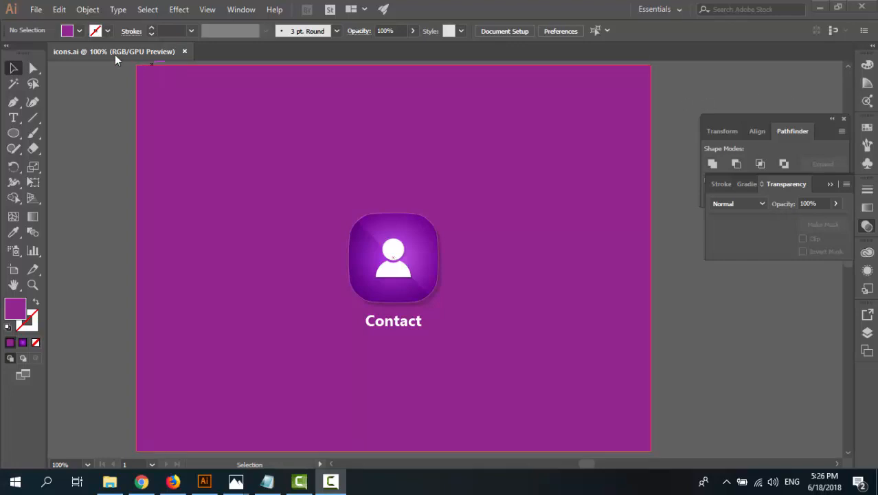
Create a new document from the 800 x 600 Art & Illustration preset, with units set to pixels
{"action": "left_click", "coordinate": [36, 9]}
{"action": "left_click", "coordinate": [42, 24]}
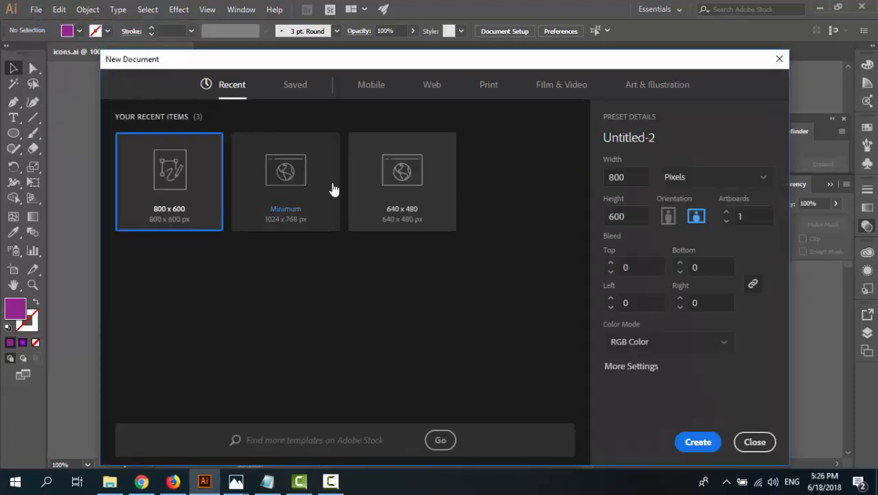
{"action": "left_click", "coordinate": [643, 86]}
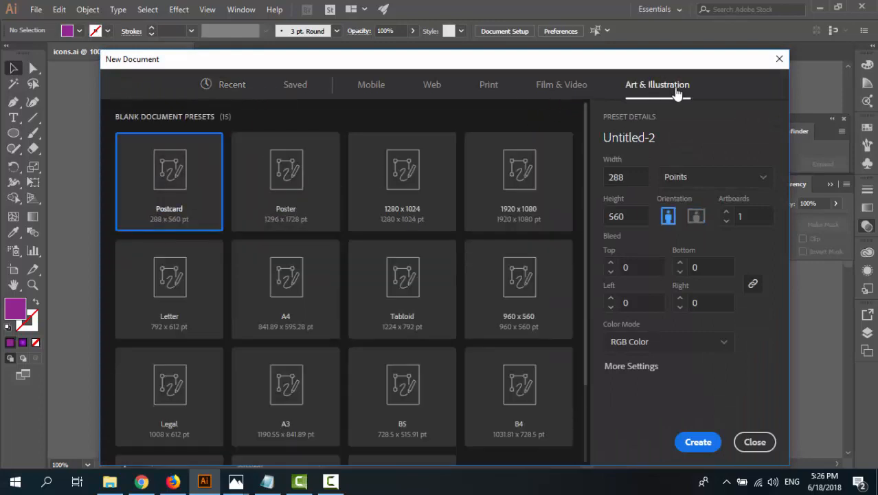
{"action": "scroll", "coordinate": [520, 301], "scroll_direction": "down", "scroll_amount": 3}
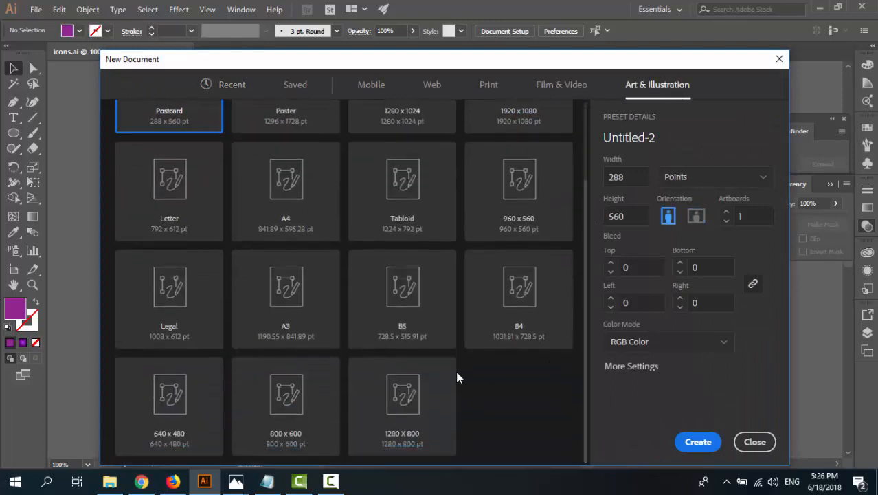
{"action": "left_click", "coordinate": [304, 411]}
{"action": "left_click", "coordinate": [680, 177]}
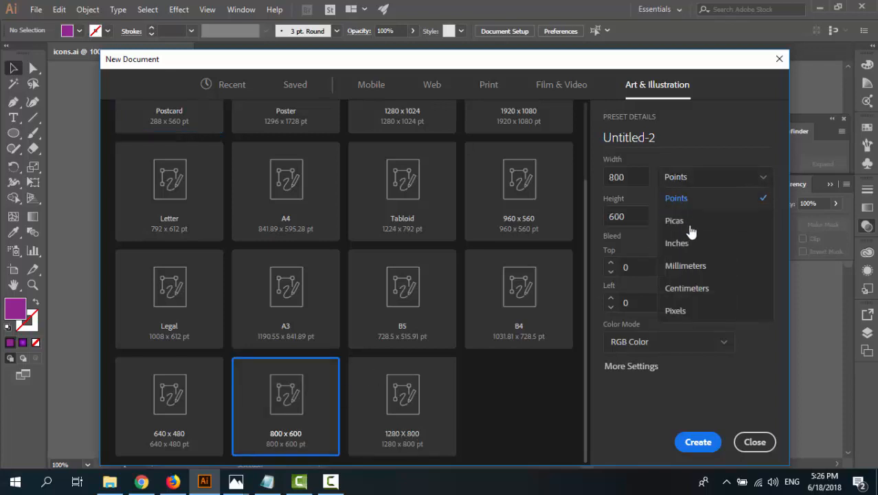
{"action": "left_click", "coordinate": [691, 311]}
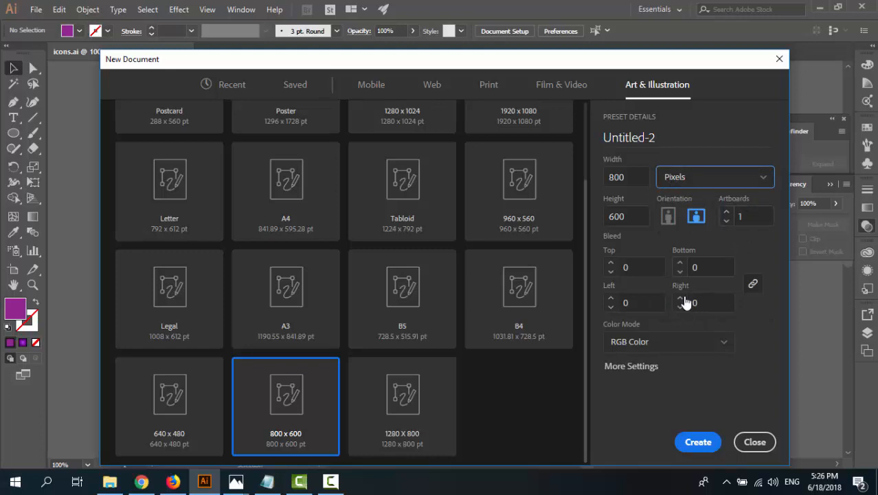
{"action": "left_click", "coordinate": [699, 441]}
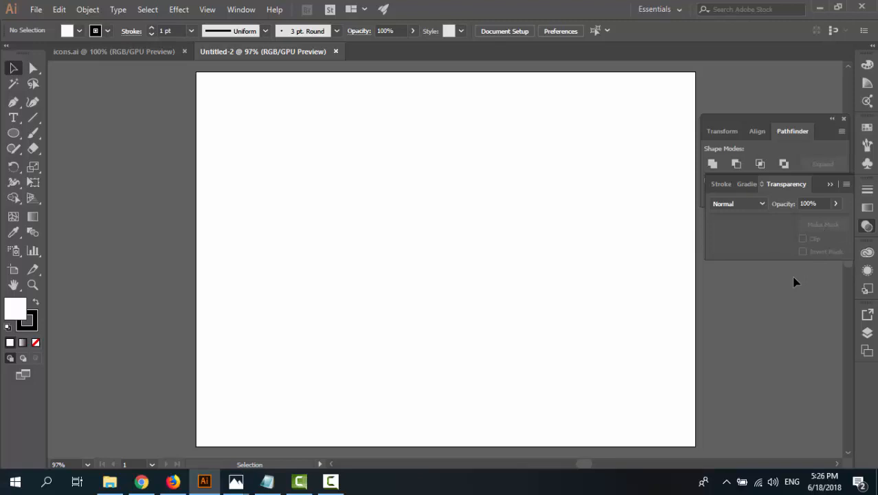
Rename Layer 1 as background
{"action": "left_click", "coordinate": [868, 333]}
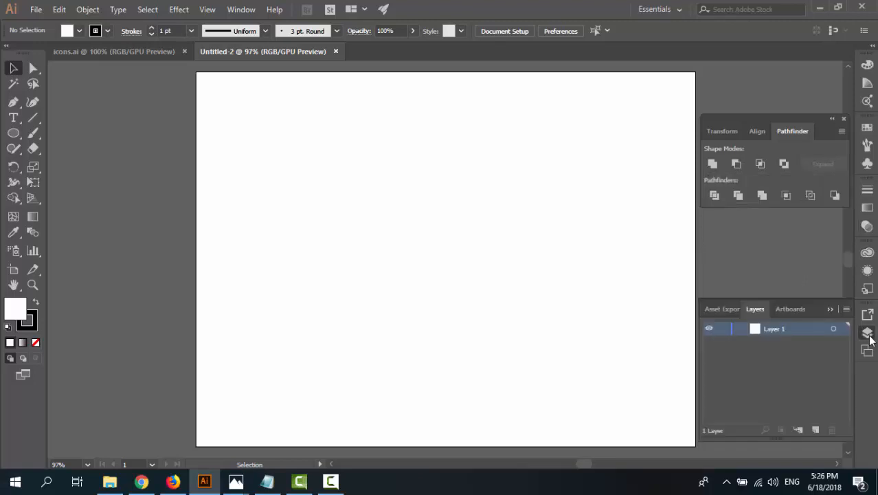
{"action": "double_click", "coordinate": [778, 329]}
{"action": "key", "text": "Return"}
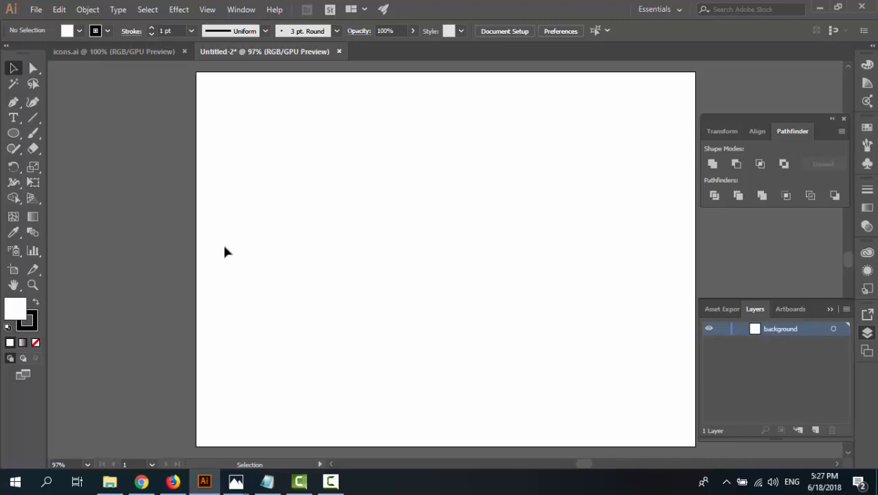
Choose the Rectangle tool and set its stroke to none and its fill color to hex 93278f
{"action": "left_click_drag", "start_coordinate": [14, 133], "coordinate": [77, 133]}
{"action": "left_click", "coordinate": [107, 30]}
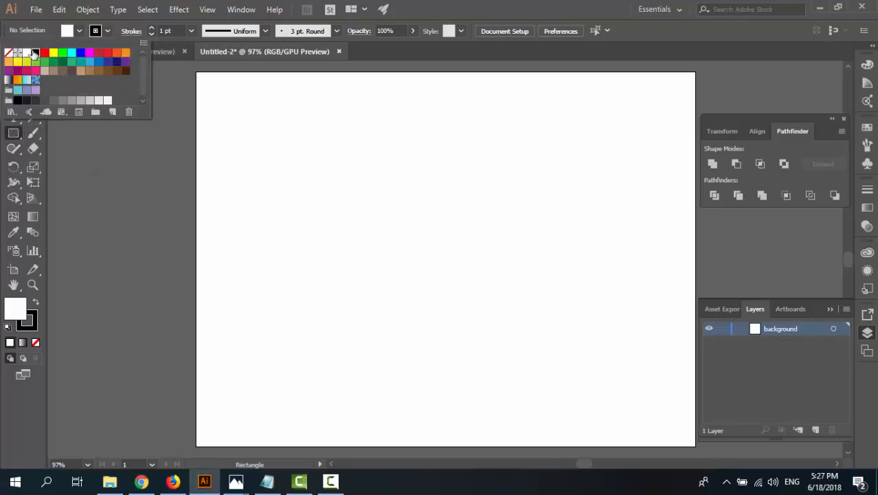
{"action": "left_click", "coordinate": [9, 53]}
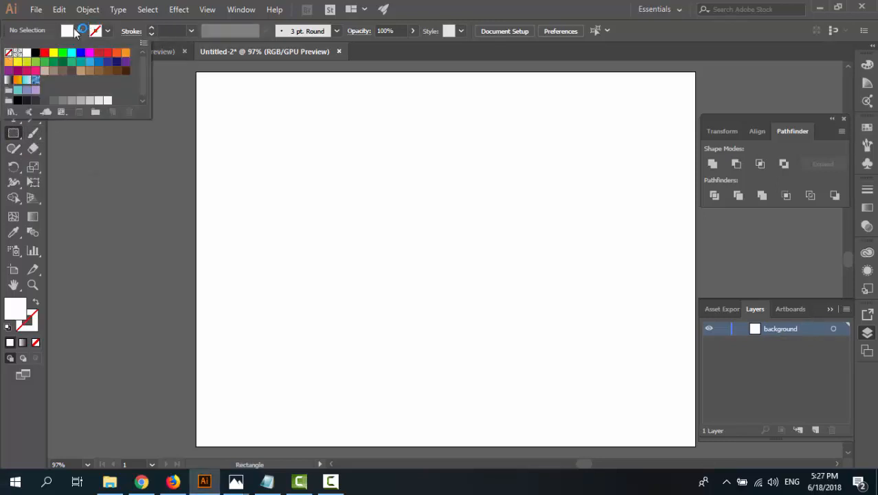
{"action": "key", "text": "Escape"}
{"action": "left_click", "coordinate": [67, 31], "text": "shift"}
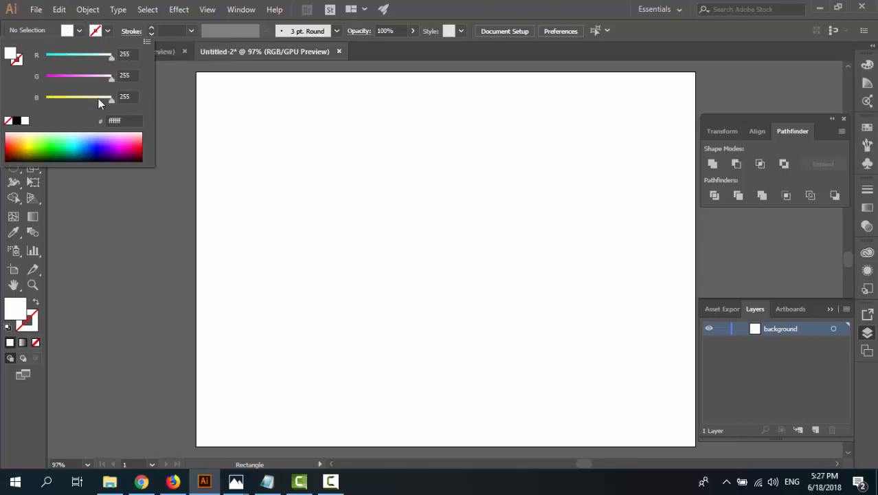
{"action": "left_click", "coordinate": [121, 121]}
{"action": "type", "text": "93278f"}
{"action": "key", "text": "Return"}
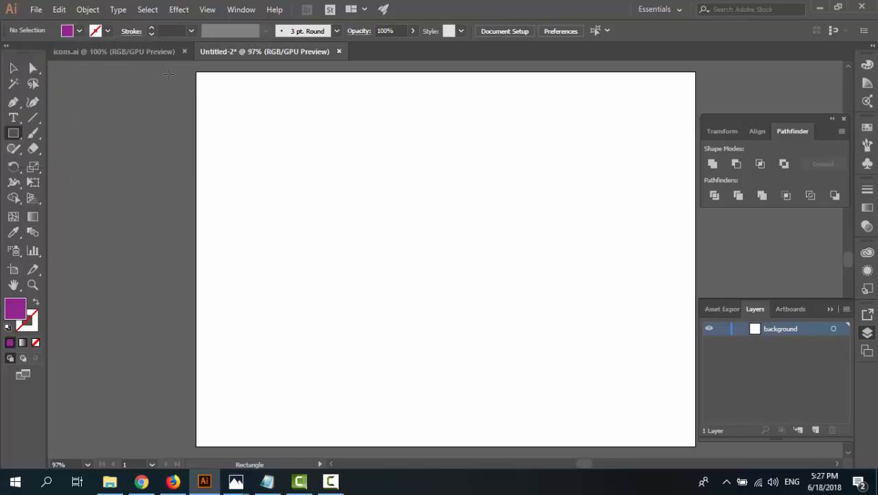
Draw an 800 x 600 px purple rectangle on the background layer
{"action": "left_click", "coordinate": [212, 234]}
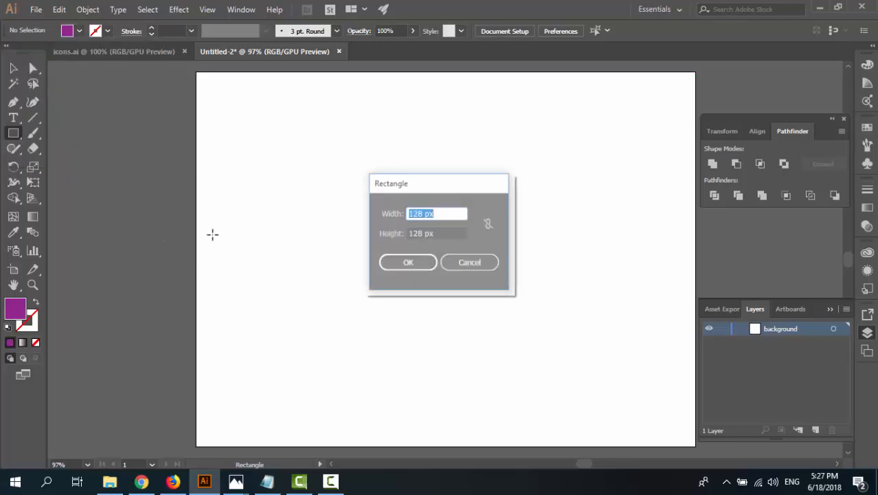
{"action": "type", "text": "800"}
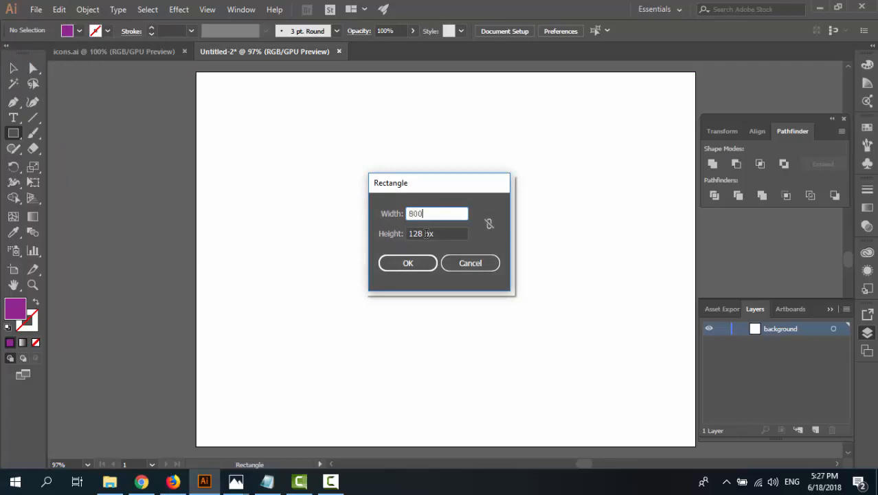
{"action": "key", "text": "Tab"}
{"action": "type", "text": "600"}
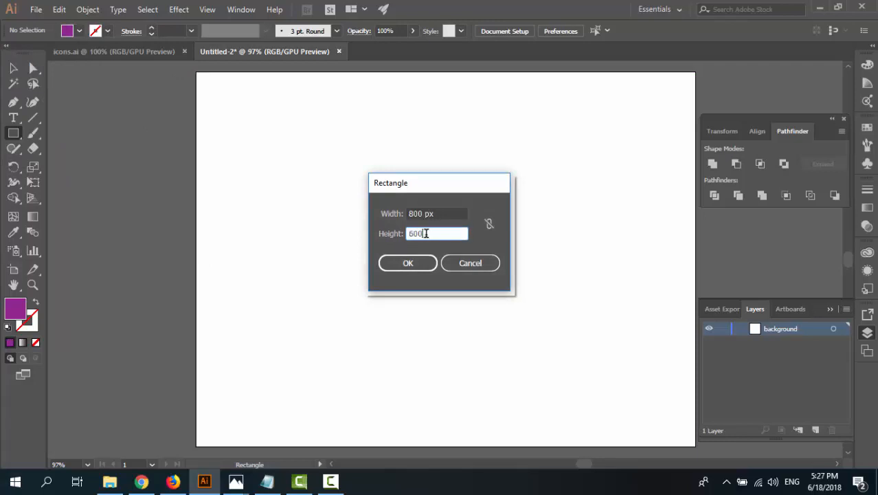
{"action": "left_click", "coordinate": [416, 264]}
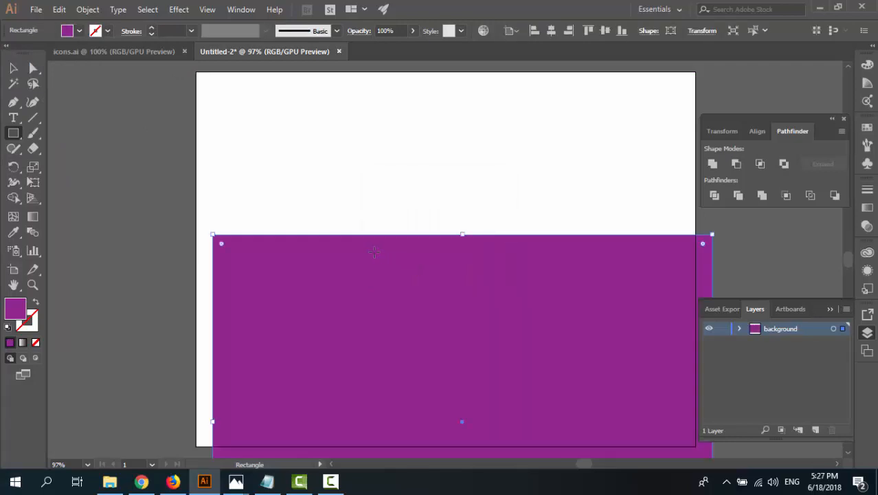
Center the purple rectangle horizontally and vertically on the artboard so it covers it
{"action": "key", "text": "v"}
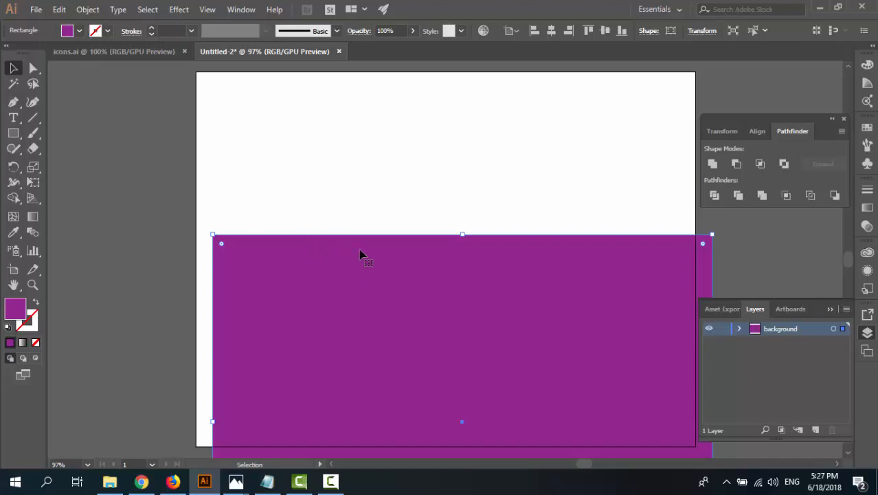
{"action": "left_click", "coordinate": [512, 31]}
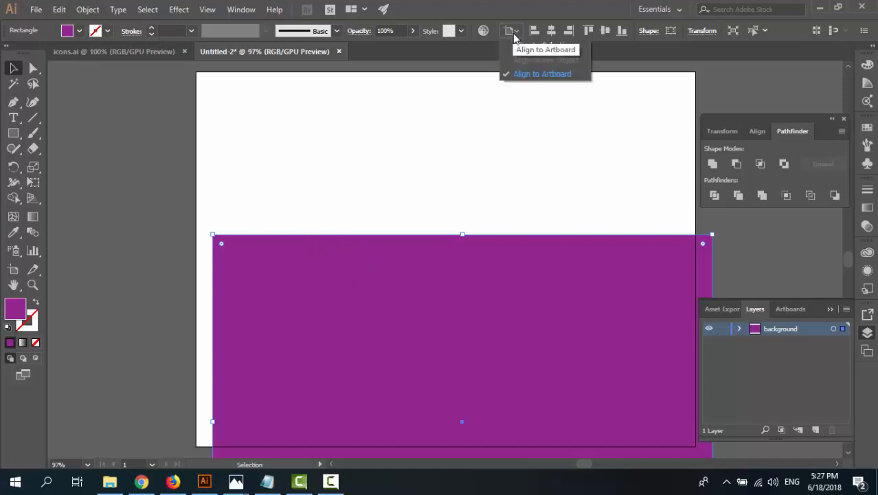
{"action": "left_click", "coordinate": [553, 31]}
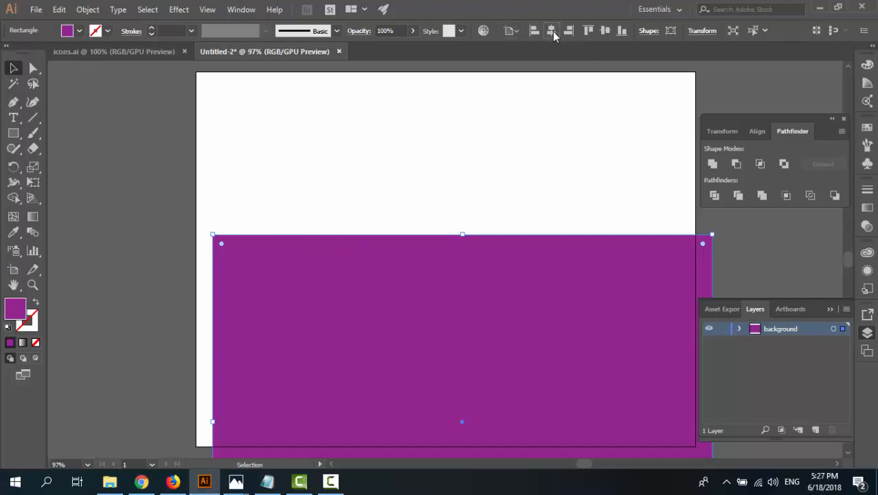
{"action": "left_click", "coordinate": [553, 32]}
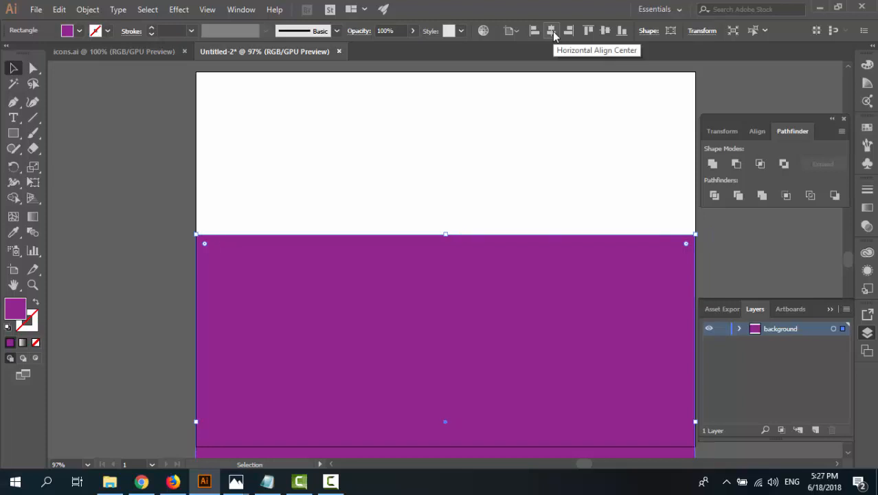
{"action": "left_click", "coordinate": [604, 31]}
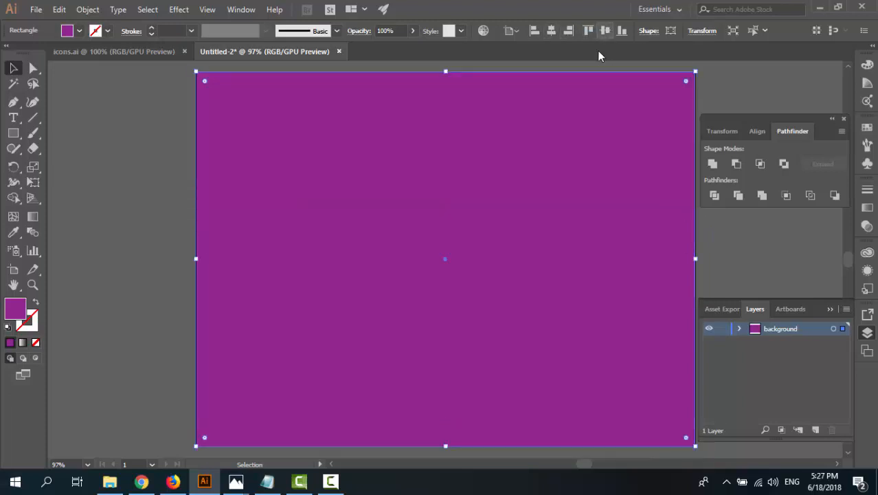
{"action": "left_click", "coordinate": [164, 153]}
{"action": "left_click", "coordinate": [272, 176]}
{"action": "key", "text": "space"}
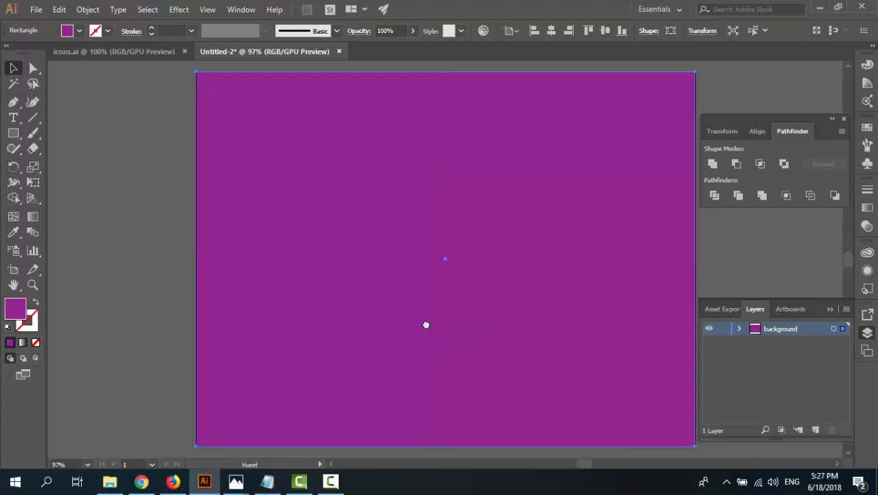
{"action": "left_click_drag", "start_coordinate": [427, 325], "coordinate": [394, 332]}
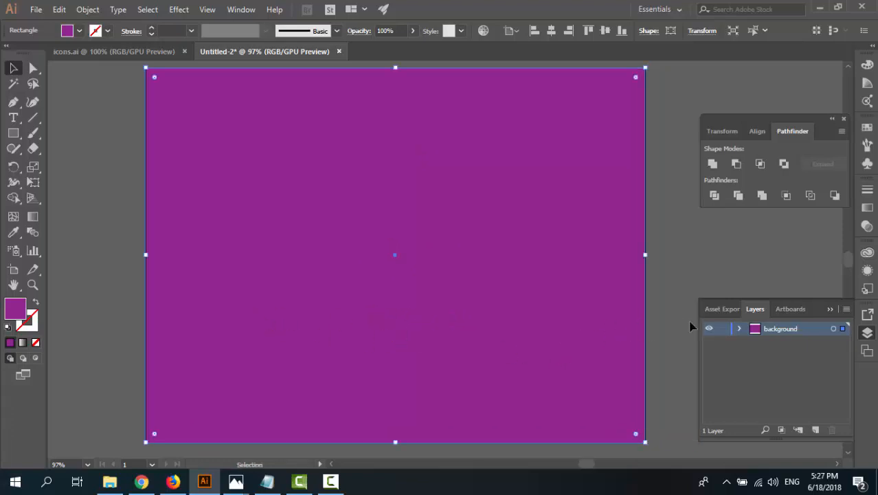
Lock the background layer and add a new layer named Contact Icon above it
{"action": "left_click", "coordinate": [723, 329]}
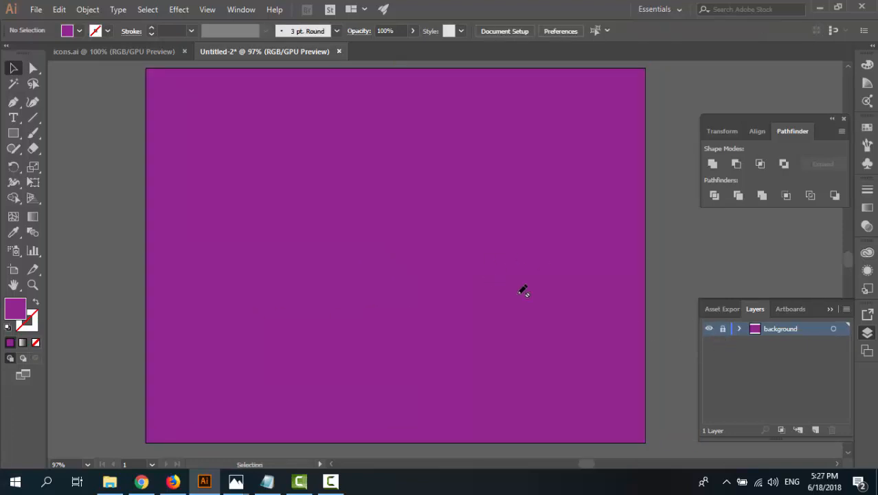
{"action": "left_click", "coordinate": [815, 429]}
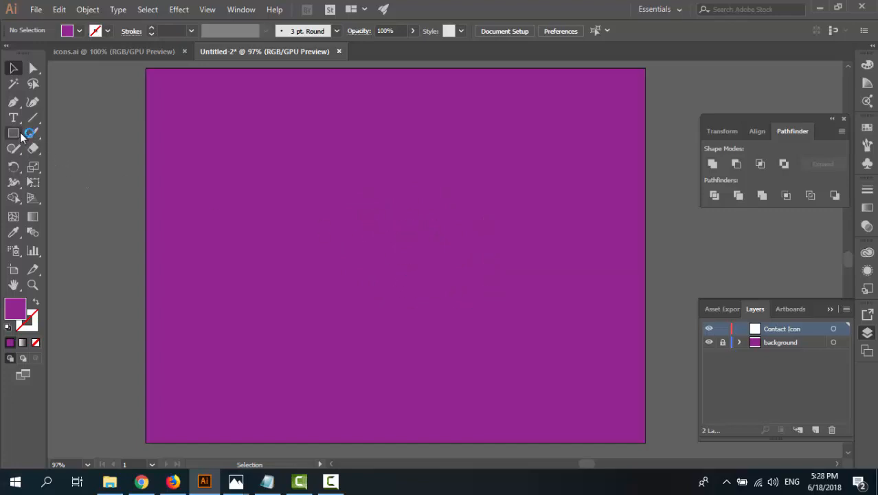
Draw a 128 x 128 px rectangle with white fill and no stroke on the Contact Icon layer
{"action": "left_click", "coordinate": [79, 31]}
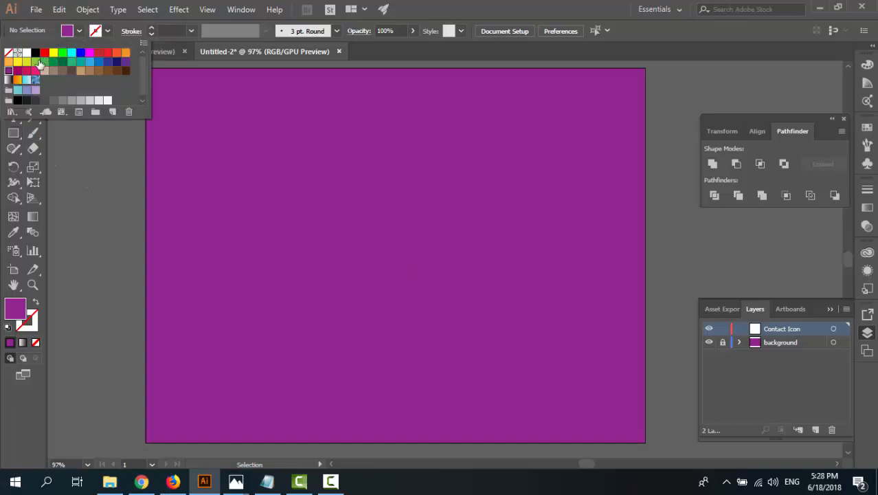
{"action": "left_click", "coordinate": [26, 62]}
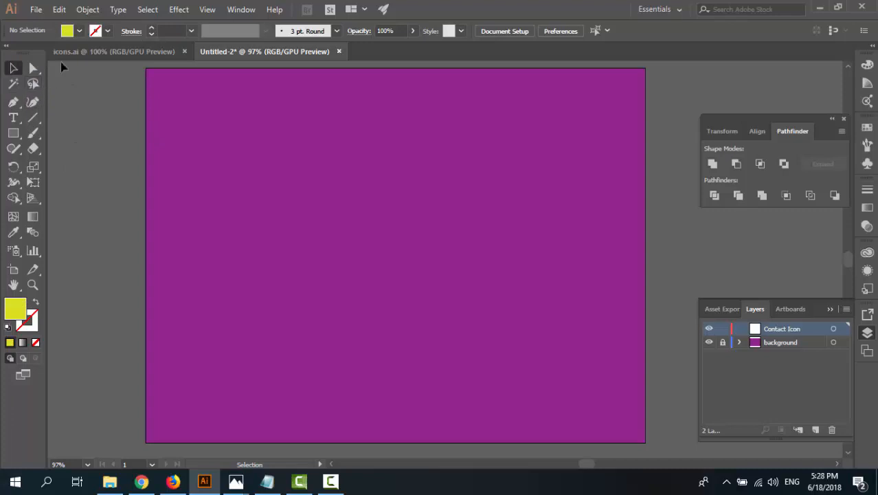
{"action": "left_click", "coordinate": [68, 33]}
{"action": "left_click", "coordinate": [26, 52]}
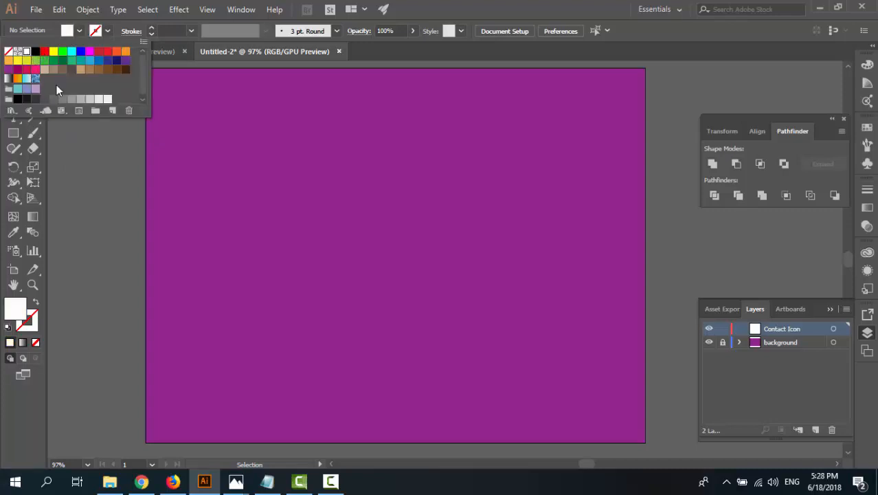
{"action": "left_click", "coordinate": [13, 132]}
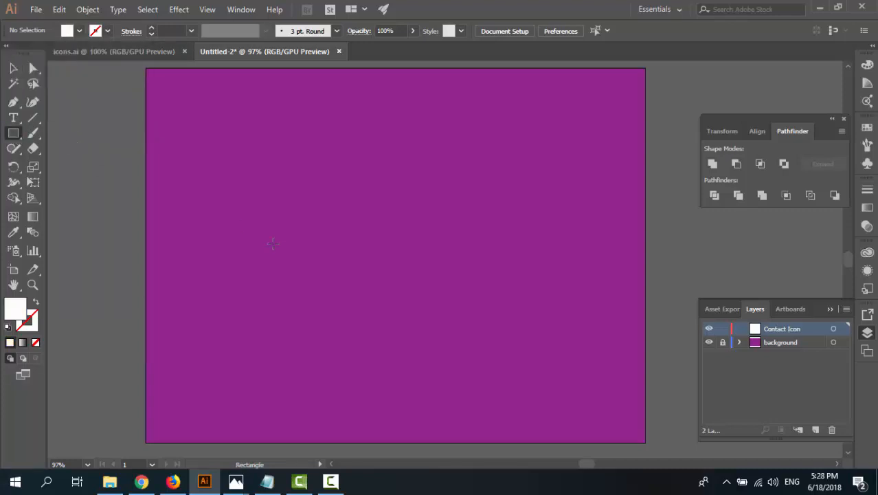
{"action": "left_click", "coordinate": [305, 258]}
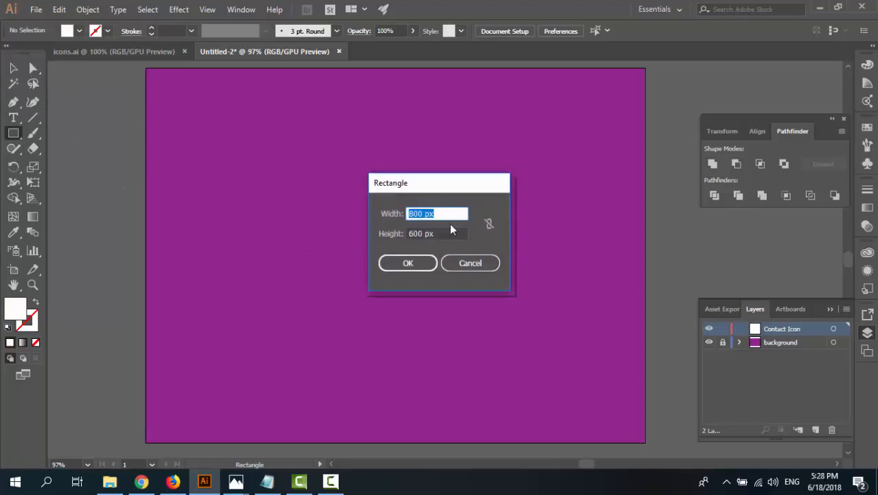
{"action": "type", "text": "128"}
{"action": "key", "text": "Tab"}
{"action": "type", "text": "128"}
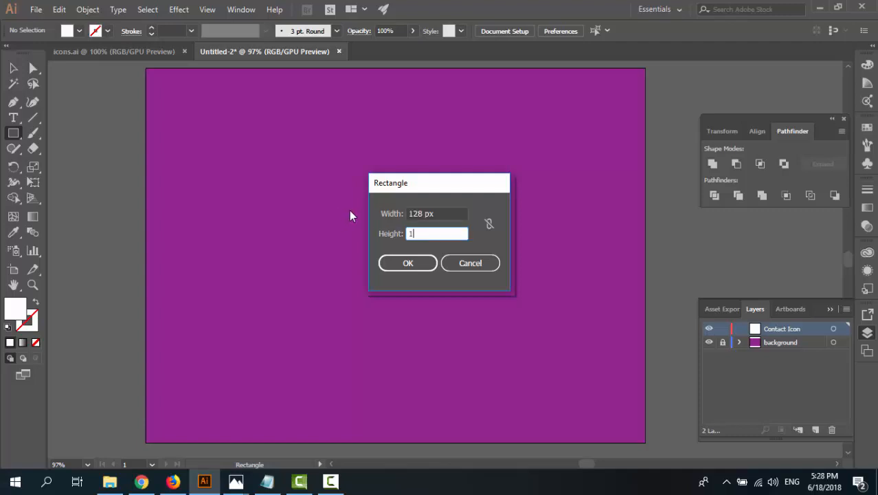
{"action": "type", "text": "px"}
{"action": "key", "text": "Return"}
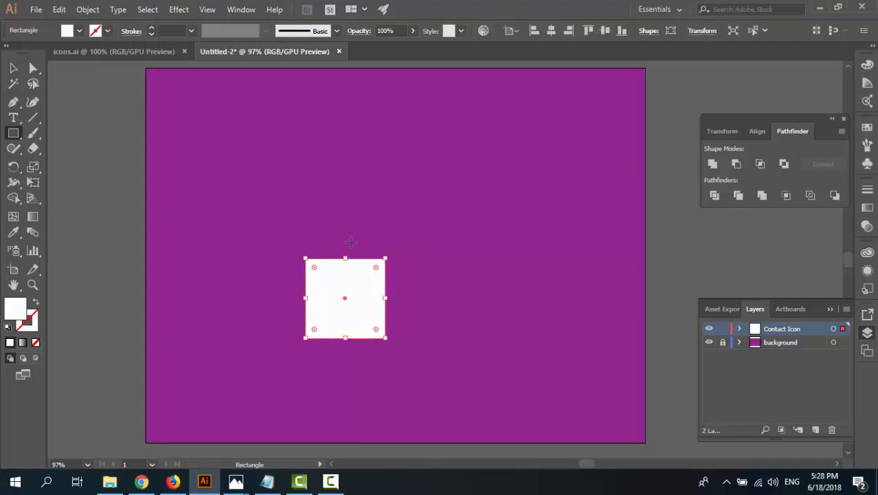
Center the white square horizontally and vertically, aligned to the artboard
{"action": "key", "text": "v"}
{"action": "key", "text": "ctrl+c"}
{"action": "key", "text": "ctrl+f"}
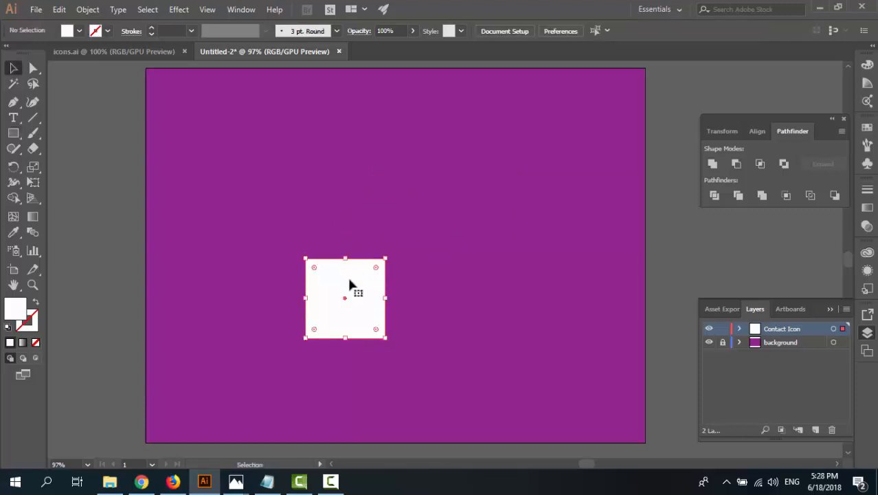
{"action": "left_click", "coordinate": [509, 31]}
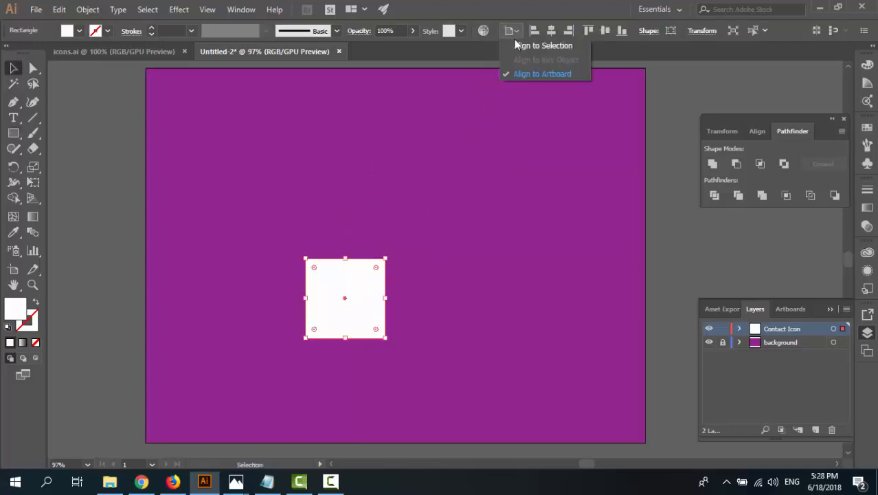
{"action": "left_click", "coordinate": [550, 72]}
{"action": "left_click", "coordinate": [550, 31]}
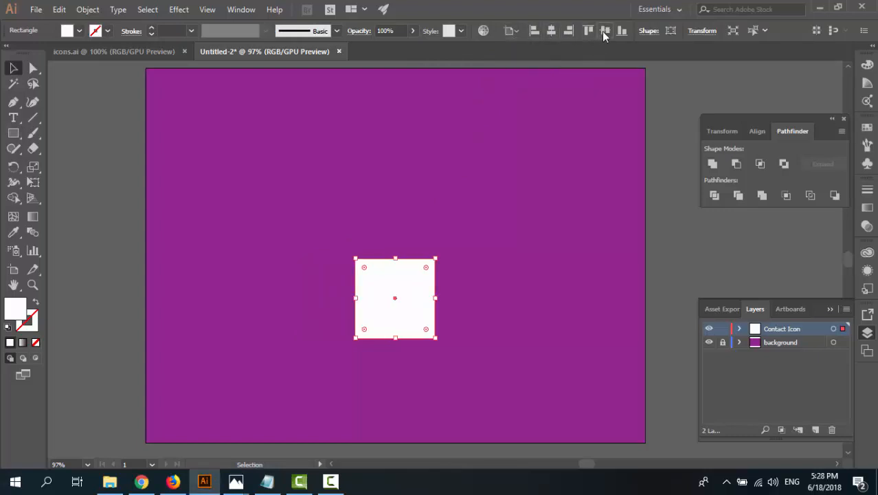
{"action": "left_click", "coordinate": [603, 32]}
{"action": "left_click", "coordinate": [479, 305]}
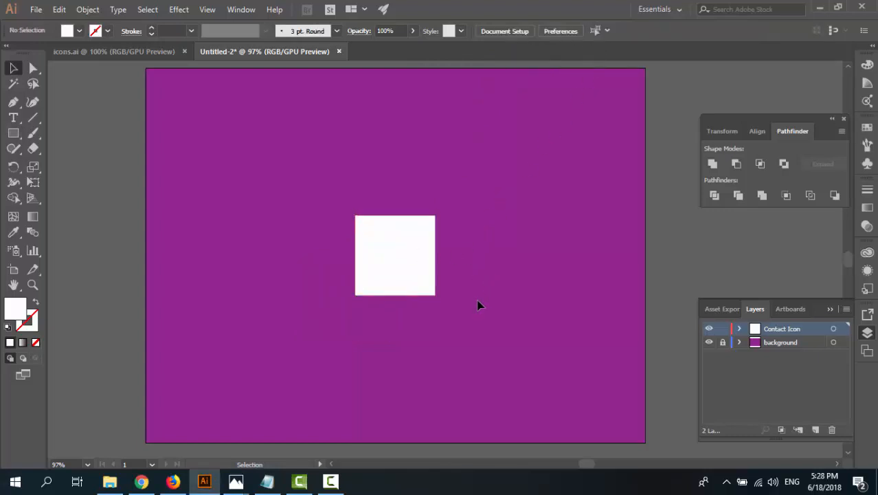
Apply an Inflate warp effect with an 18% bend to the white square
{"action": "left_click", "coordinate": [373, 259]}
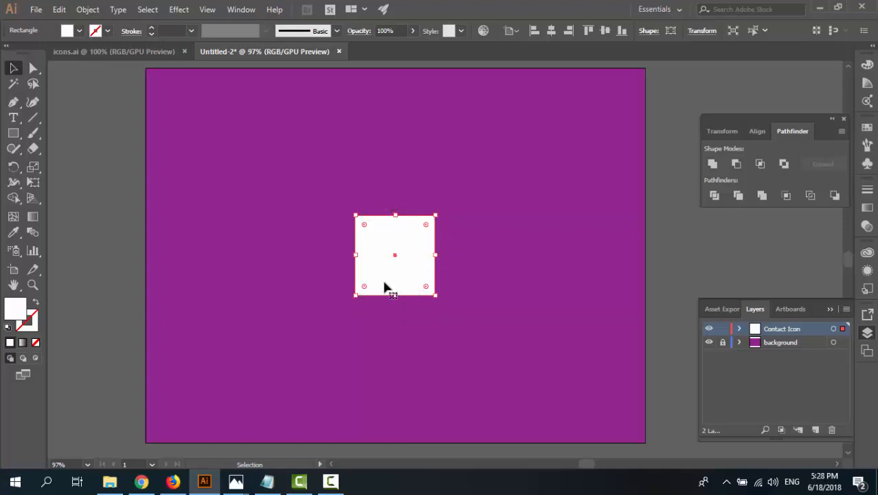
{"action": "left_click", "coordinate": [471, 207]}
{"action": "left_click", "coordinate": [416, 235]}
{"action": "left_click", "coordinate": [185, 11]}
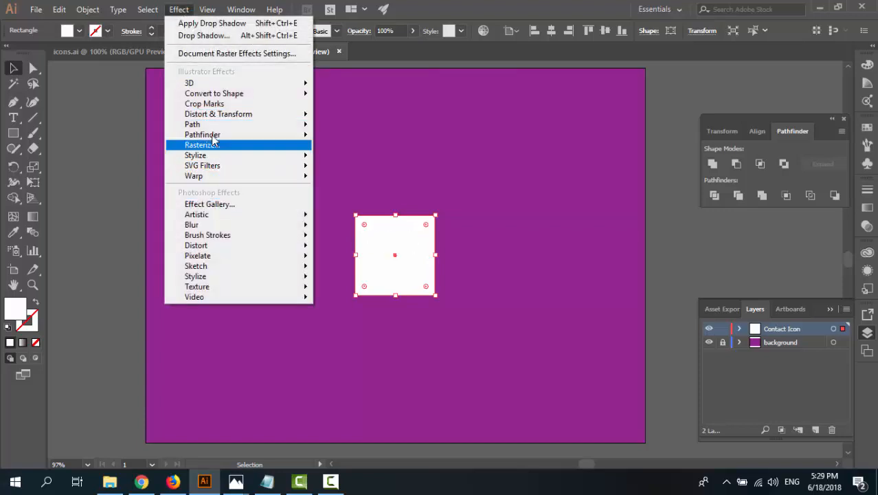
{"action": "mouse_move", "coordinate": [221, 180]}
{"action": "left_click", "coordinate": [322, 178]}
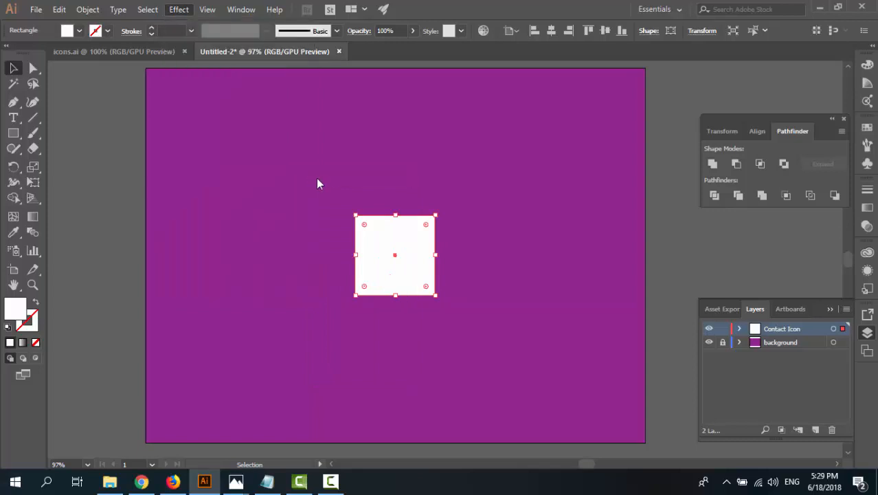
{"action": "left_click", "coordinate": [629, 137]}
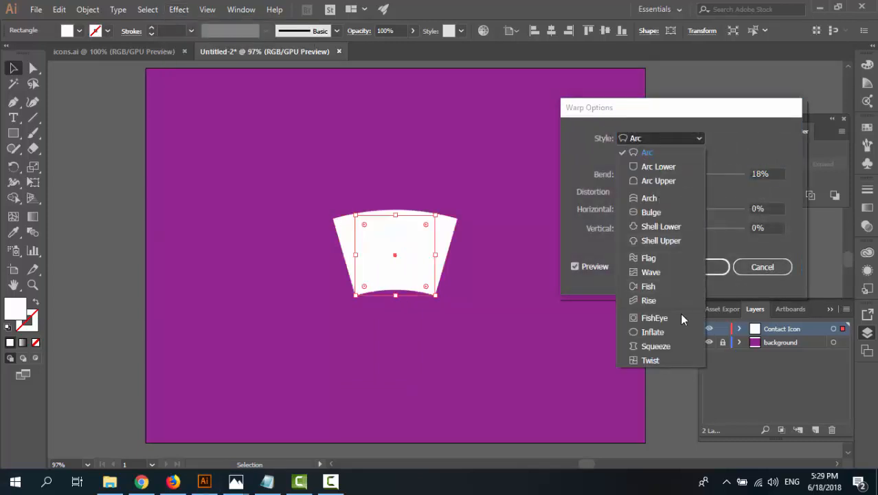
{"action": "left_click", "coordinate": [674, 332]}
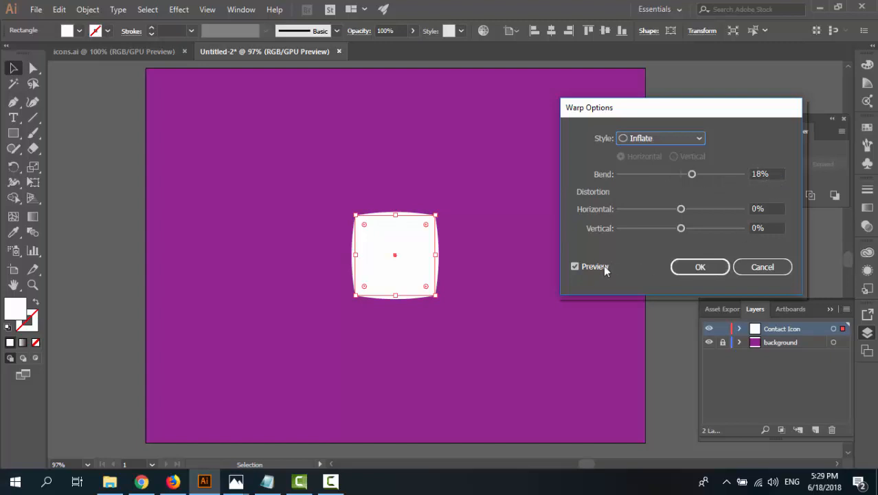
{"action": "left_click", "coordinate": [717, 267]}
{"action": "left_click", "coordinate": [470, 246]}
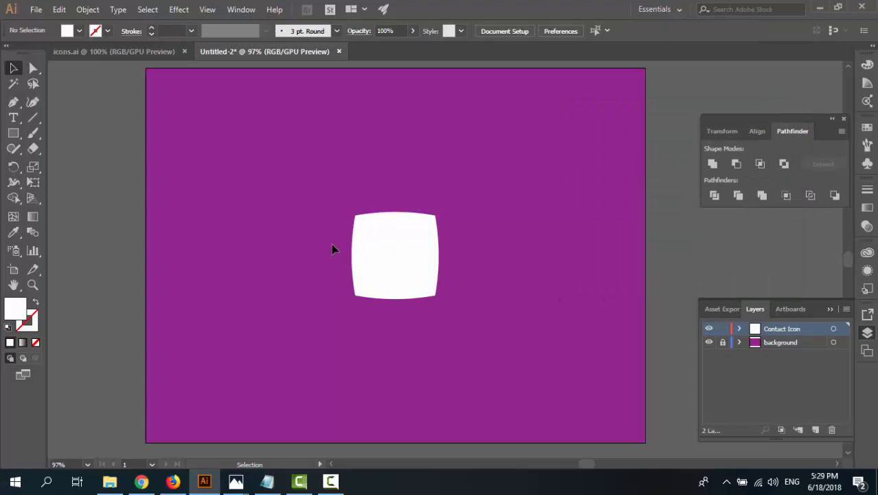
Round all four corners of the inflated white square to a 20 px radius
{"action": "left_click", "coordinate": [392, 235]}
{"action": "left_click", "coordinate": [33, 67]}
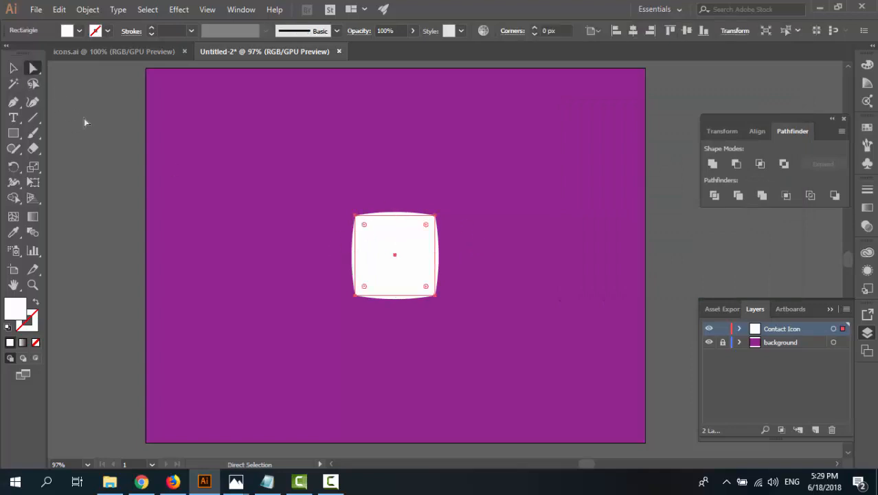
{"action": "left_click", "coordinate": [125, 145]}
{"action": "left_click", "coordinate": [371, 228]}
{"action": "left_click", "coordinate": [334, 205]}
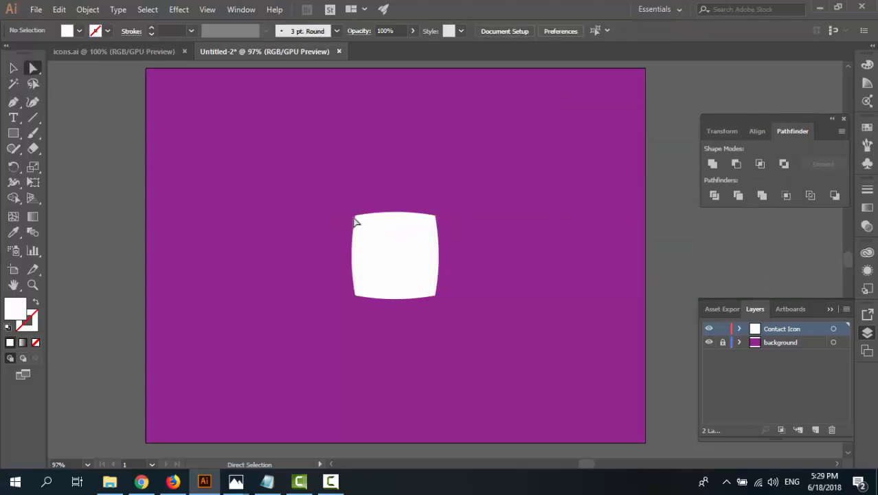
{"action": "left_click", "coordinate": [372, 236]}
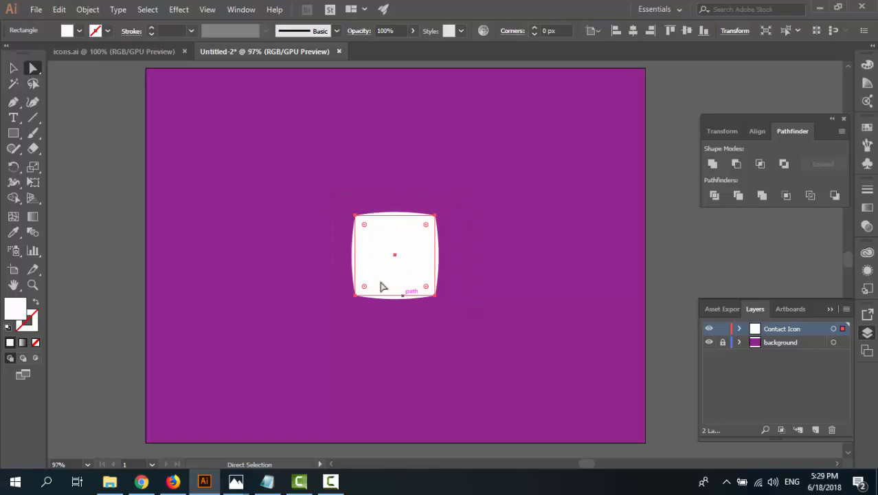
{"action": "left_click", "coordinate": [534, 27]}
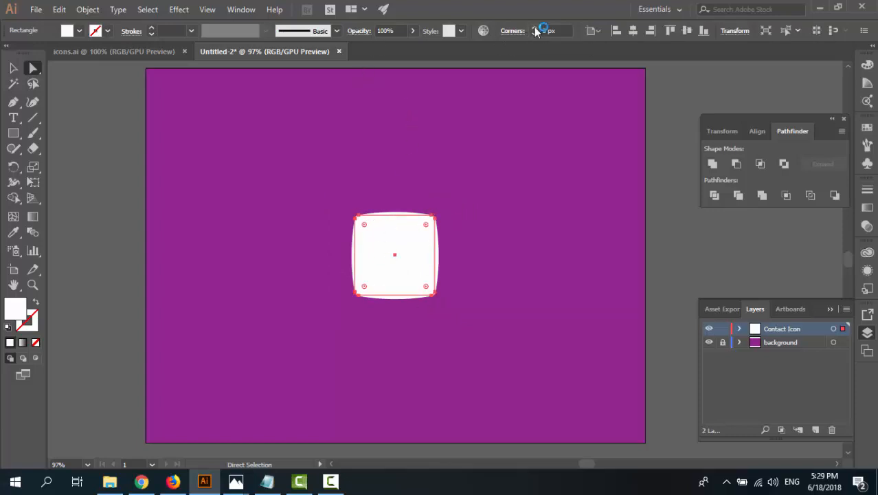
{"action": "left_click", "coordinate": [534, 28]}
{"action": "left_click", "coordinate": [534, 28]}
{"action": "left_click", "coordinate": [534, 27]}
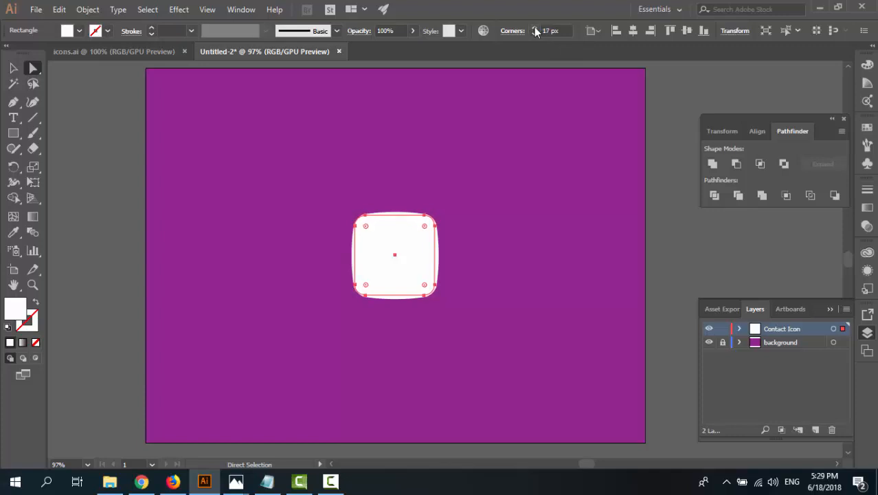
{"action": "left_click", "coordinate": [534, 28]}
{"action": "left_click", "coordinate": [534, 27]}
{"action": "left_click", "coordinate": [534, 28]}
{"action": "left_click", "coordinate": [433, 145]}
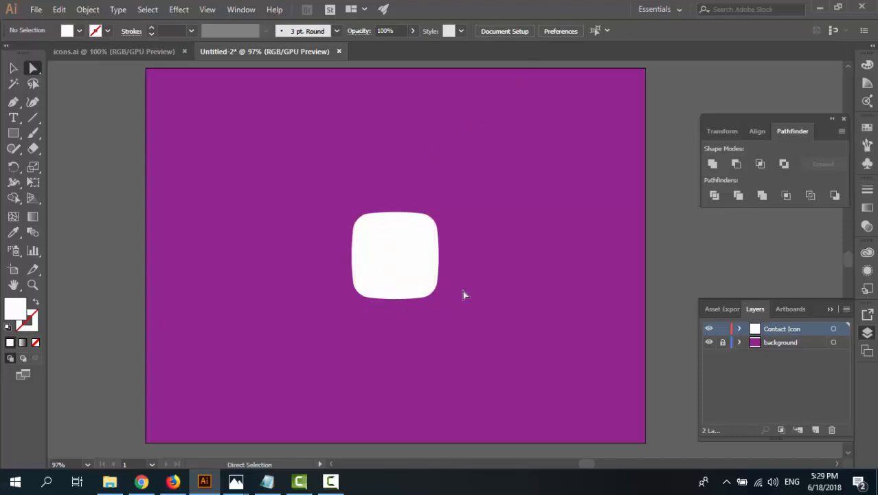
Increase the corner radius of the inflated white square to 30 px
{"action": "left_click", "coordinate": [425, 275]}
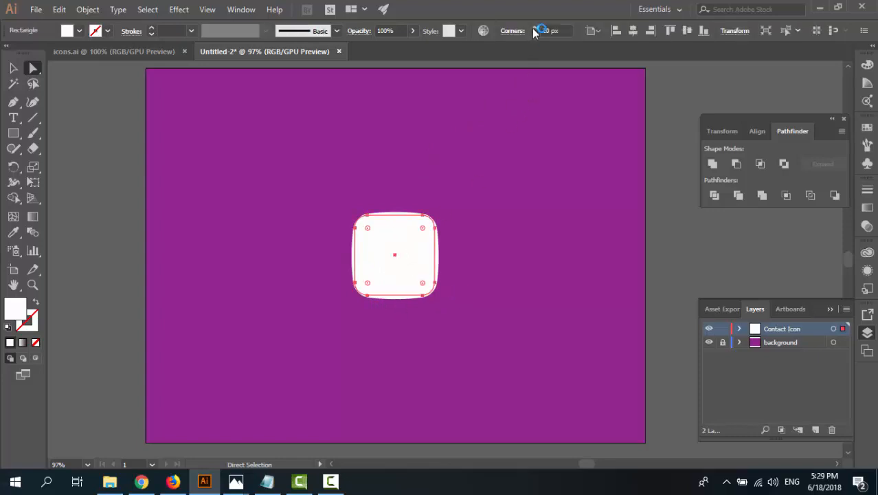
{"action": "left_click", "coordinate": [485, 132]}
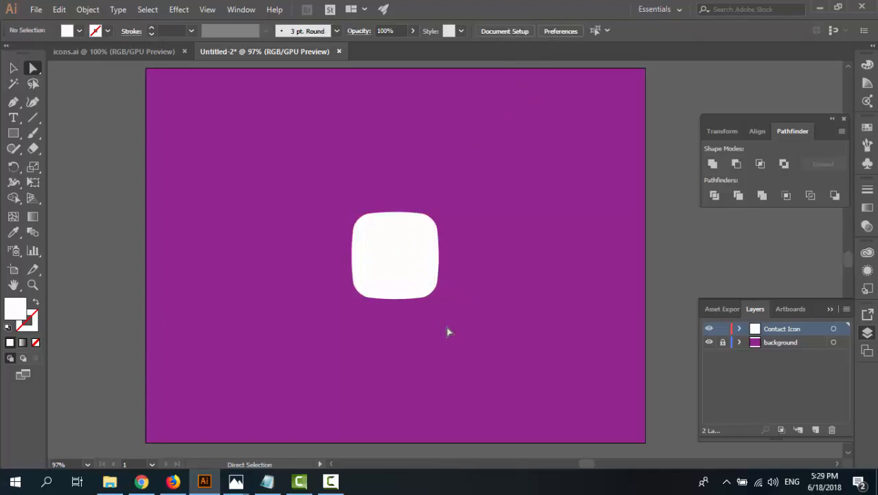
{"action": "left_click", "coordinate": [416, 287]}
{"action": "left_click", "coordinate": [534, 27]}
{"action": "left_click", "coordinate": [534, 27]}
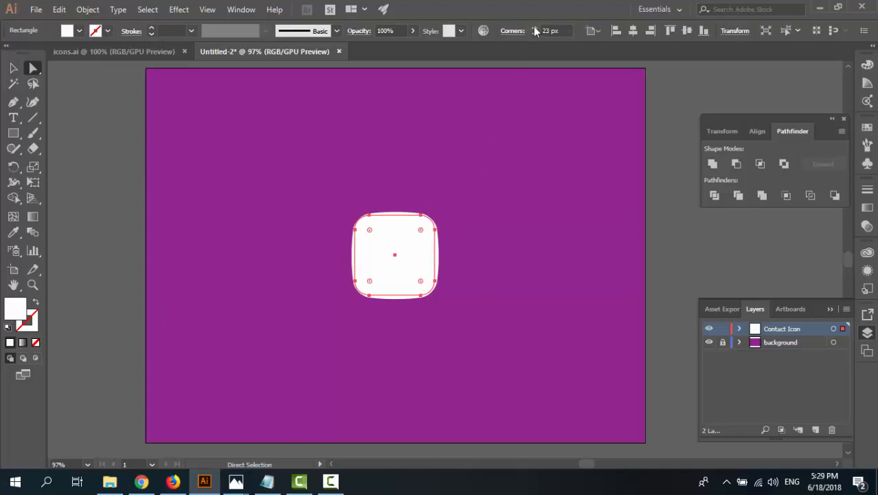
{"action": "left_click", "coordinate": [533, 28]}
{"action": "left_click", "coordinate": [534, 28]}
{"action": "left_click", "coordinate": [534, 28]}
{"action": "left_click", "coordinate": [534, 27]}
{"action": "left_click", "coordinate": [534, 27]}
{"action": "left_click", "coordinate": [535, 28]}
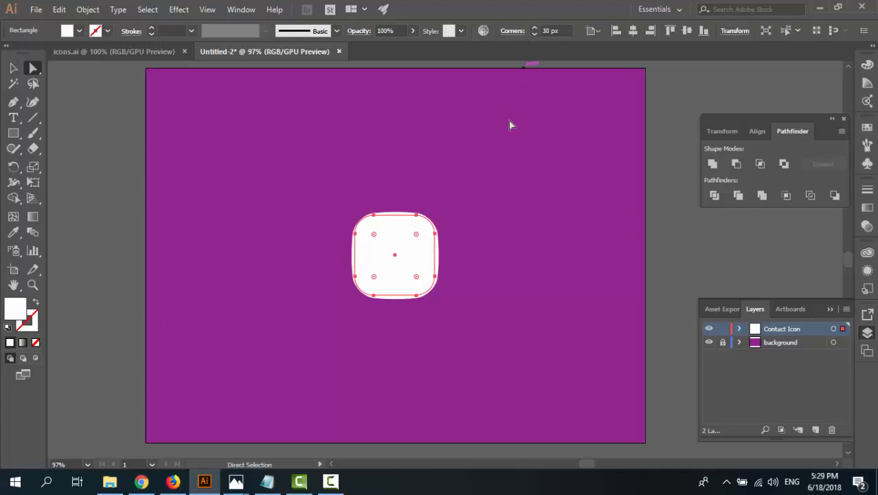
{"action": "left_click", "coordinate": [510, 124]}
Expand the appearance of the rounded white square so its warp becomes part of the path
{"action": "left_click", "coordinate": [409, 249]}
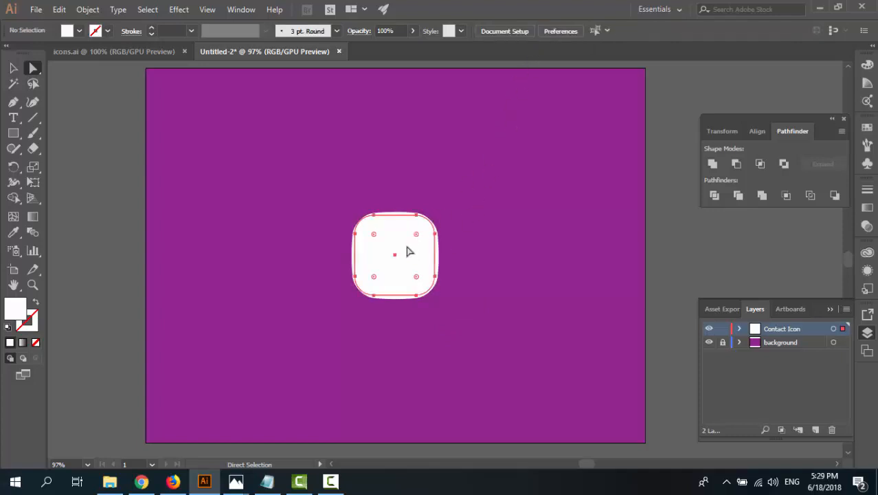
{"action": "left_click", "coordinate": [515, 321]}
{"action": "left_click", "coordinate": [434, 277]}
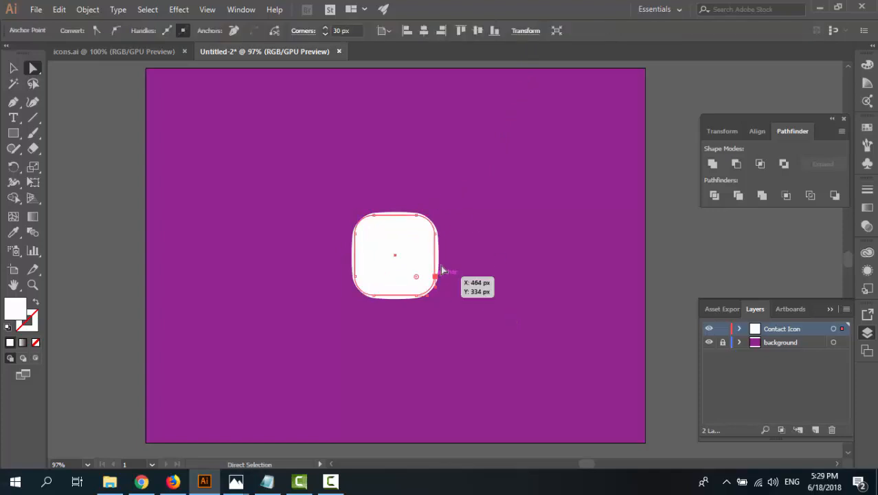
{"action": "left_click", "coordinate": [386, 236]}
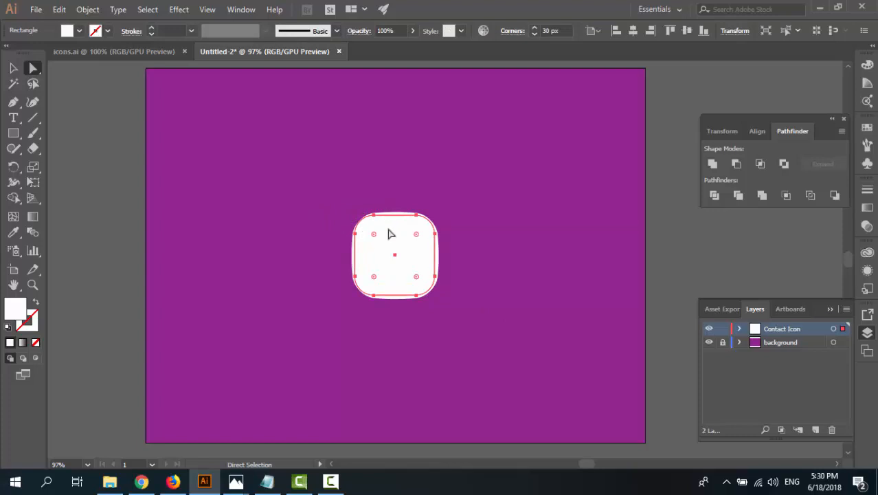
{"action": "left_click", "coordinate": [102, 11]}
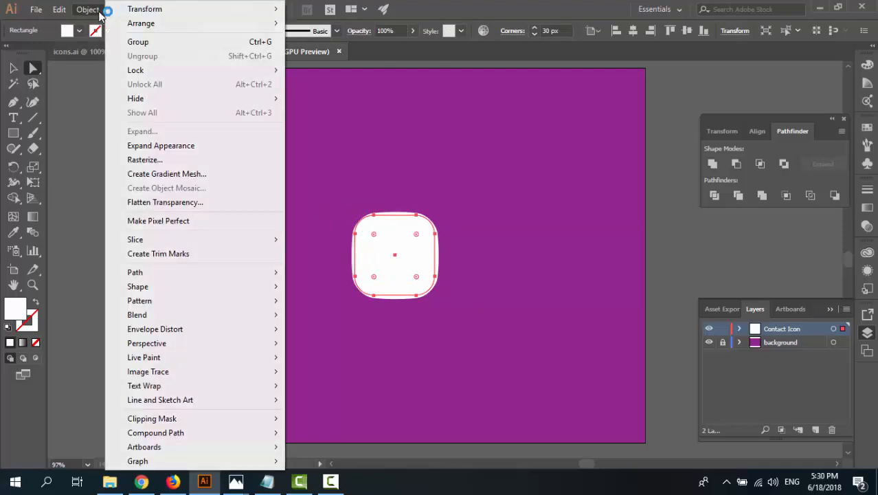
{"action": "left_click", "coordinate": [140, 147]}
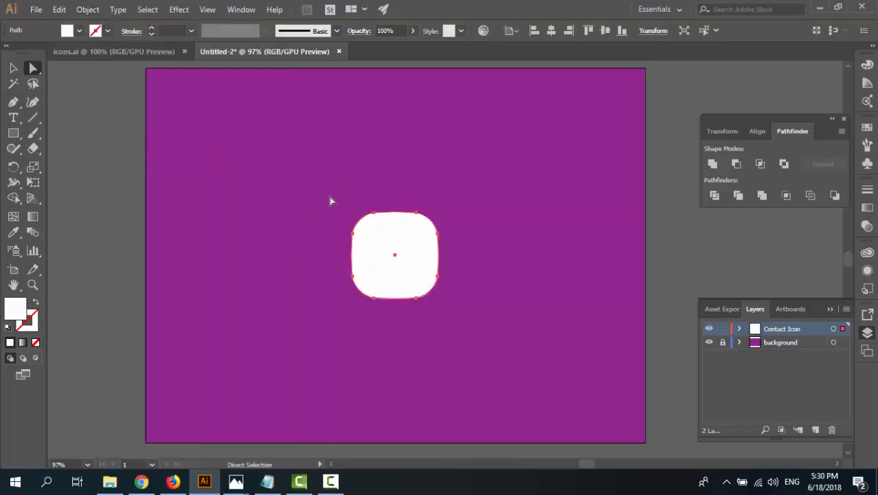
{"action": "key", "text": "v"}
{"action": "left_click", "coordinate": [284, 232]}
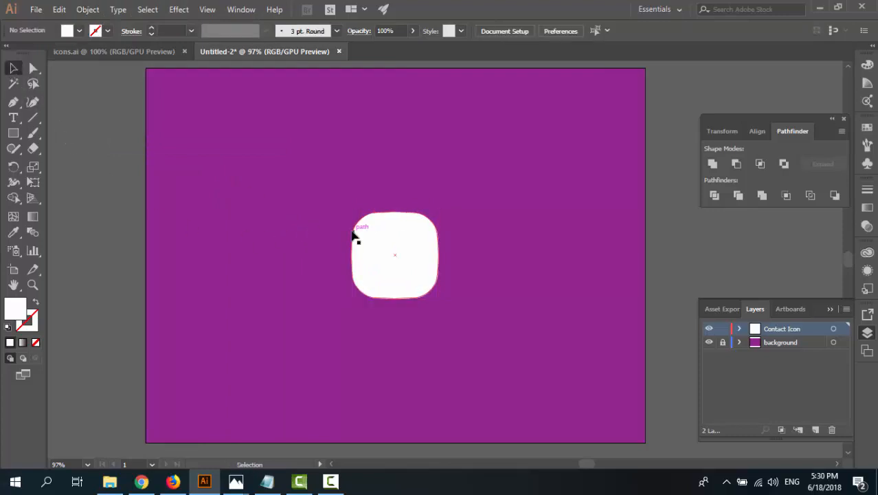
{"action": "left_click", "coordinate": [355, 235]}
{"action": "left_click", "coordinate": [253, 232]}
{"action": "left_click", "coordinate": [392, 267]}
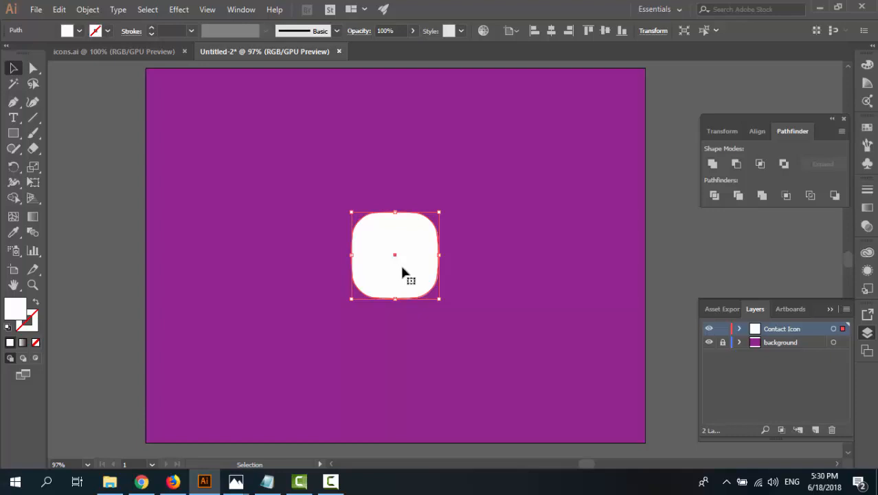
{"action": "left_click", "coordinate": [288, 248]}
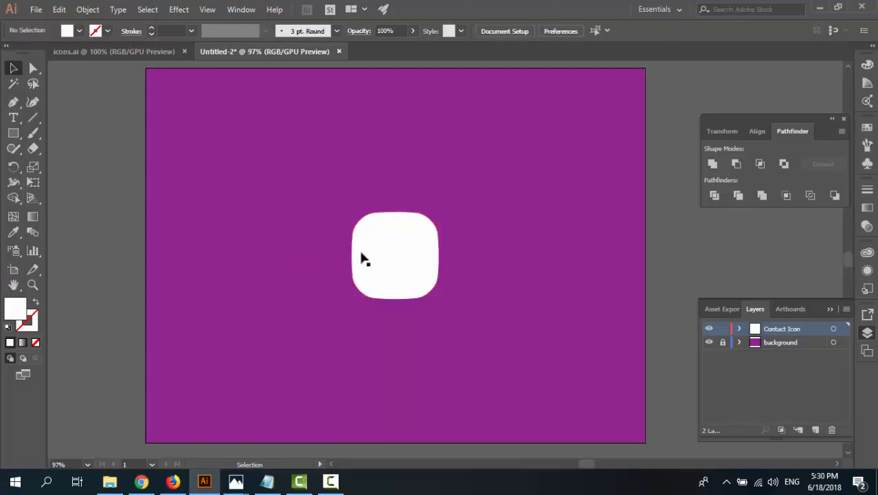
Fill the rounded square with a radial gradient from white to black
{"action": "left_click", "coordinate": [365, 266]}
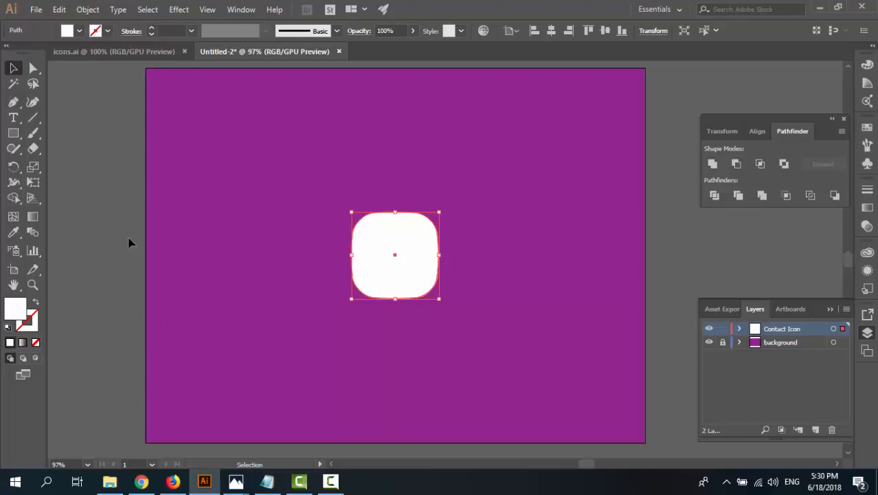
{"action": "left_click", "coordinate": [33, 217]}
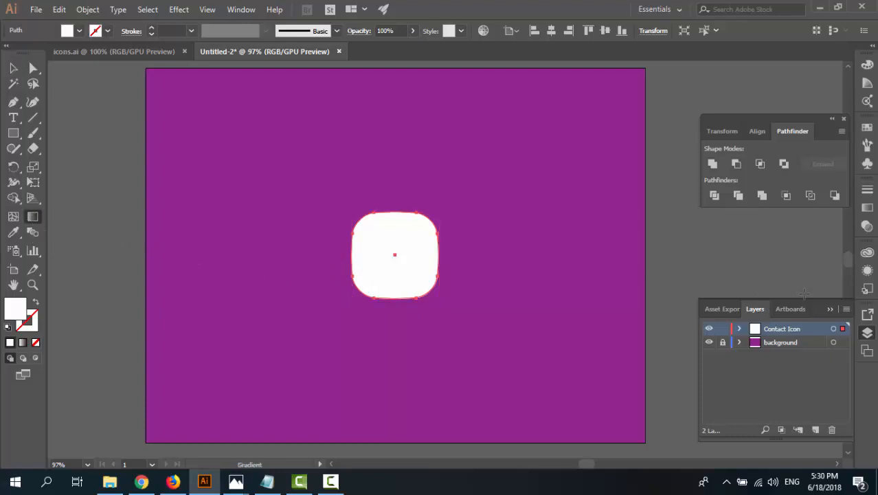
{"action": "left_click", "coordinate": [867, 209]}
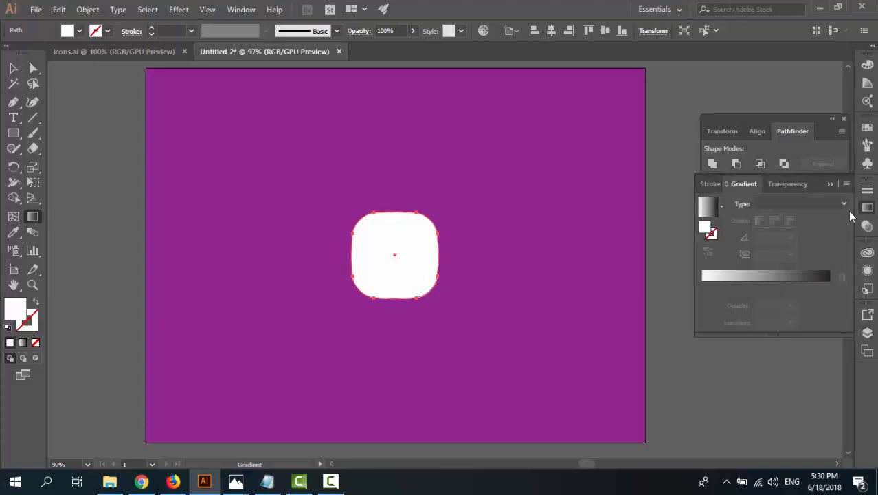
{"action": "left_click", "coordinate": [773, 205]}
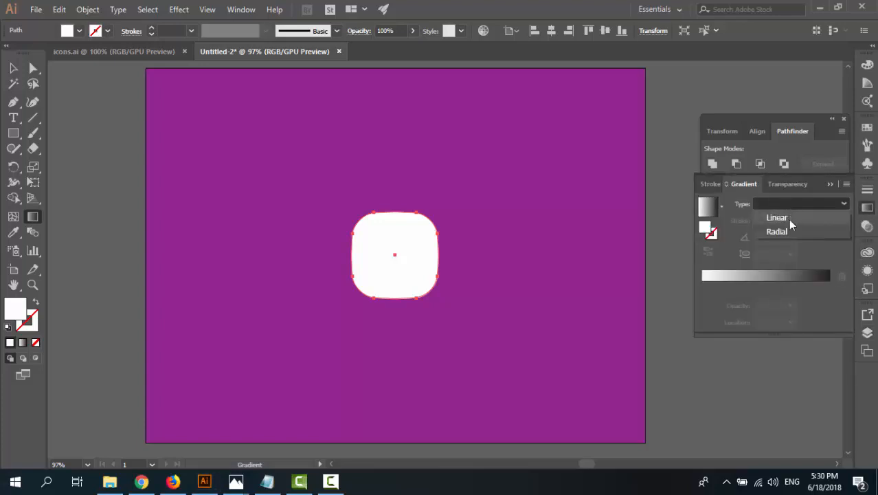
{"action": "left_click", "coordinate": [789, 232]}
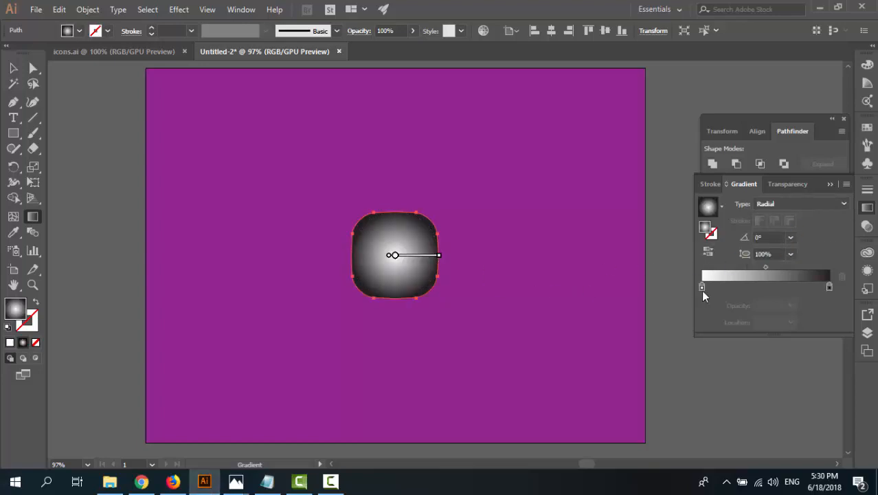
{"action": "left_click", "coordinate": [701, 287]}
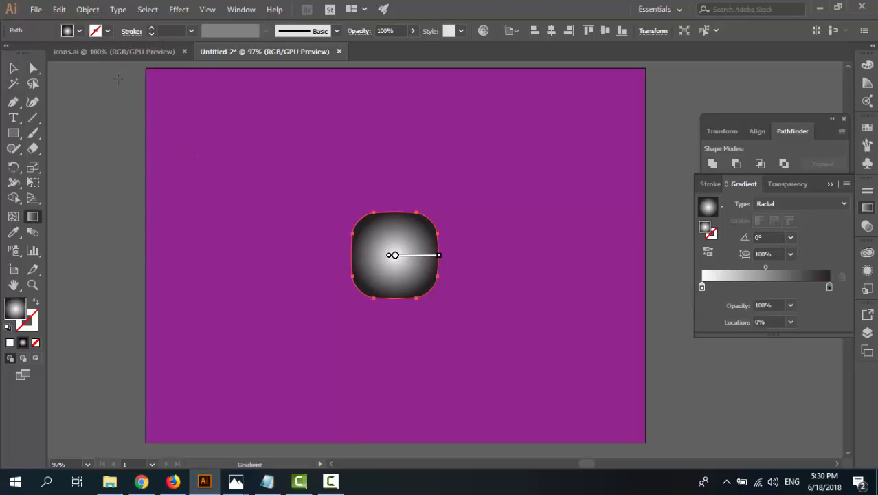
{"action": "left_click", "coordinate": [71, 30], "text": "shift"}
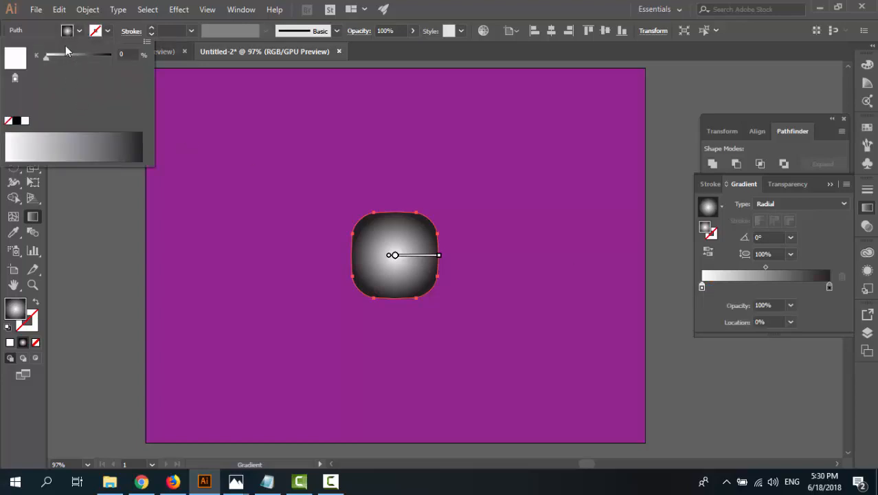
{"action": "left_click", "coordinate": [70, 30]}
{"action": "left_click", "coordinate": [70, 30], "text": "shift"}
{"action": "left_click", "coordinate": [67, 32]}
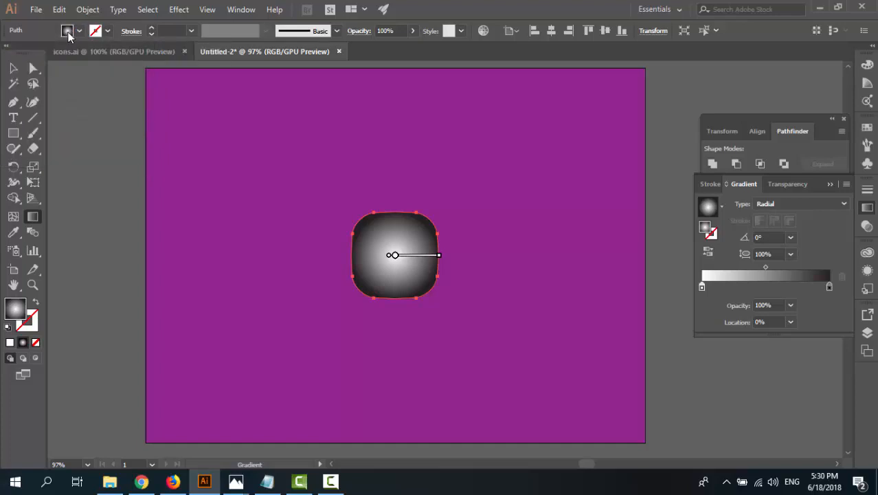
{"action": "left_click", "coordinate": [72, 33], "text": "shift"}
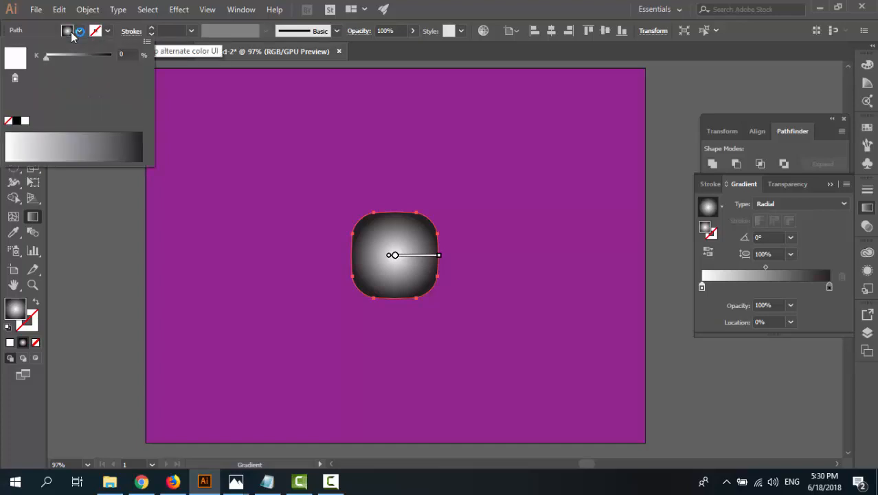
{"action": "left_click", "coordinate": [71, 31]}
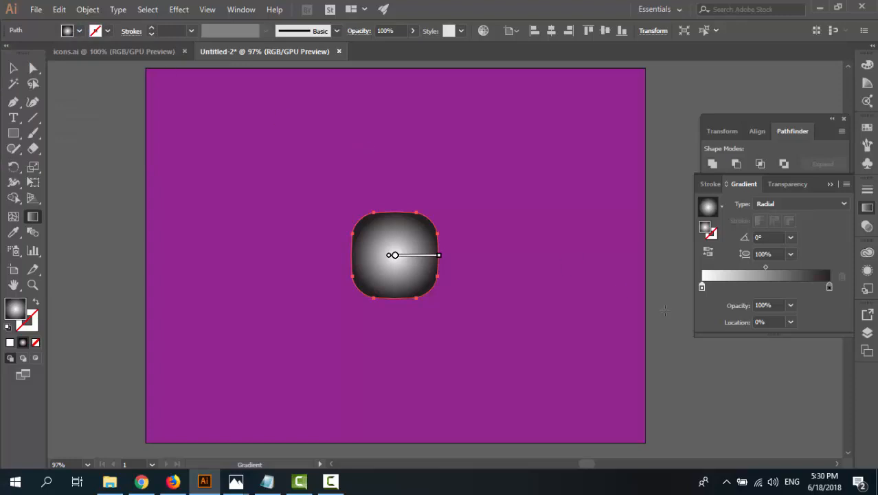
Set the start stop of the rounded square's radial gradient to the bright purple c944ff
{"action": "double_click", "coordinate": [701, 288]}
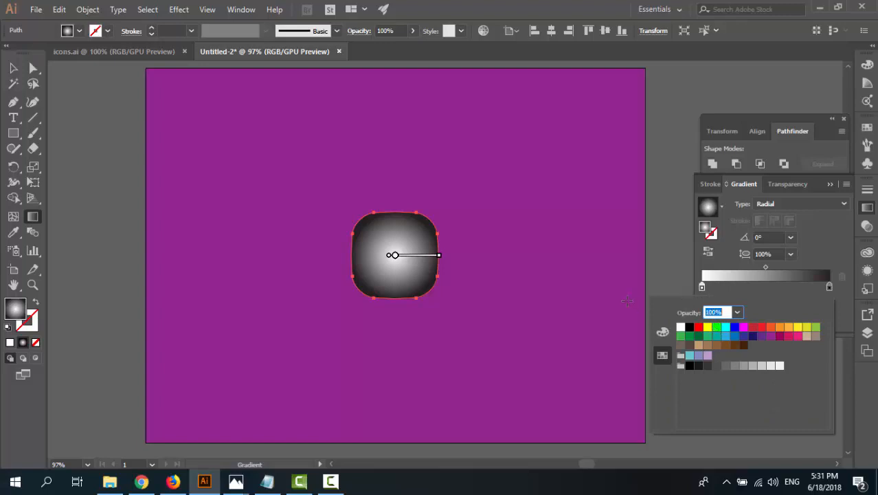
{"action": "left_click", "coordinate": [725, 335]}
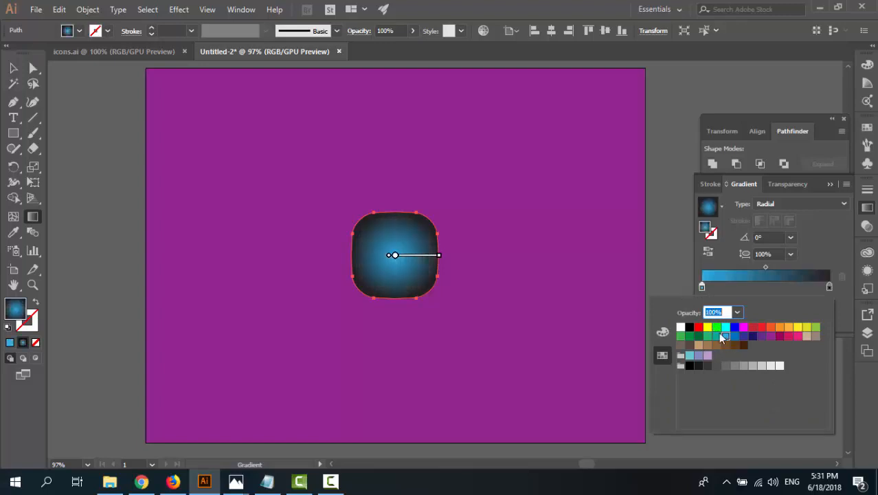
{"action": "left_click", "coordinate": [779, 328]}
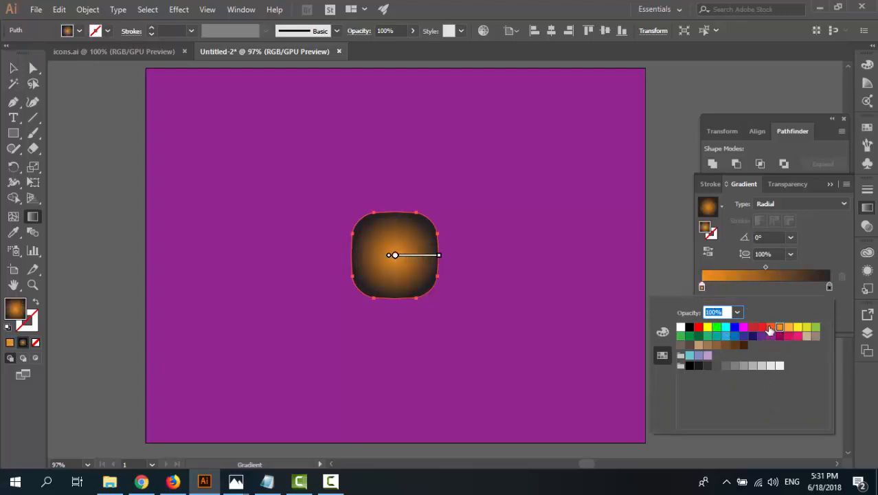
{"action": "left_click", "coordinate": [793, 338]}
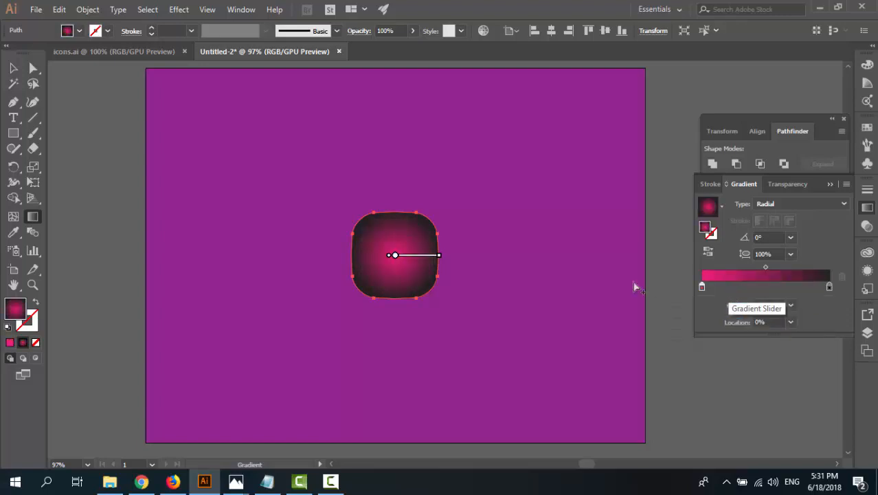
{"action": "left_click", "coordinate": [69, 31], "text": "shift"}
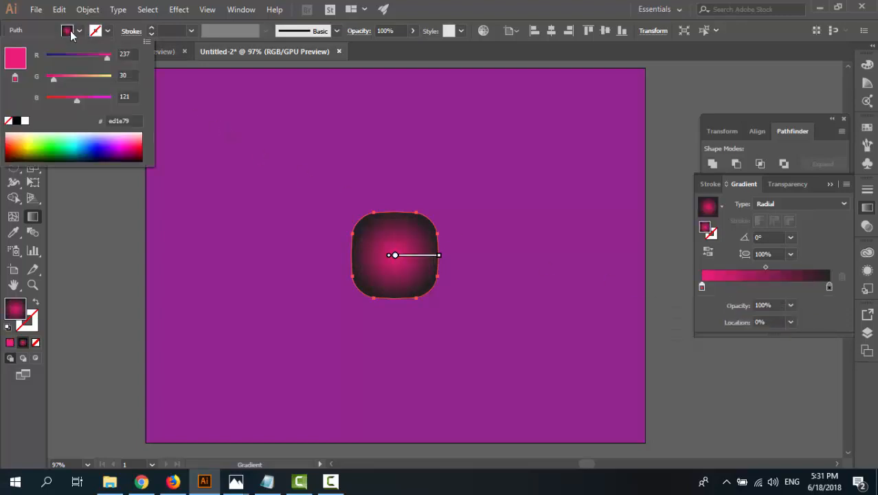
{"action": "left_click", "coordinate": [124, 120]}
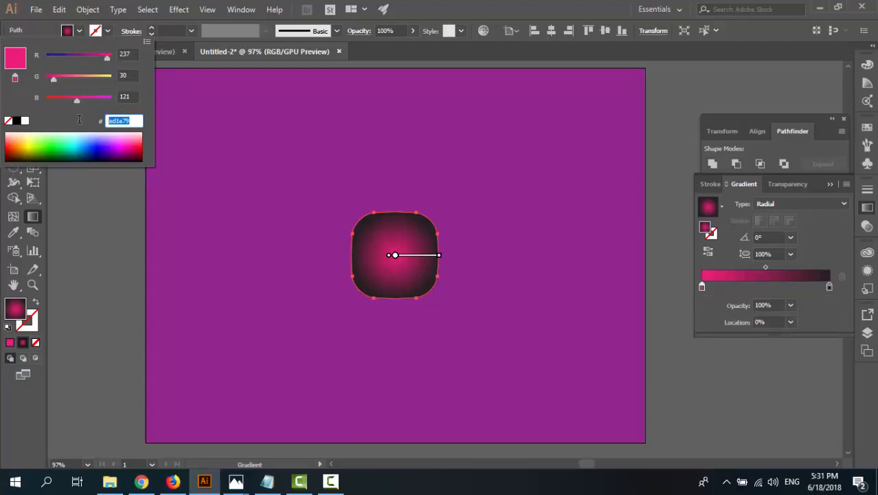
{"action": "type", "text": "c944ff"}
{"action": "key", "text": "Return"}
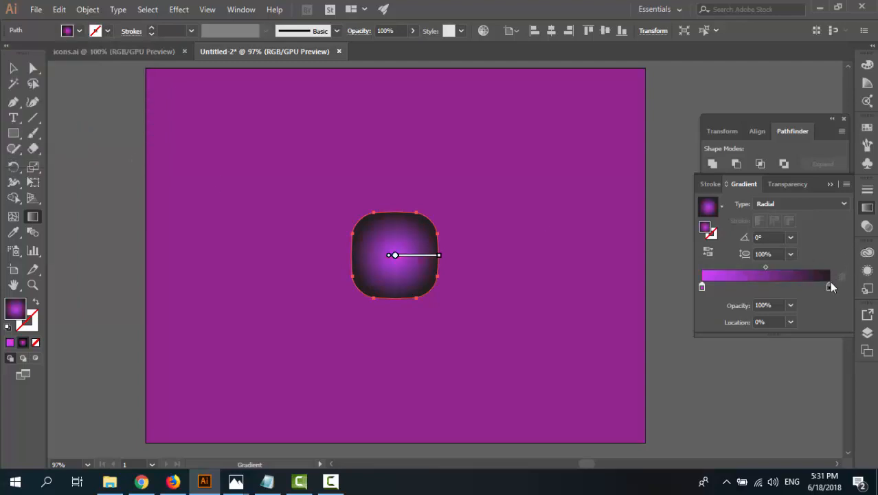
Set the end stop of the rounded square's radial gradient to the dark purple 5d007f
{"action": "left_click", "coordinate": [831, 286]}
{"action": "left_click", "coordinate": [69, 33], "text": "shift"}
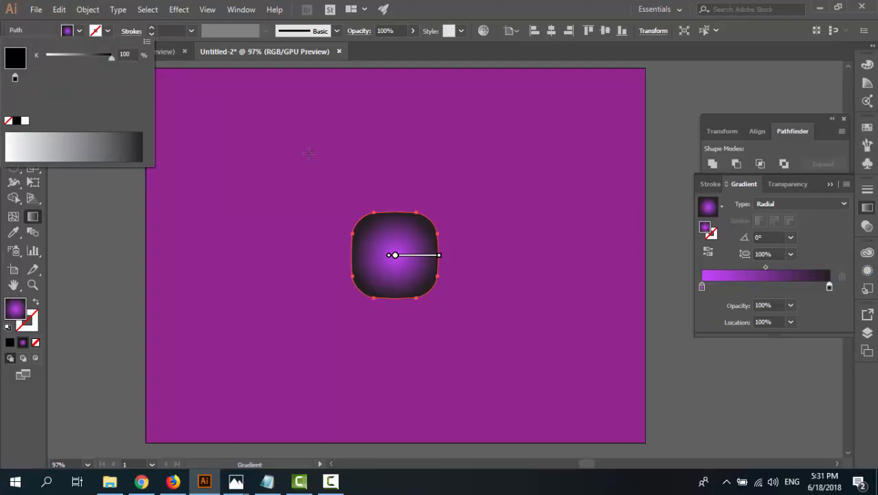
{"action": "left_click", "coordinate": [828, 287]}
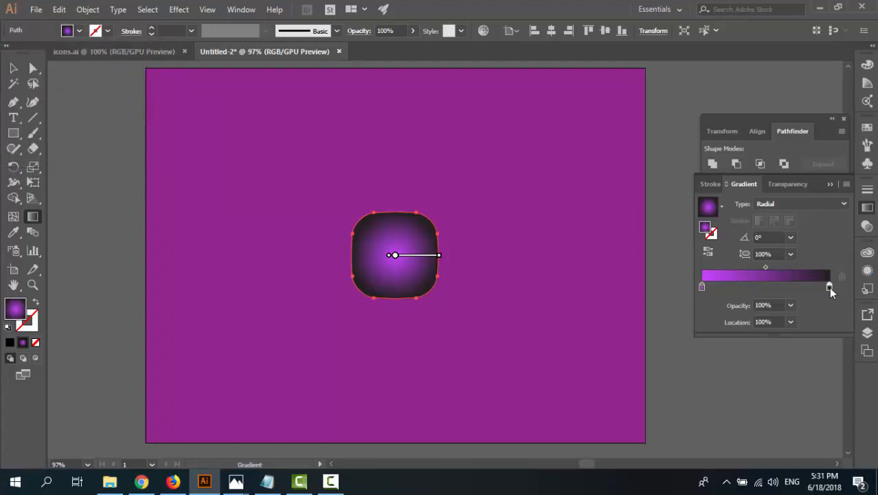
{"action": "double_click", "coordinate": [829, 286]}
{"action": "left_click", "coordinate": [752, 328]}
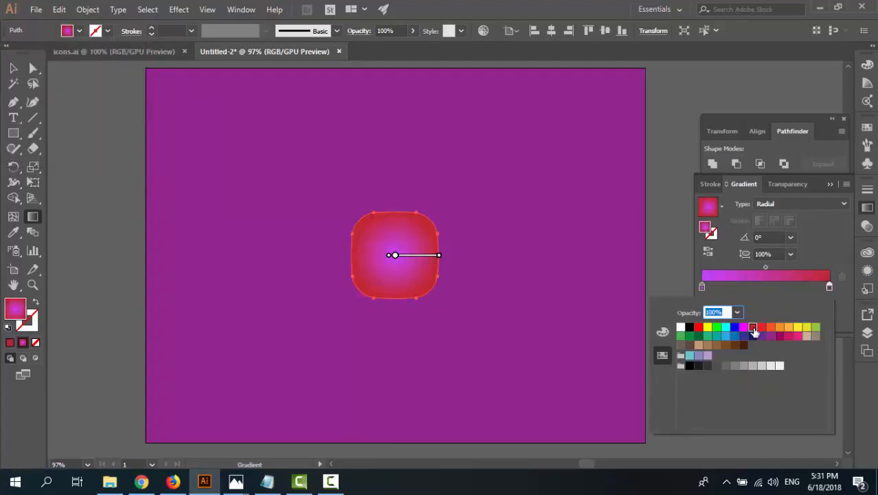
{"action": "left_click", "coordinate": [65, 33]}
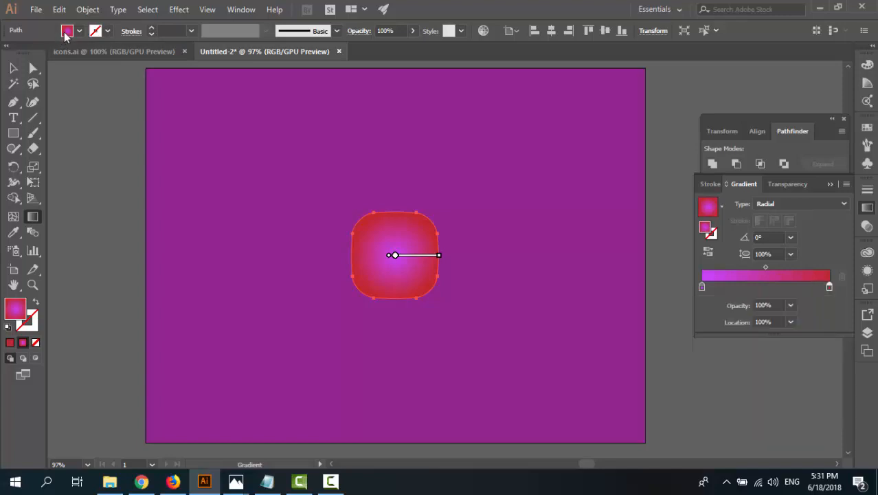
{"action": "left_click", "coordinate": [66, 32], "text": "shift"}
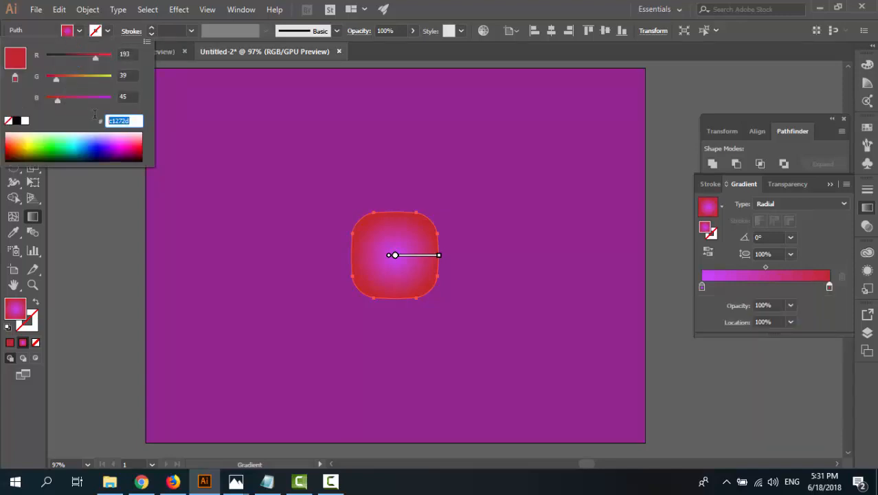
{"action": "type", "text": "5d007f"}
{"action": "key", "text": "Return"}
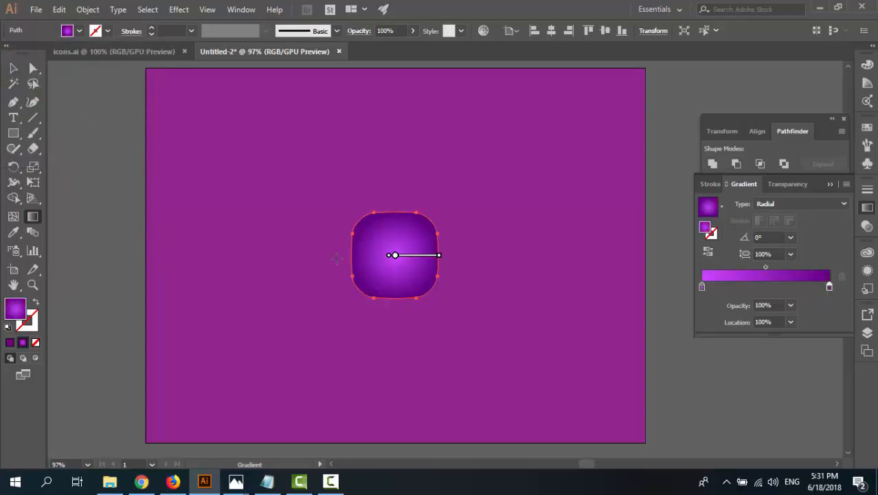
Shift the radial gradient's midpoint toward its centre and extend its radius slightly past the rounded square's edge
{"action": "mouse_move", "coordinate": [393, 272]}
{"action": "mouse_move", "coordinate": [396, 257]}
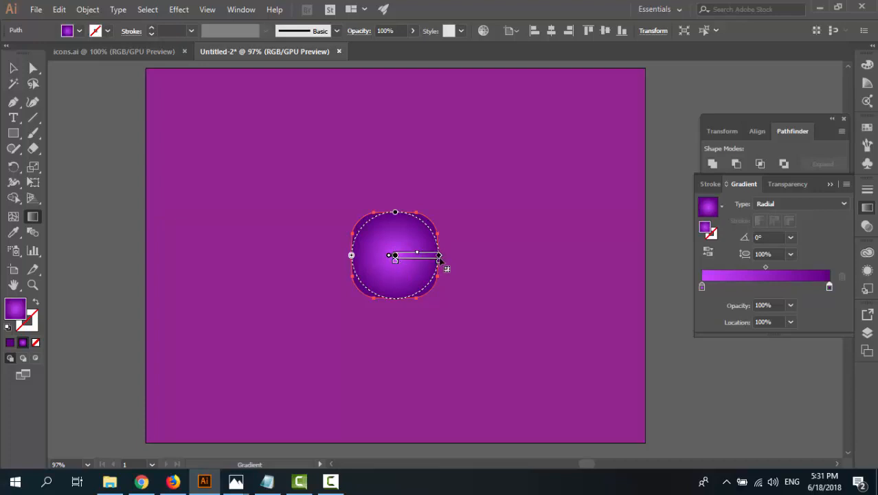
{"action": "mouse_move", "coordinate": [417, 257]}
{"action": "left_mouse_down"}
{"action": "mouse_move", "coordinate": [407, 257]}
{"action": "mouse_move", "coordinate": [452, 255]}
{"action": "mouse_move", "coordinate": [438, 257]}
{"action": "left_mouse_up"}
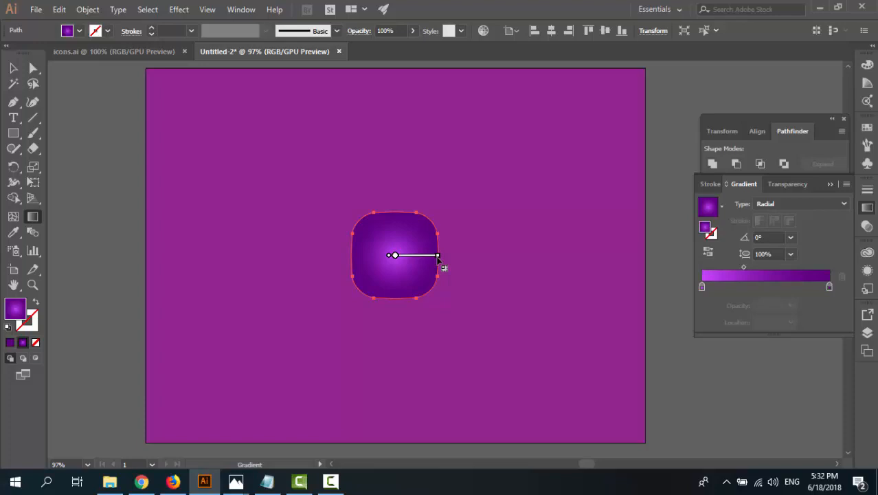
{"action": "mouse_move", "coordinate": [428, 258]}
{"action": "left_click_drag", "start_coordinate": [409, 253], "coordinate": [404, 254]}
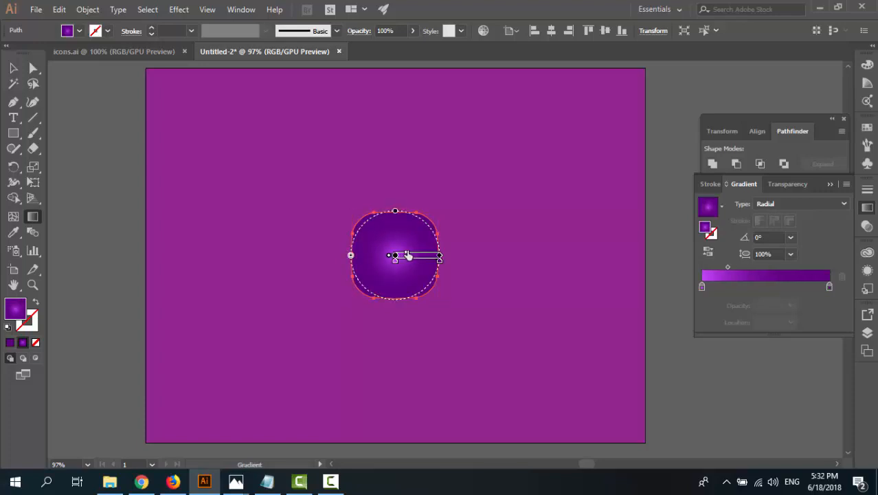
{"action": "mouse_move", "coordinate": [407, 252]}
{"action": "left_mouse_down"}
{"action": "mouse_move", "coordinate": [451, 257]}
{"action": "mouse_move", "coordinate": [352, 230]}
{"action": "left_mouse_up"}
{"action": "key", "text": "ctrl+z"}
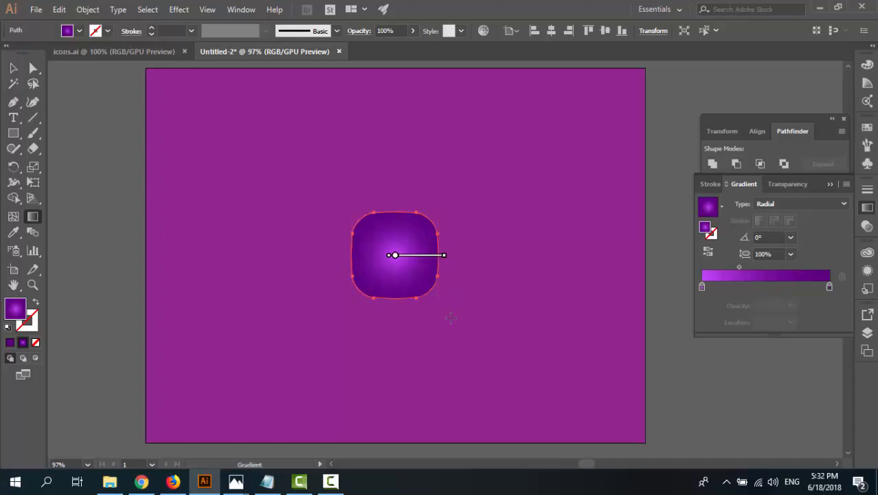
{"action": "key", "text": "v"}
{"action": "left_click", "coordinate": [475, 303]}
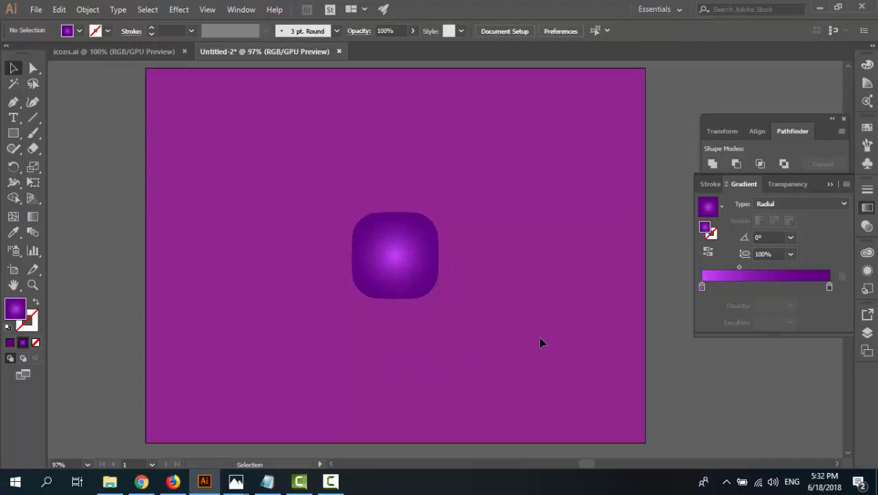
{"action": "left_click", "coordinate": [419, 264]}
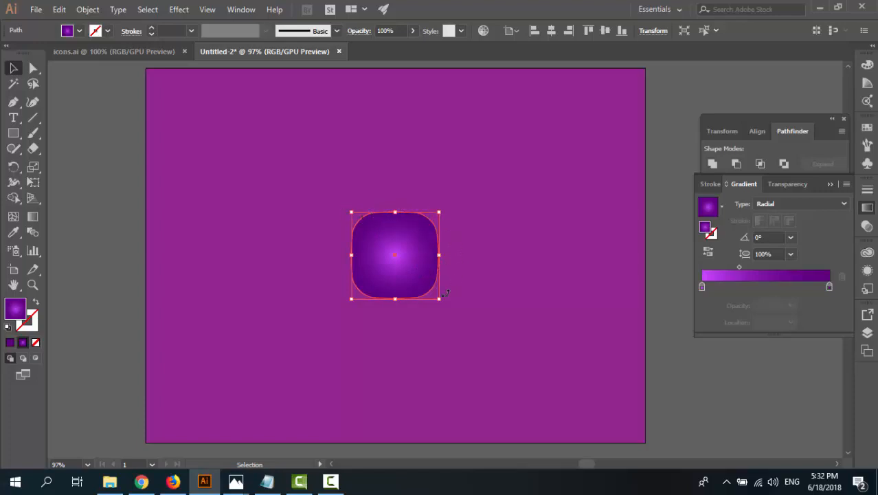
{"action": "left_click", "coordinate": [273, 225]}
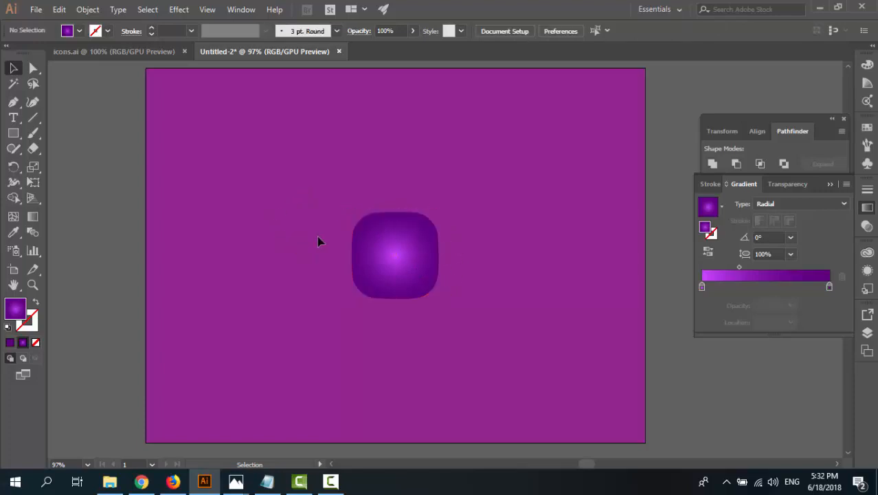
Draw a closed Pen tool polygon over the rounded square's upper-right half, with a diagonal edge from its upper-left to its lower-right corner
{"action": "left_click", "coordinate": [13, 102]}
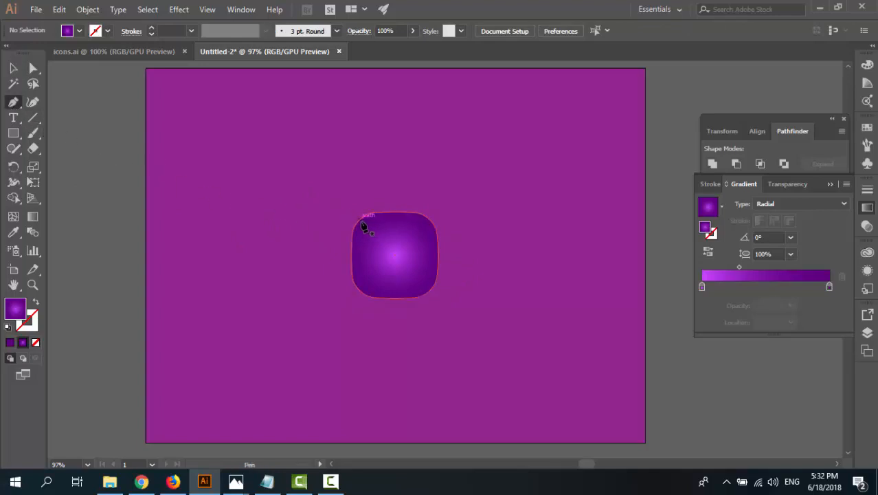
{"action": "key", "text": "ctrl+plus"}
{"action": "key", "text": "ctrl+plus"}
{"action": "left_click_drag", "start_coordinate": [375, 219], "coordinate": [450, 247]}
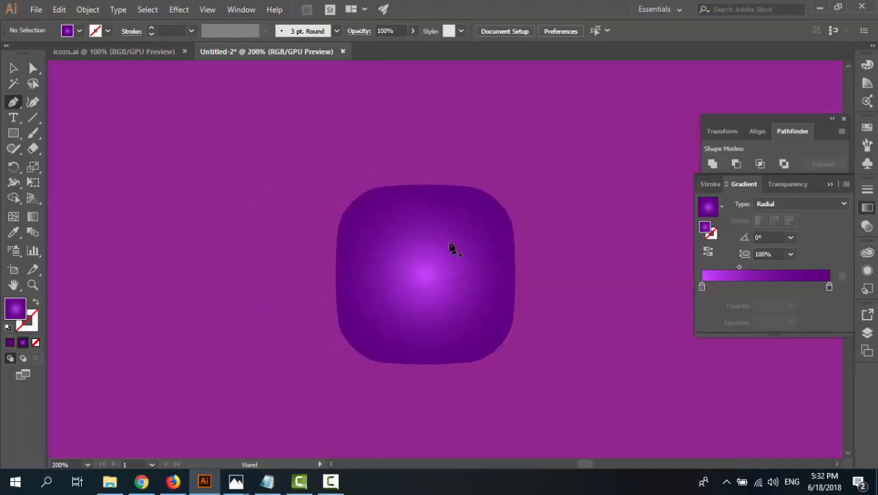
{"action": "left_click", "coordinate": [354, 199]}
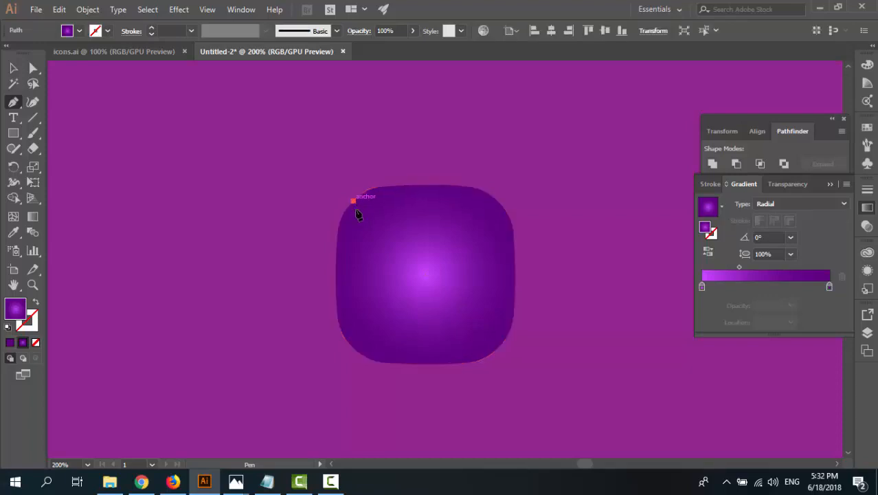
{"action": "left_click", "coordinate": [353, 140]}
{"action": "left_click", "coordinate": [450, 129]}
{"action": "left_click", "coordinate": [519, 140]}
{"action": "left_click", "coordinate": [563, 244]}
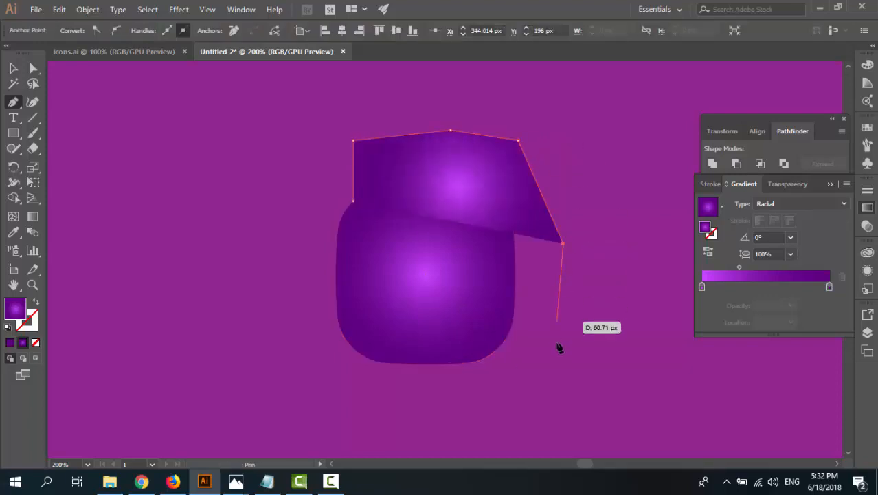
{"action": "left_click", "coordinate": [557, 343]}
{"action": "left_click", "coordinate": [516, 385]}
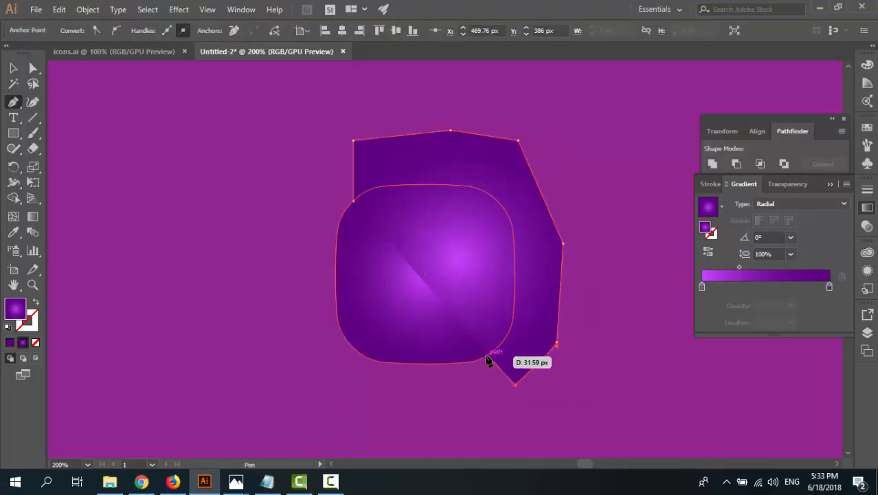
{"action": "key", "text": "ctrl+z"}
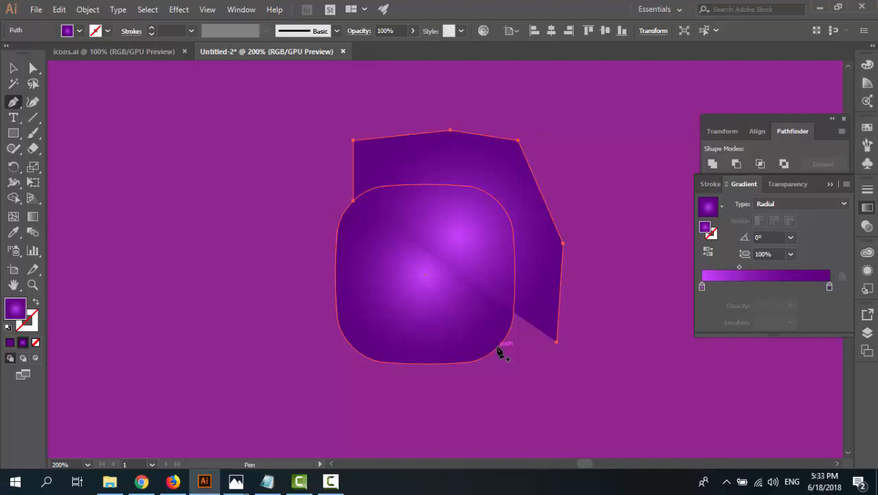
{"action": "left_click", "coordinate": [497, 348]}
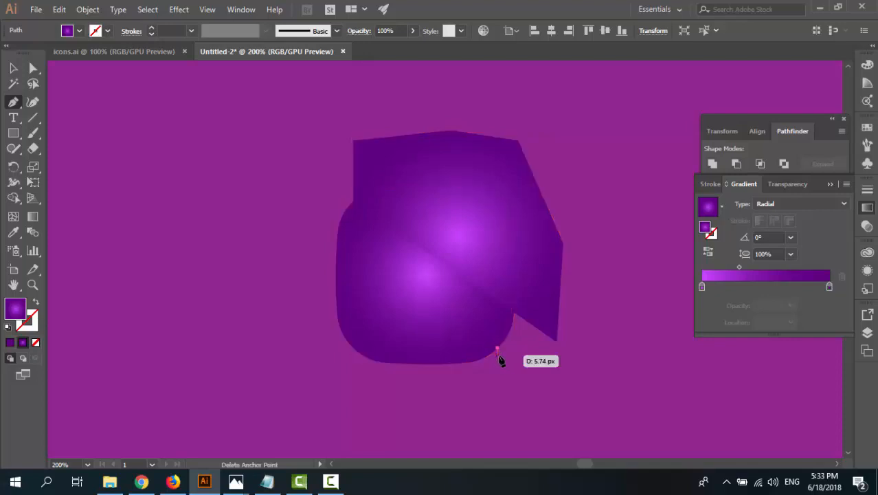
{"action": "left_click", "coordinate": [354, 202]}
{"action": "key", "text": "v"}
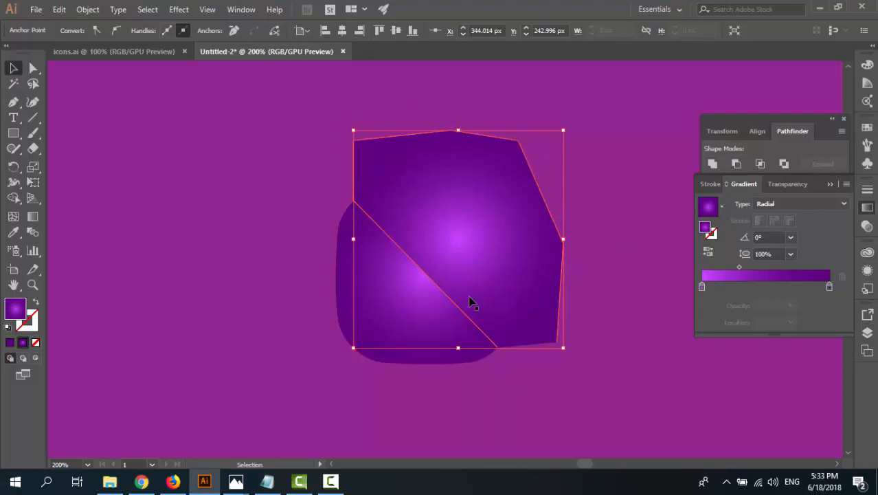
{"action": "left_click", "coordinate": [139, 132]}
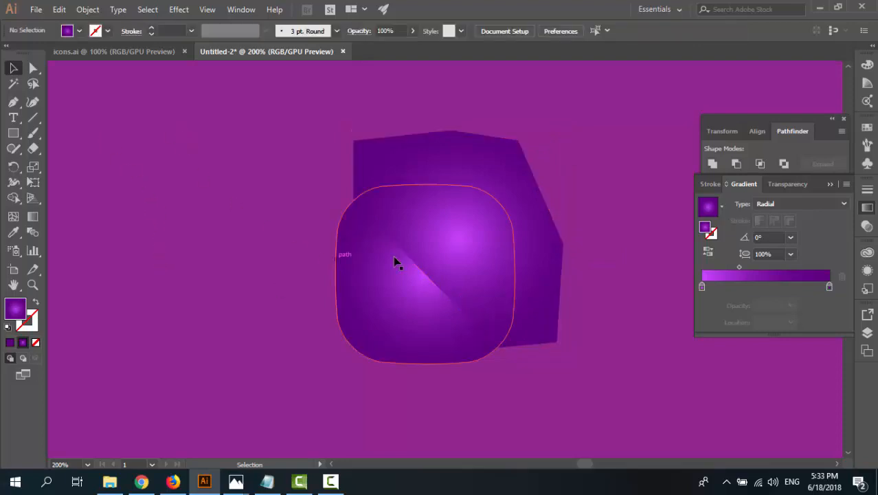
Remove the part of the polygon outside the rounded square with the Shape Builder, leaving its upper-right half
{"action": "left_click", "coordinate": [472, 224]}
{"action": "left_click", "coordinate": [342, 289], "text": "shift"}
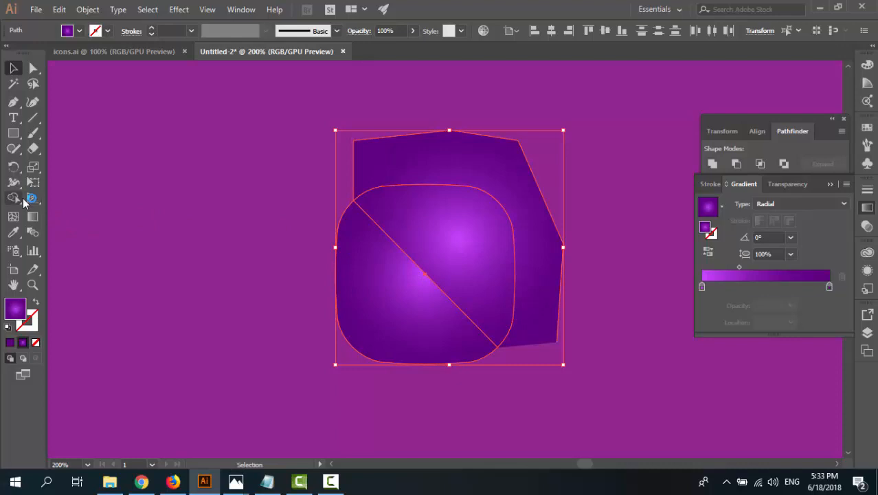
{"action": "left_click", "coordinate": [21, 201]}
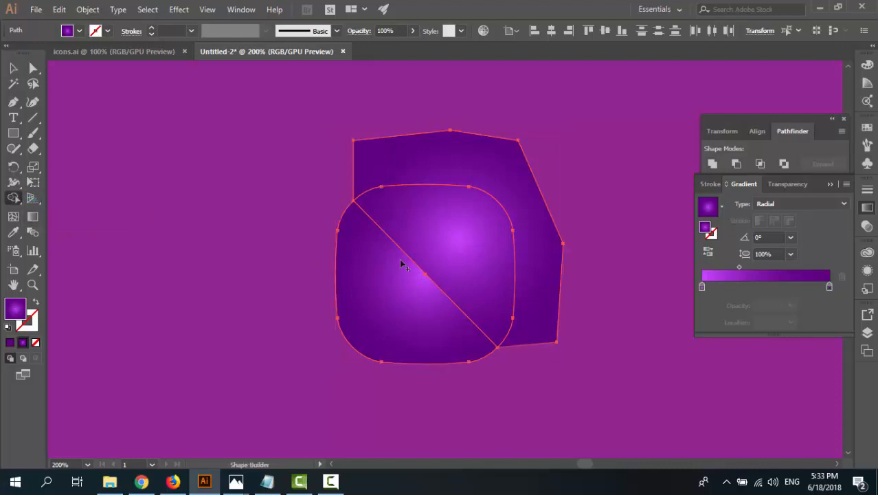
{"action": "left_click", "coordinate": [538, 308], "text": "alt"}
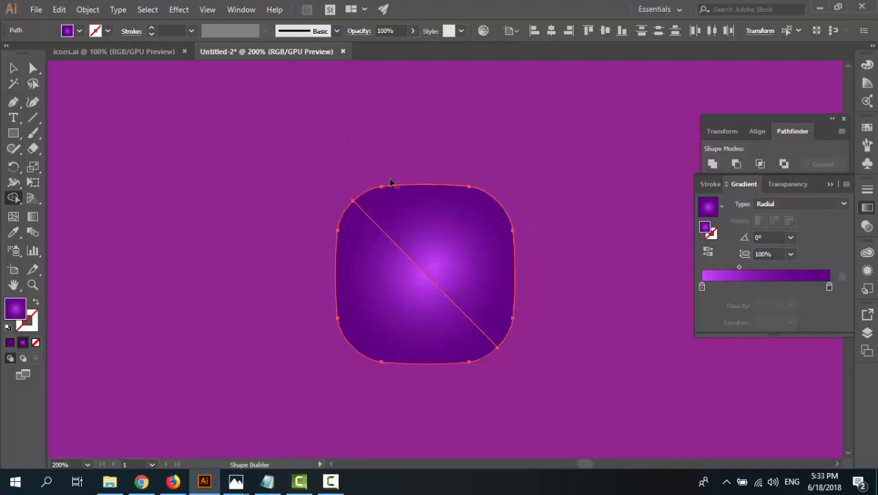
{"action": "left_click", "coordinate": [11, 69]}
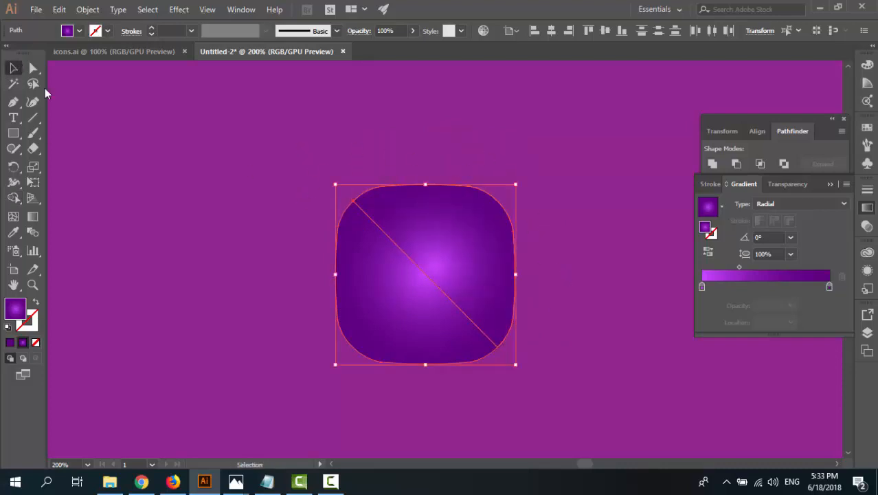
{"action": "left_click", "coordinate": [143, 159]}
Fill the upper-right half shape of the rounded square with white
{"action": "left_click", "coordinate": [425, 219]}
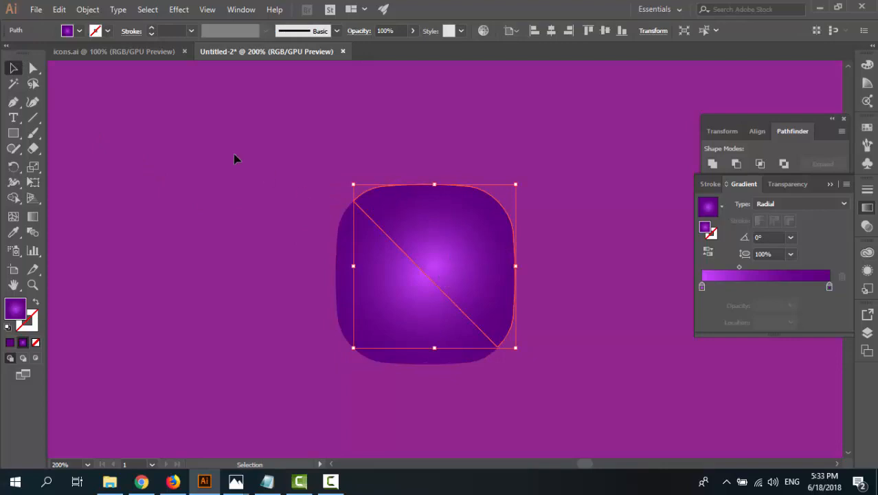
{"action": "left_click", "coordinate": [78, 31]}
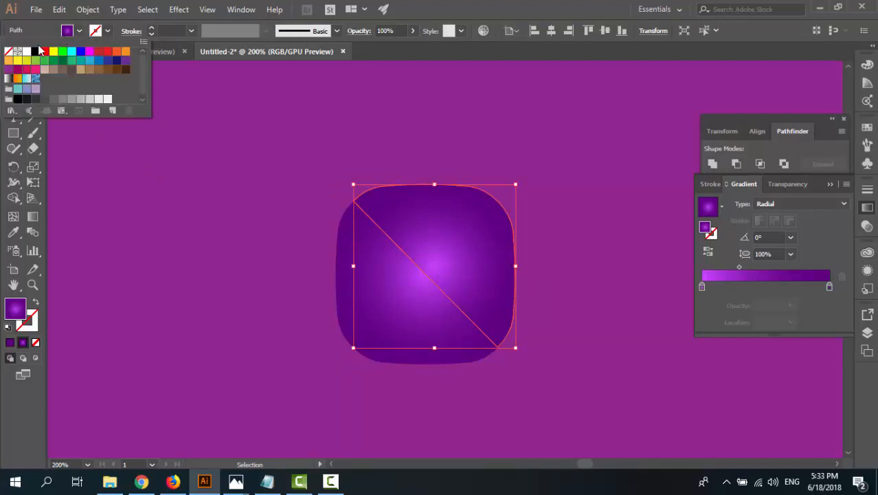
{"action": "left_click", "coordinate": [27, 52]}
{"action": "left_click", "coordinate": [242, 185]}
{"action": "left_click", "coordinate": [273, 195]}
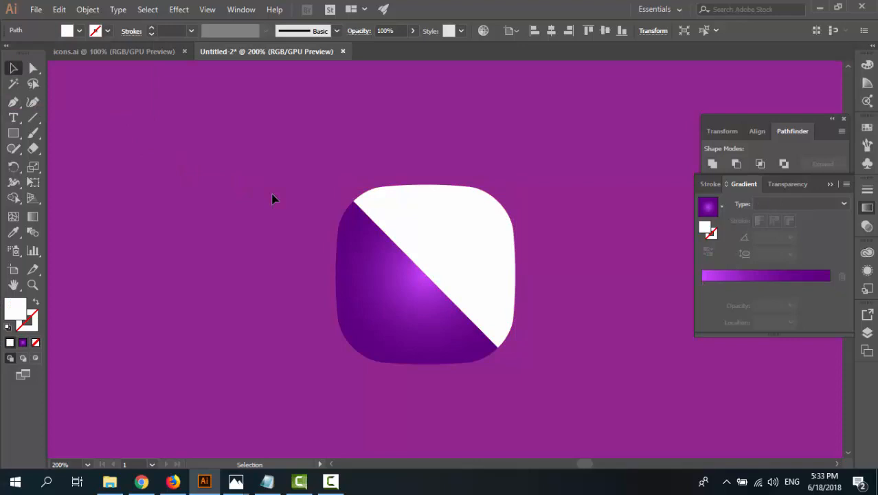
Blend the white upper-right half with Soft Light at 36% opacity
{"action": "left_click", "coordinate": [464, 241]}
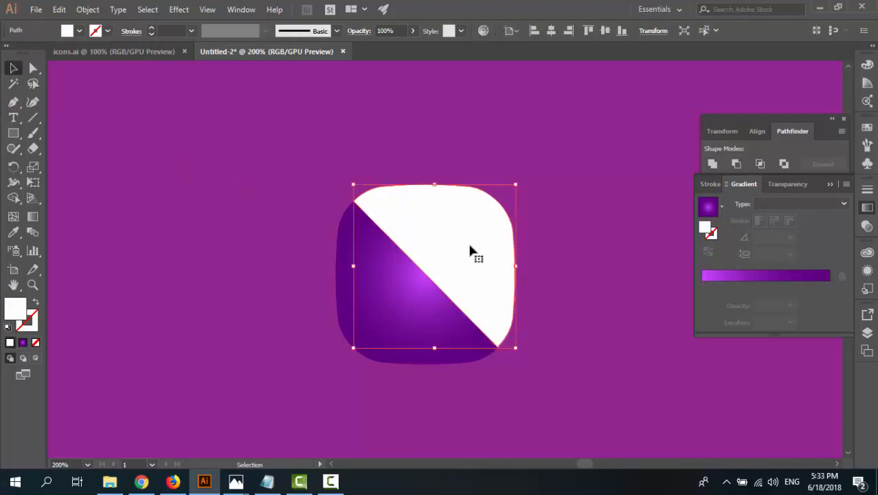
{"action": "left_click", "coordinate": [787, 185]}
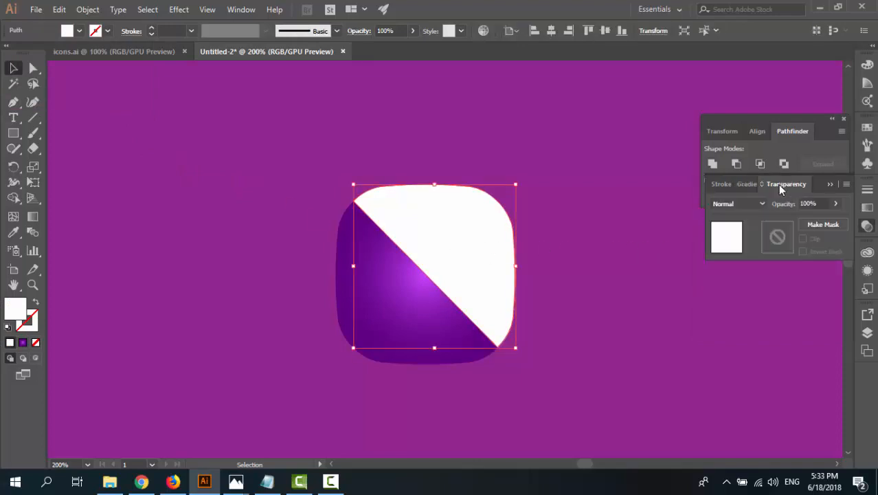
{"action": "left_click", "coordinate": [750, 206]}
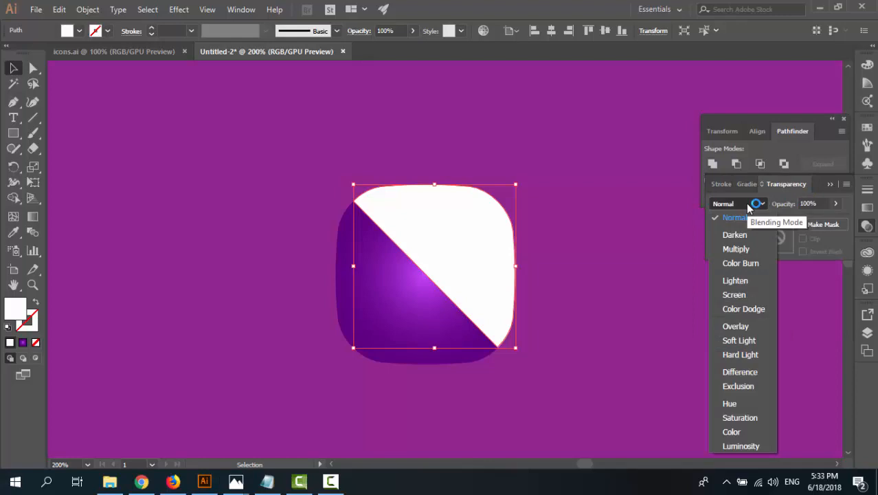
{"action": "left_click", "coordinate": [741, 340]}
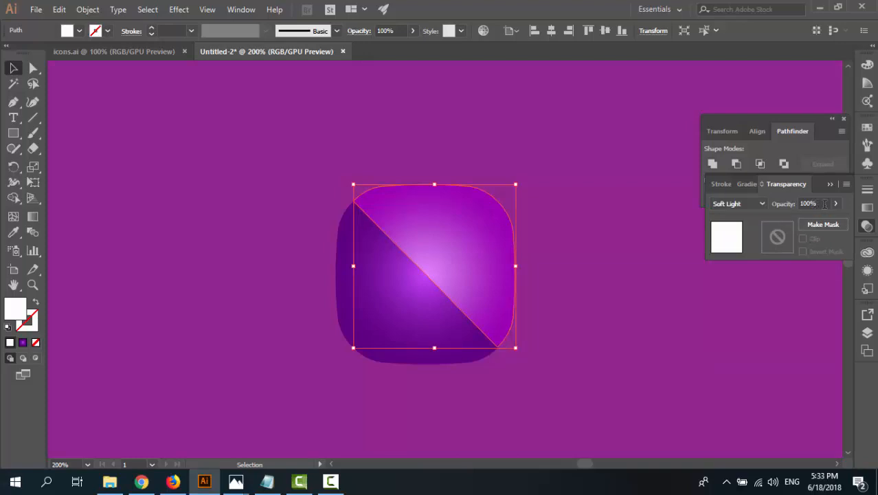
{"action": "left_click", "coordinate": [823, 203]}
{"action": "type", "text": "36"}
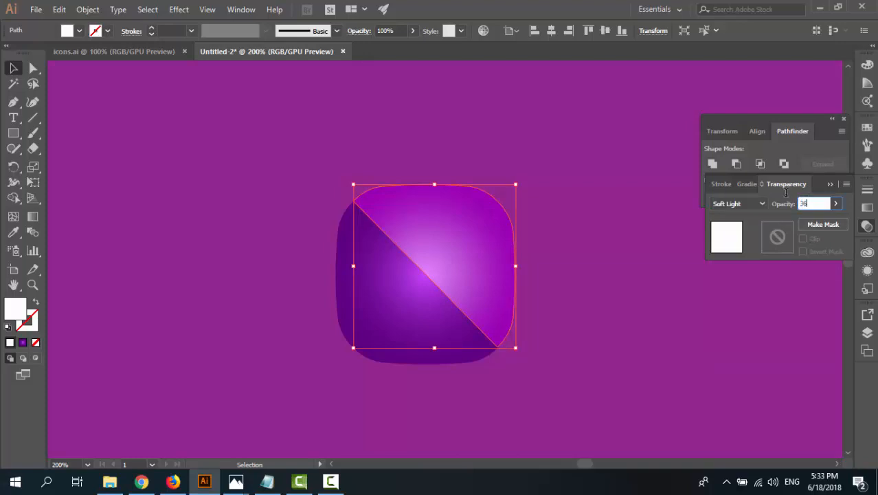
{"action": "key", "text": "Return"}
{"action": "left_click", "coordinate": [595, 204]}
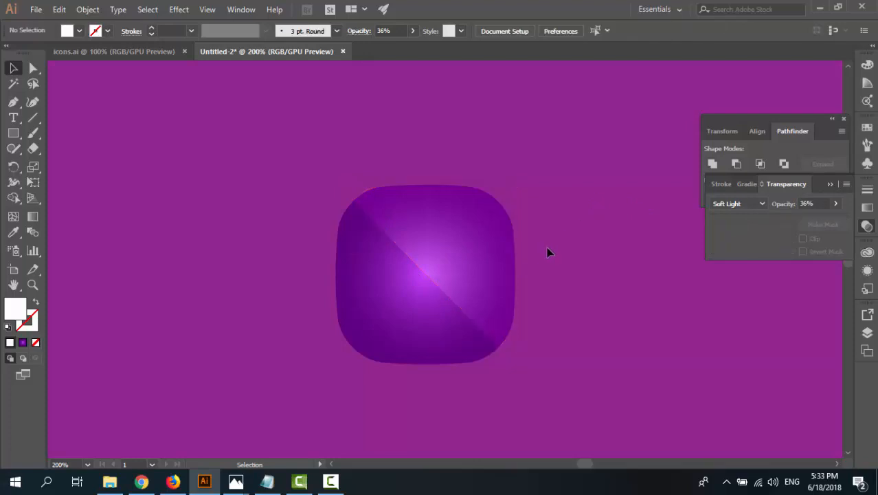
Examine the diagonal highlight on the rounded square against the whole artboard and close up
{"action": "left_click", "coordinate": [515, 267]}
{"action": "key", "text": "a"}
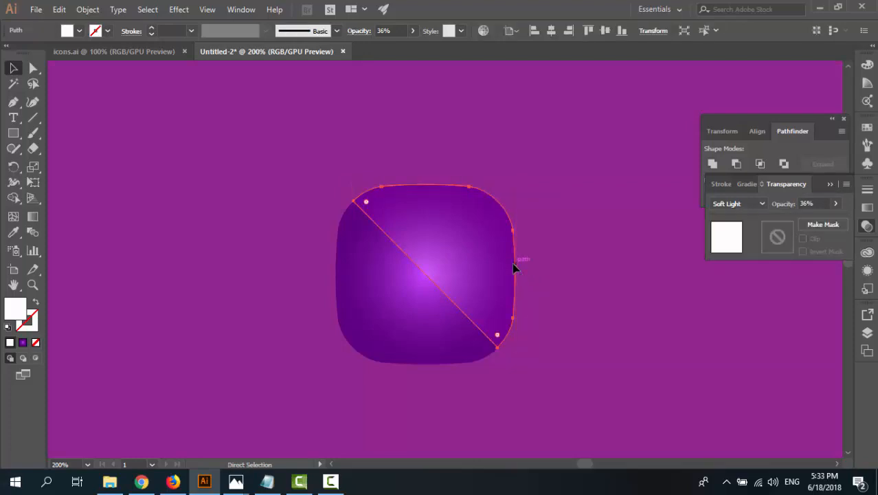
{"action": "key", "text": "ctrl+minus"}
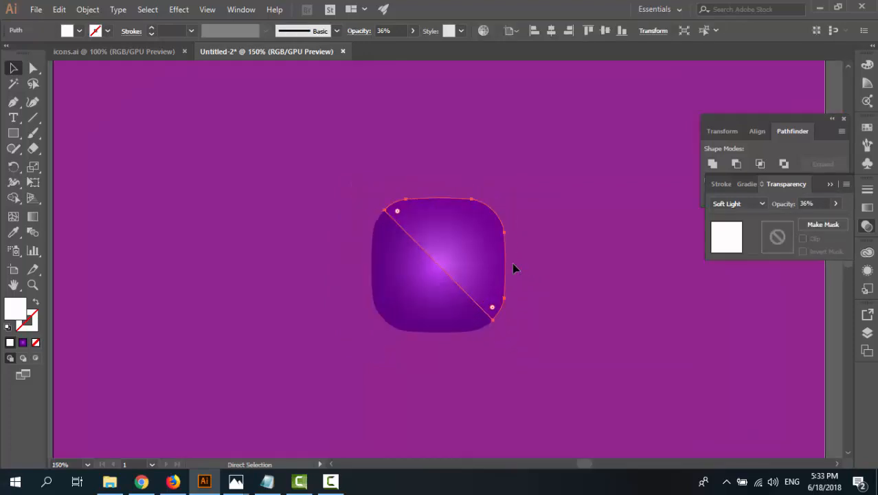
{"action": "key", "text": "v"}
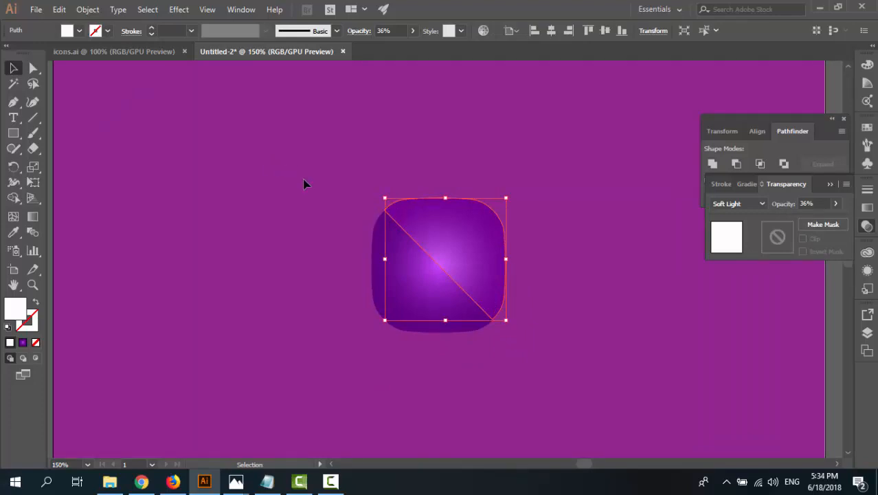
{"action": "key", "text": "ctrl+minus"}
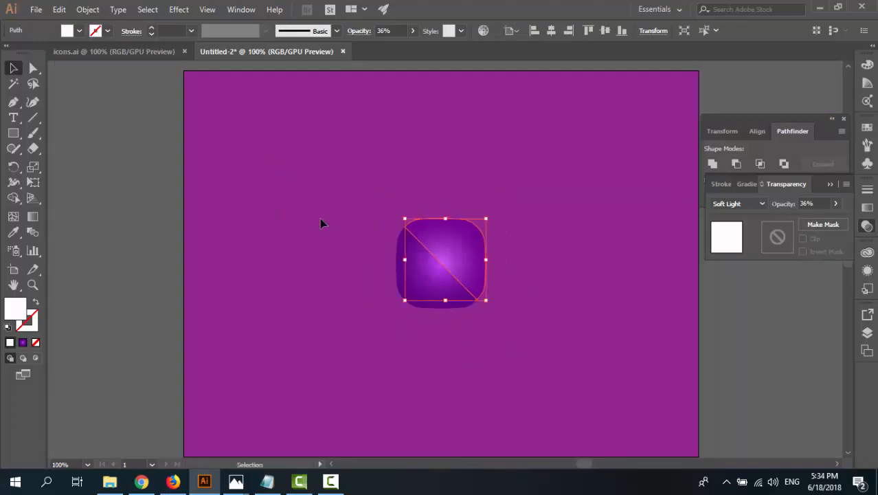
{"action": "left_click", "coordinate": [322, 225]}
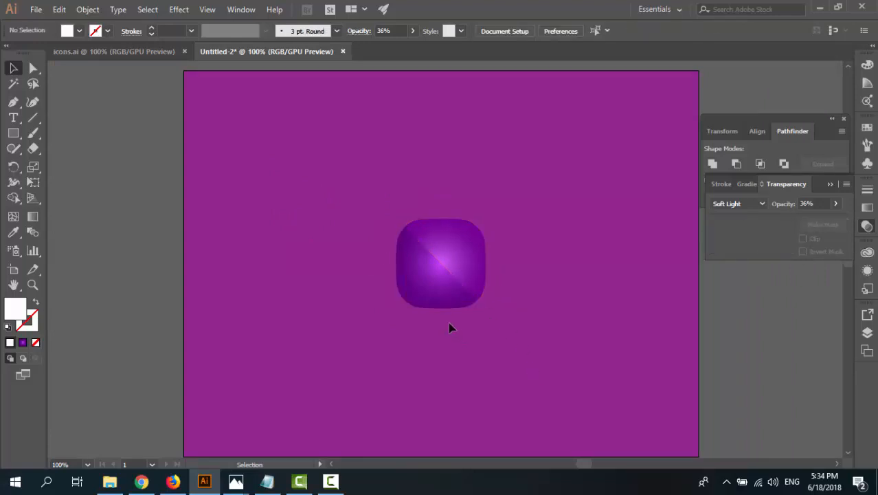
{"action": "key", "text": "ctrl+plus"}
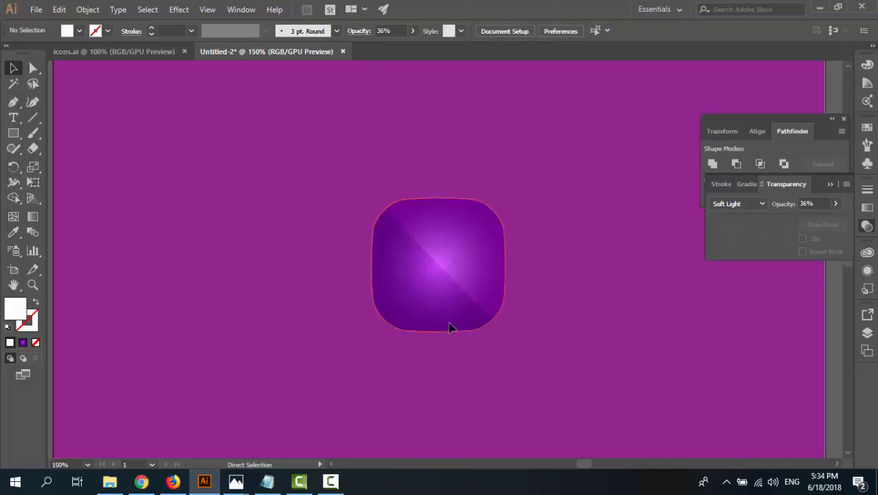
{"action": "key", "text": "ctrl+plus"}
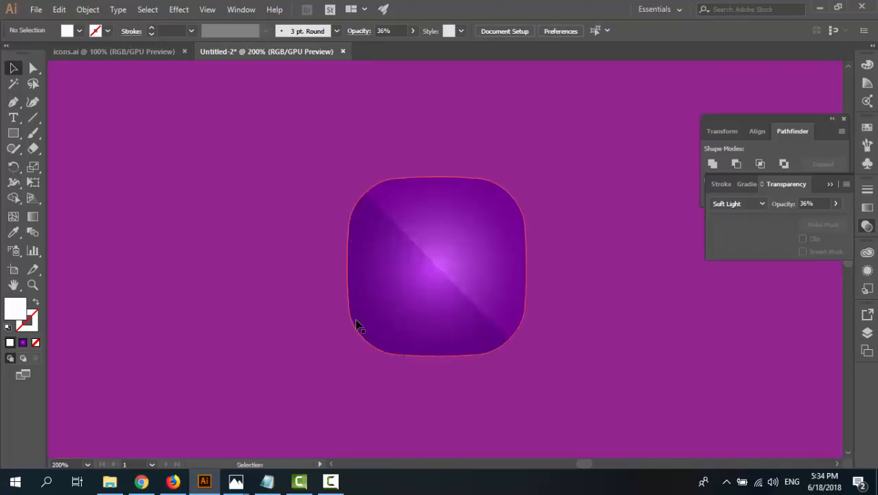
Duplicate the purple rounded square in place, giving the copy no fill and a 1 pt white stroke
{"action": "left_click", "coordinate": [380, 326]}
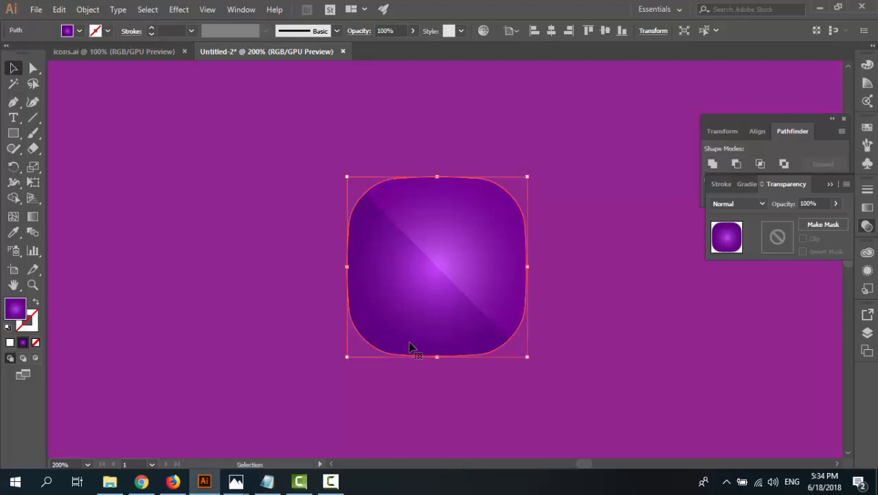
{"action": "key", "text": "shift+x"}
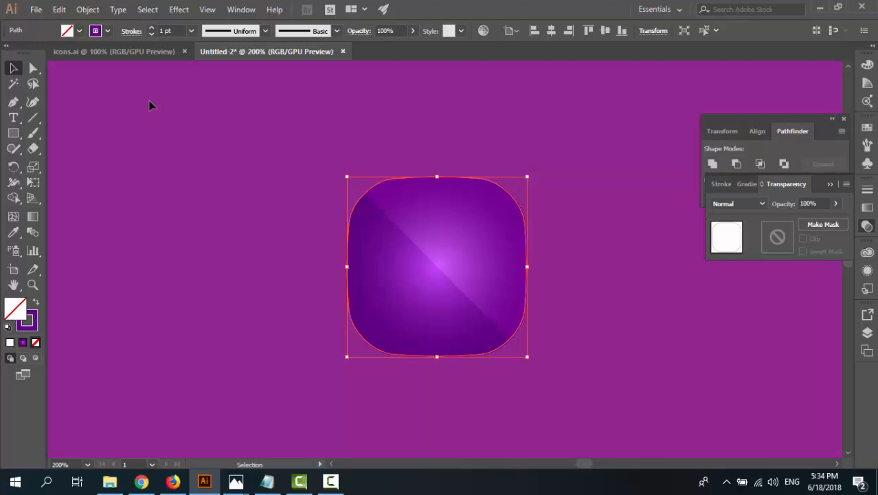
{"action": "left_click", "coordinate": [97, 32]}
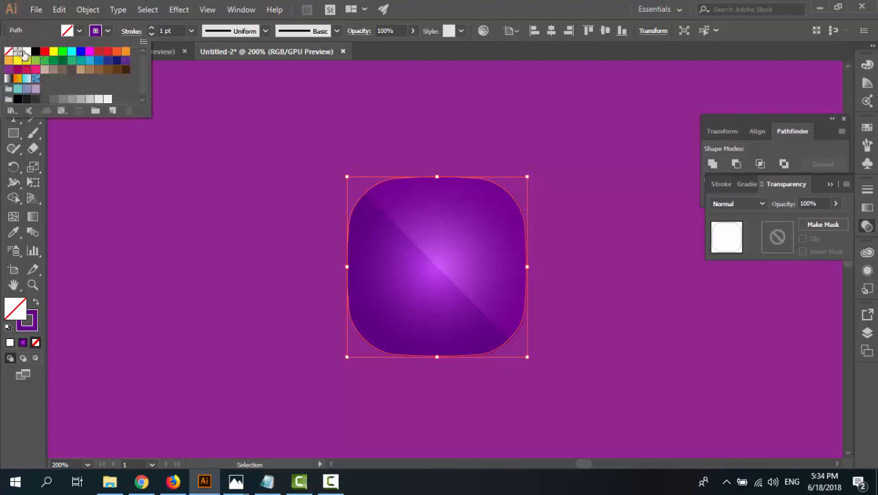
{"action": "left_click", "coordinate": [26, 52]}
{"action": "left_click", "coordinate": [172, 145]}
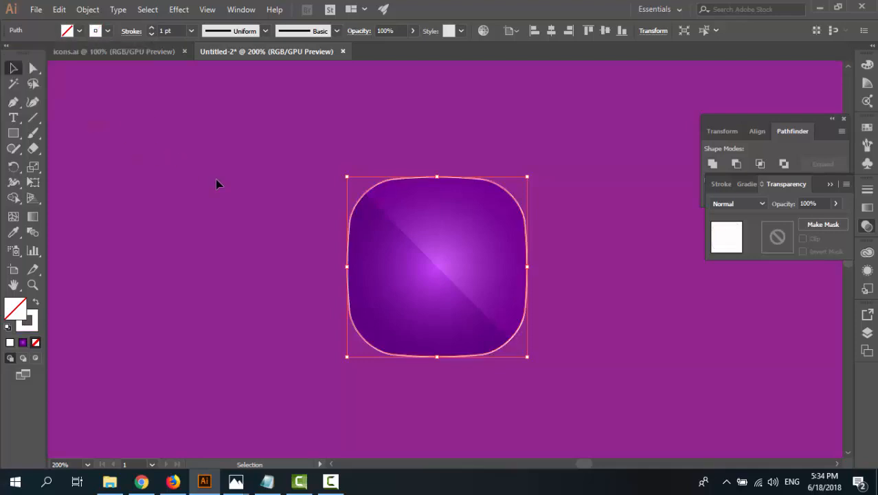
{"action": "left_click", "coordinate": [263, 268]}
Try a 20% opacity on the gradient-filled rounded square and undo the change
{"action": "left_click", "coordinate": [512, 337]}
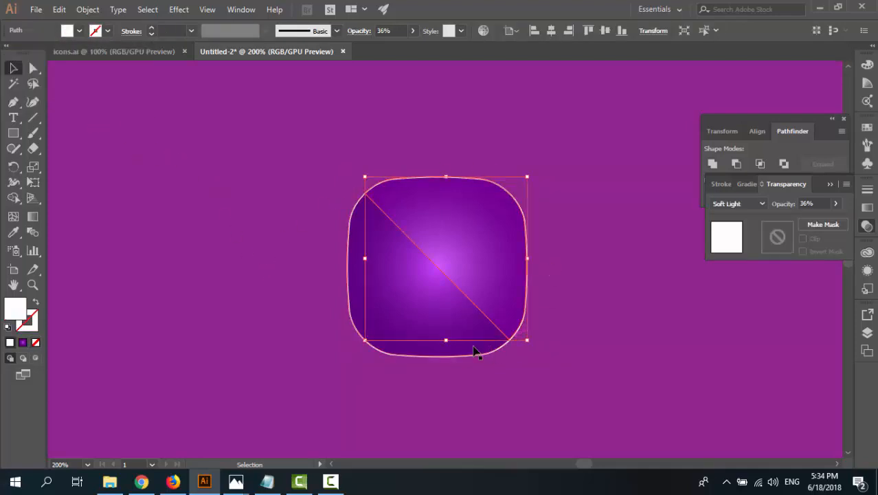
{"action": "left_click", "coordinate": [437, 359]}
{"action": "left_click", "coordinate": [432, 353]}
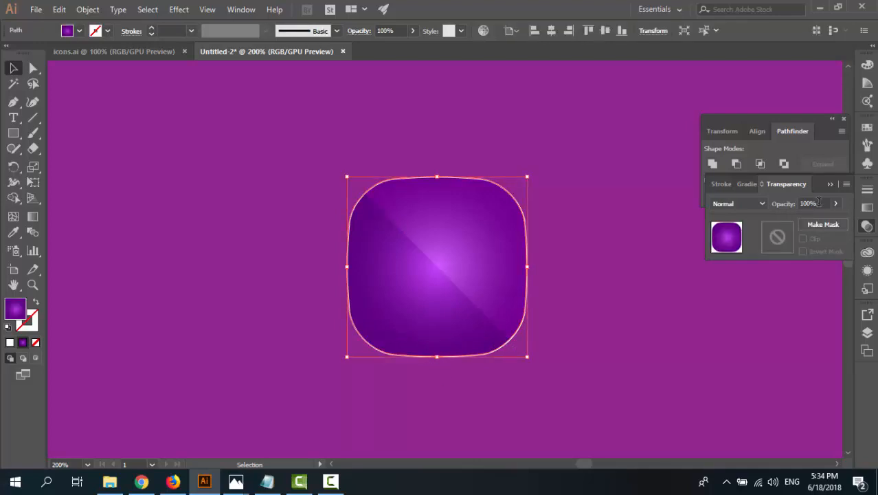
{"action": "left_click_drag", "start_coordinate": [818, 203], "coordinate": [797, 203]}
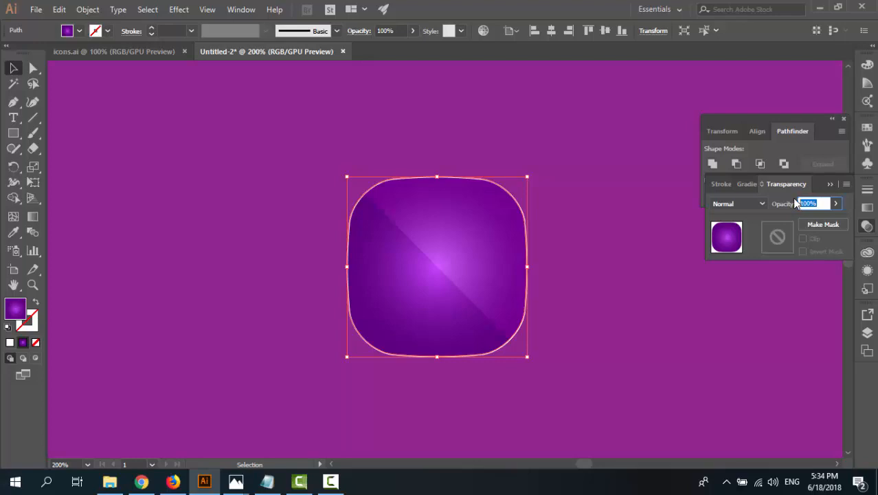
{"action": "type", "text": "20"}
{"action": "key", "text": "Return"}
{"action": "key", "text": "ctrl+z"}
{"action": "left_click", "coordinate": [583, 263]}
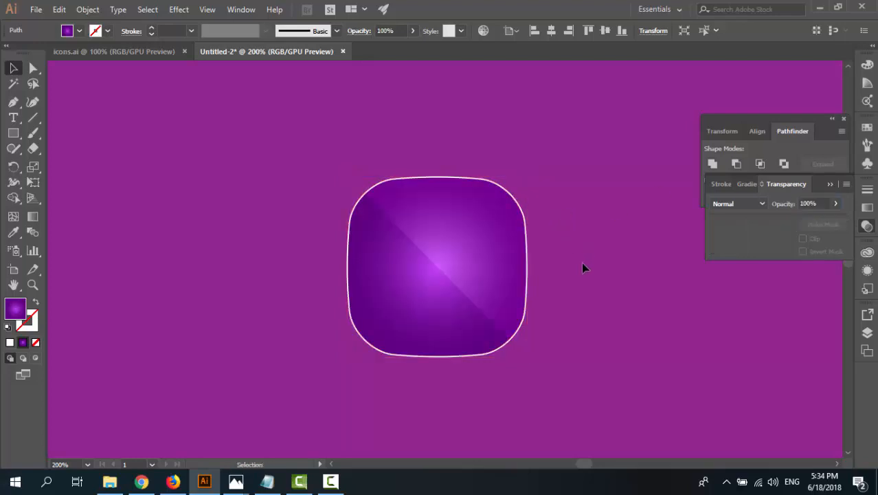
Set the opacity of the rounded square's white outline to 24%
{"action": "left_click", "coordinate": [359, 206]}
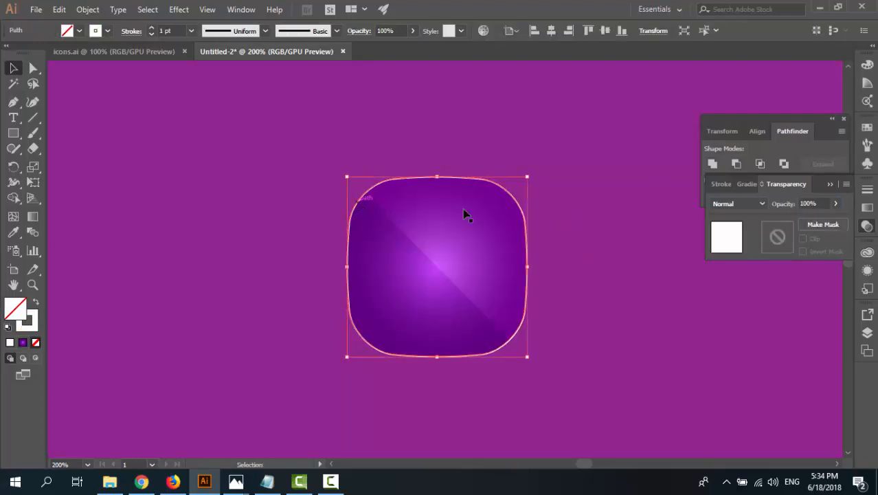
{"action": "left_click", "coordinate": [808, 203]}
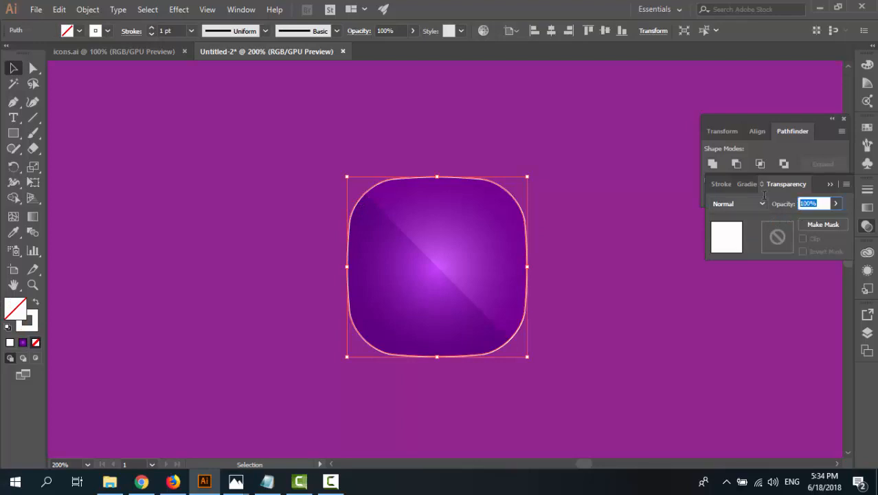
{"action": "type", "text": "24"}
{"action": "key", "text": "Return"}
{"action": "left_click", "coordinate": [321, 172]}
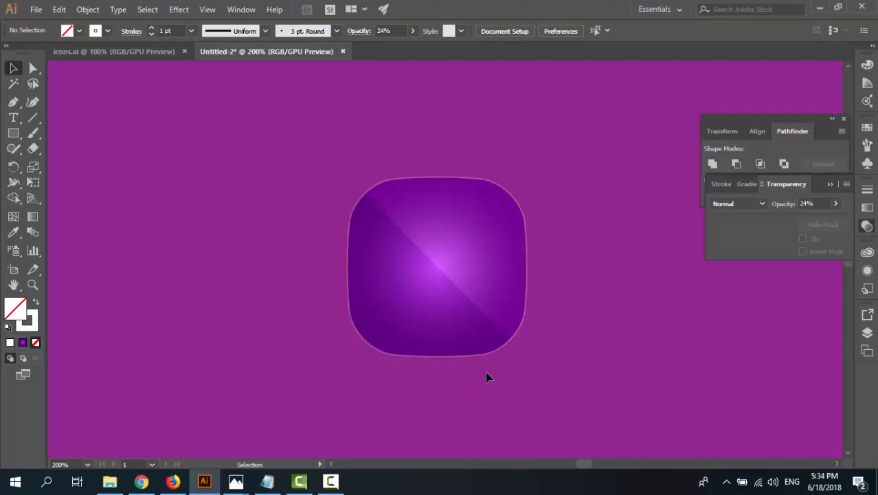
Draw a 20 x 20 px circle beside the rounded square, with a white fill and no stroke
{"action": "key", "text": "ctrl"}
{"action": "left_click", "coordinate": [19, 136]}
{"action": "left_click_drag", "start_coordinate": [22, 140], "coordinate": [55, 163]}
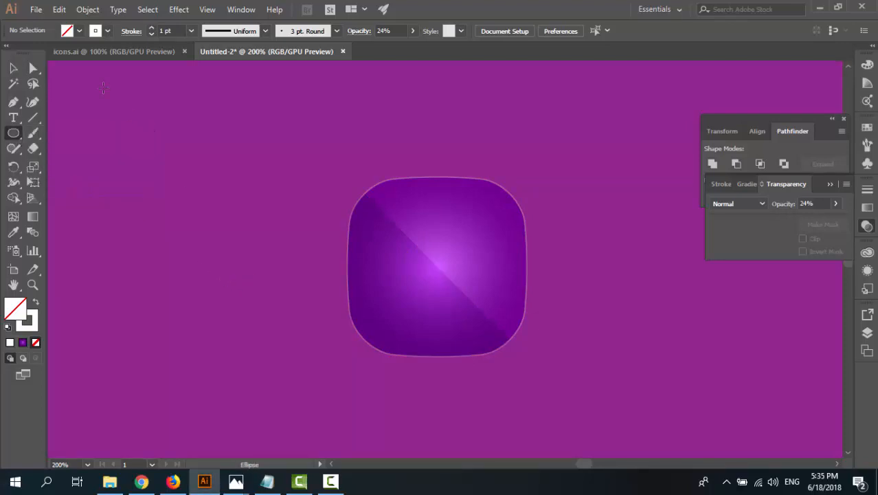
{"action": "left_click", "coordinate": [107, 31]}
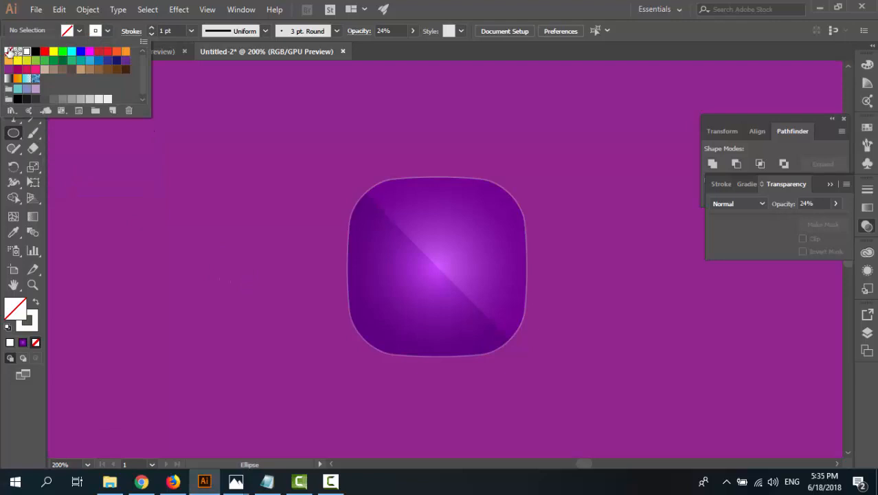
{"action": "left_click", "coordinate": [9, 52]}
{"action": "left_click", "coordinate": [69, 33]}
{"action": "left_click", "coordinate": [69, 34]}
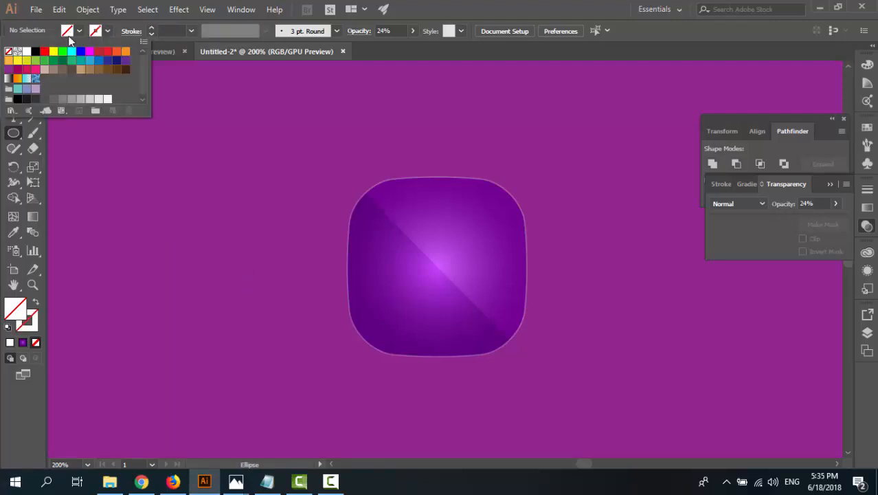
{"action": "left_click", "coordinate": [26, 51]}
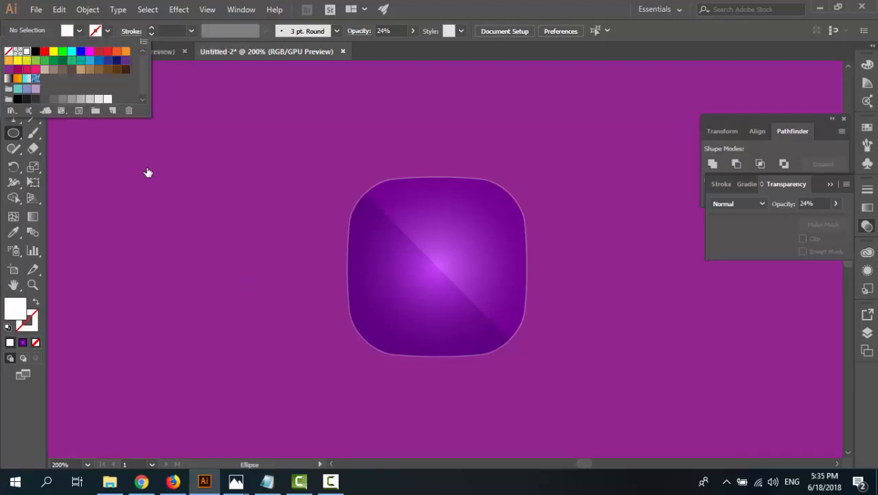
{"action": "left_click", "coordinate": [233, 230]}
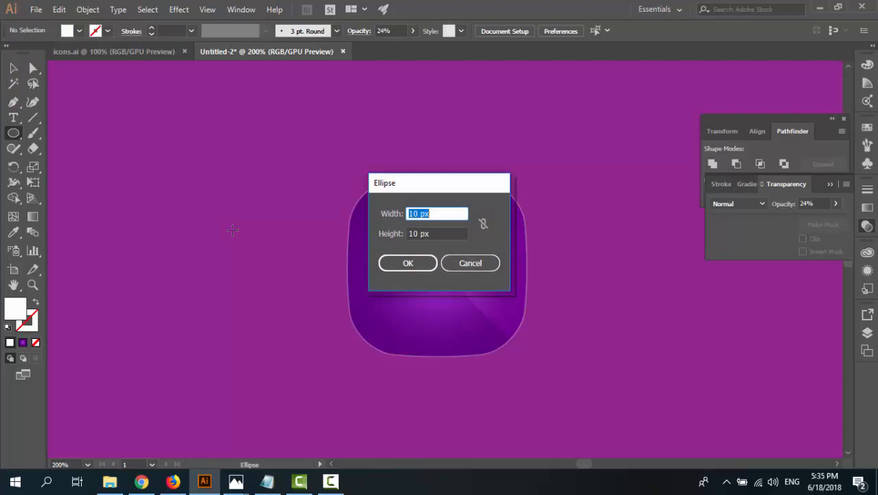
{"action": "type", "text": "20"}
{"action": "key", "text": "Tab"}
{"action": "type", "text": "20"}
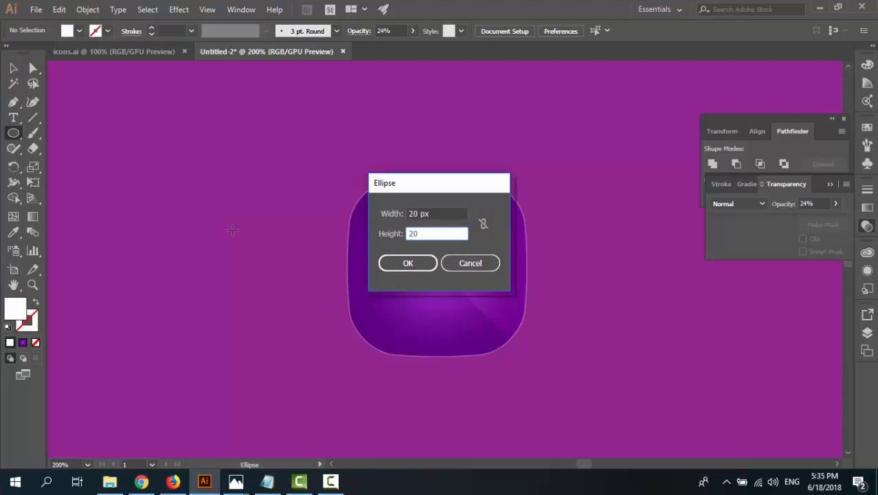
{"action": "key", "text": "Return"}
Move the white circle inside the rounded square, horizontally centred and slightly below the middle, and enlarge it to over twice its size
{"action": "key", "text": "v"}
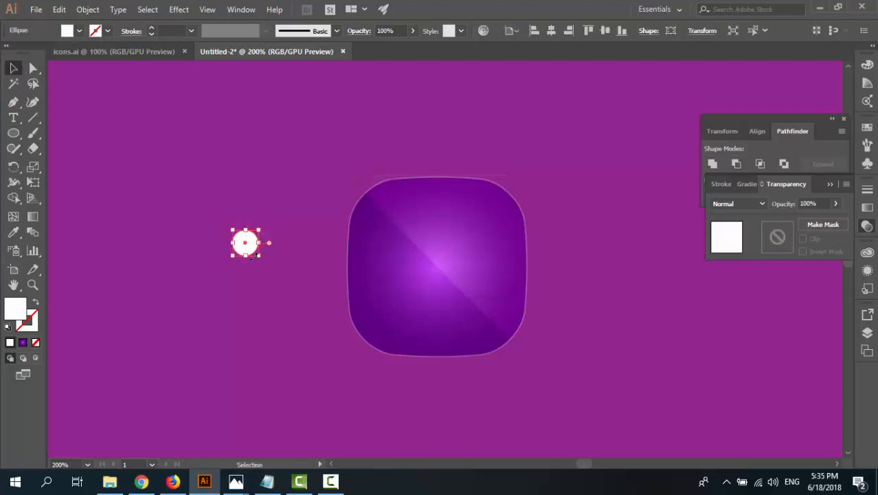
{"action": "left_click_drag", "start_coordinate": [259, 256], "coordinate": [445, 306]}
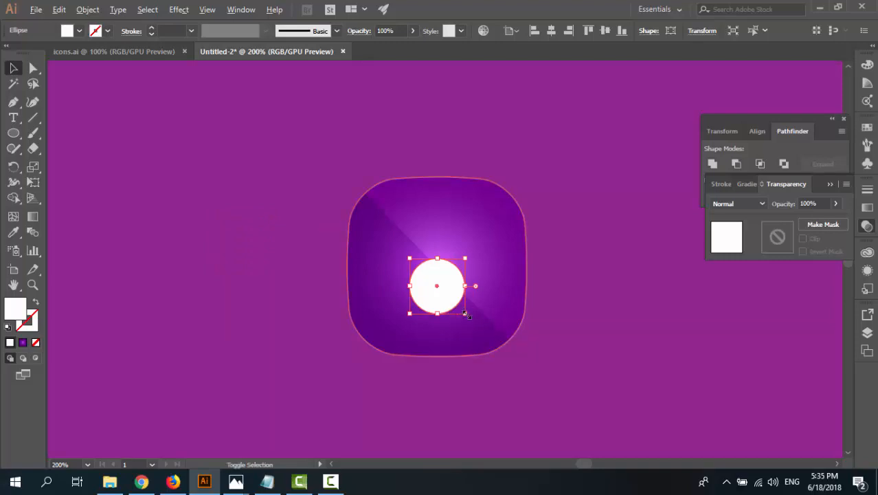
{"action": "left_click_drag", "start_coordinate": [466, 314], "coordinate": [471, 317]}
{"action": "left_click", "coordinate": [563, 330]}
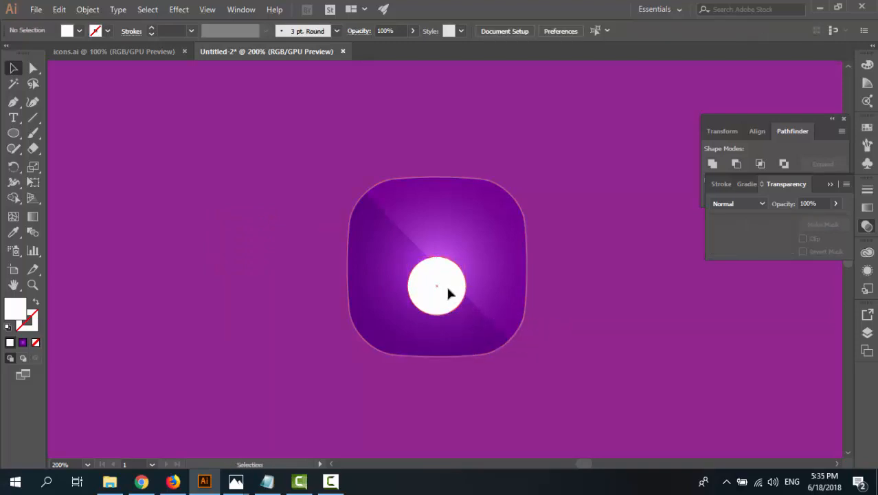
Delete the bottom anchor point of the white circle to leave an upper semicircle
{"action": "left_click", "coordinate": [448, 292]}
{"action": "left_click", "coordinate": [33, 68]}
{"action": "left_click", "coordinate": [176, 188]}
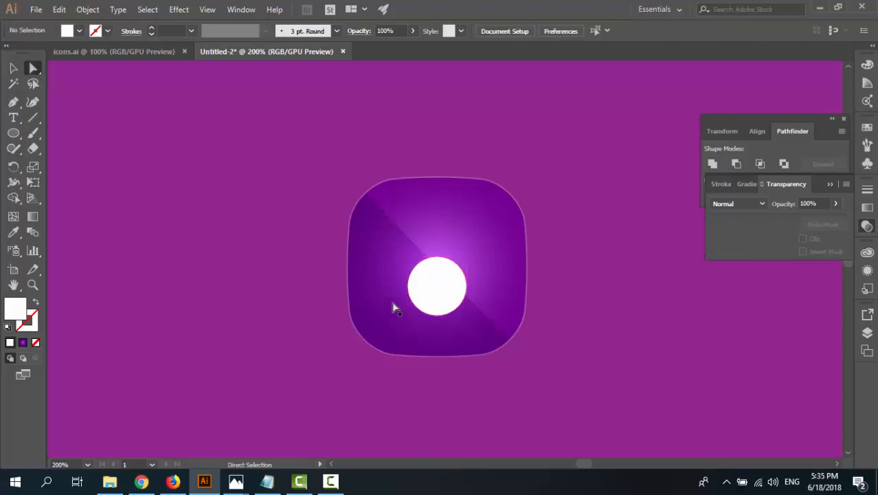
{"action": "left_click", "coordinate": [439, 318]}
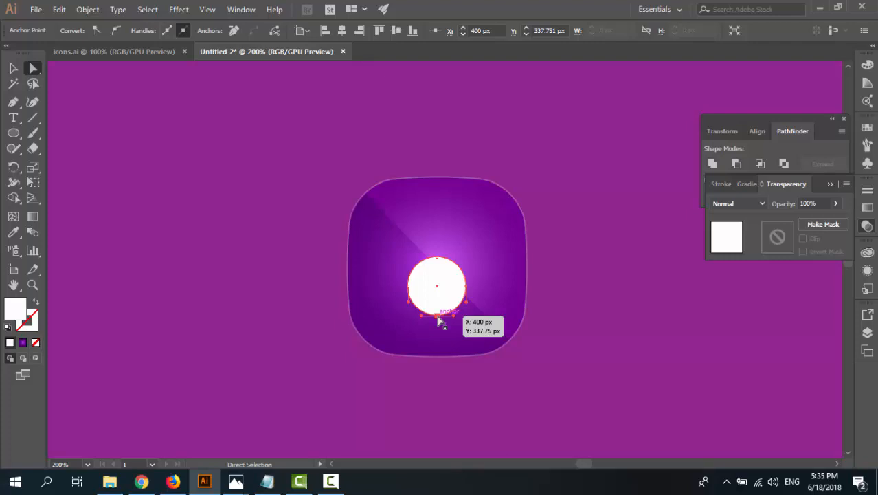
{"action": "key", "text": "Delete"}
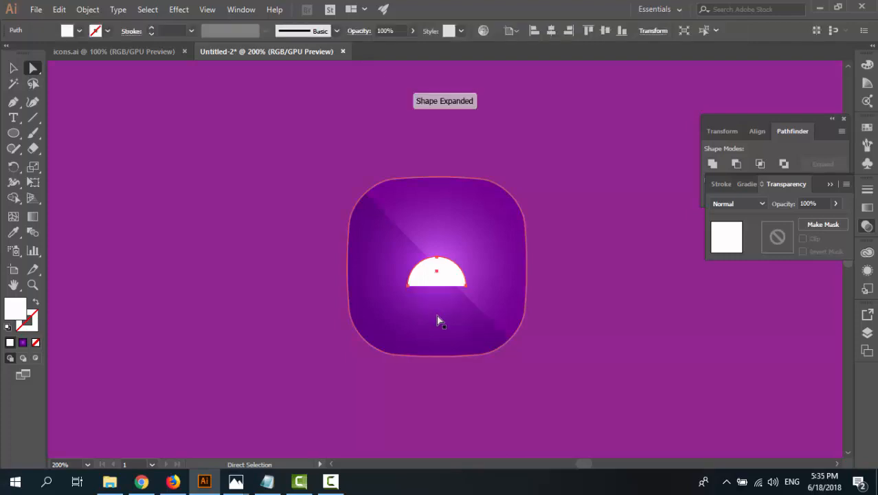
Nudge the white semicircle straight down into the lower half of the rounded square as the figure's body
{"action": "left_click", "coordinate": [17, 68]}
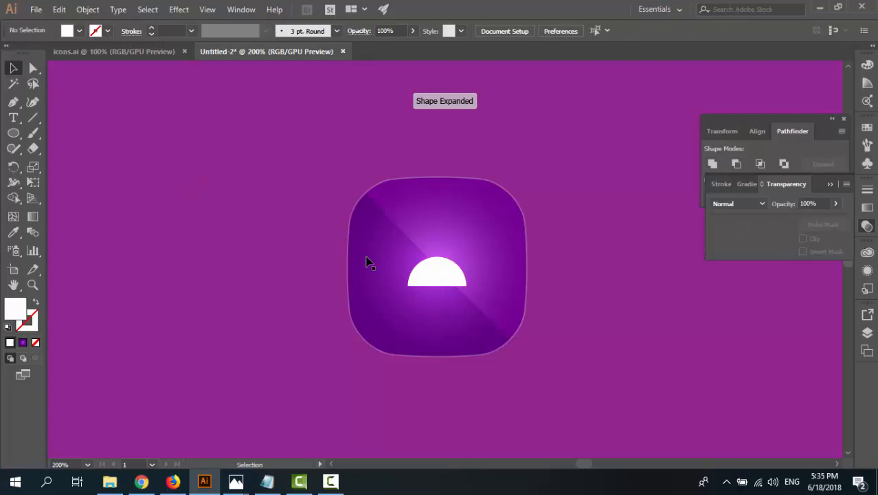
{"action": "left_click", "coordinate": [446, 285]}
{"action": "key", "text": "shift+Down"}
{"action": "key", "text": "shift+Down"}
{"action": "key", "text": "shift+Down"}
{"action": "key", "text": "shift+Down"}
{"action": "key", "text": "shift+Up"}
{"action": "key", "text": "shift+Up"}
{"action": "key", "text": "shift+Up"}
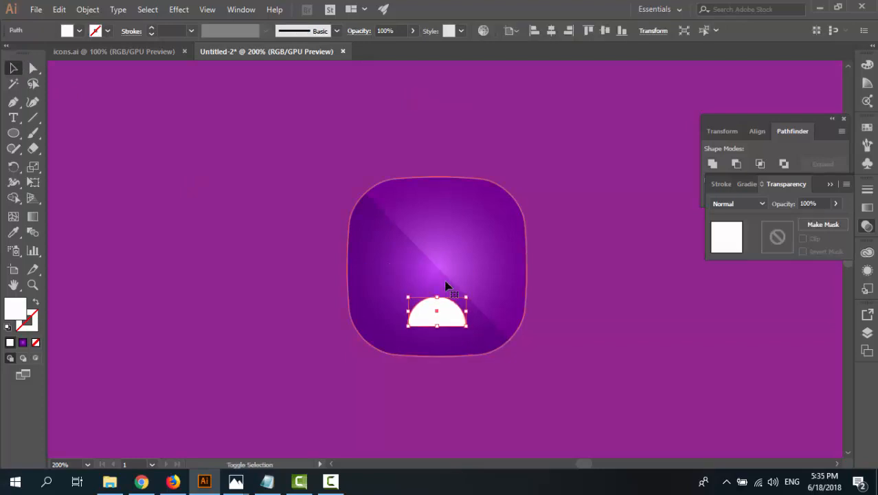
{"action": "key", "text": "shift+Down"}
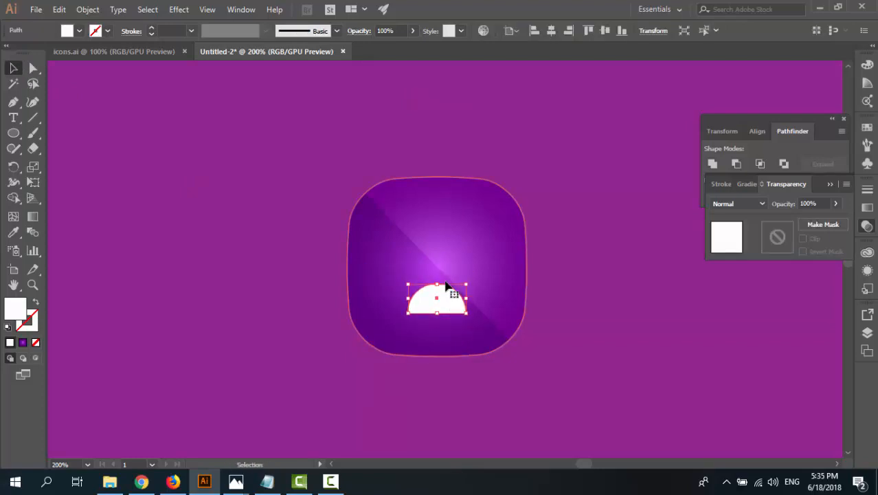
{"action": "key", "text": "Up"}
{"action": "key", "text": "Up"}
{"action": "key", "text": "Up"}
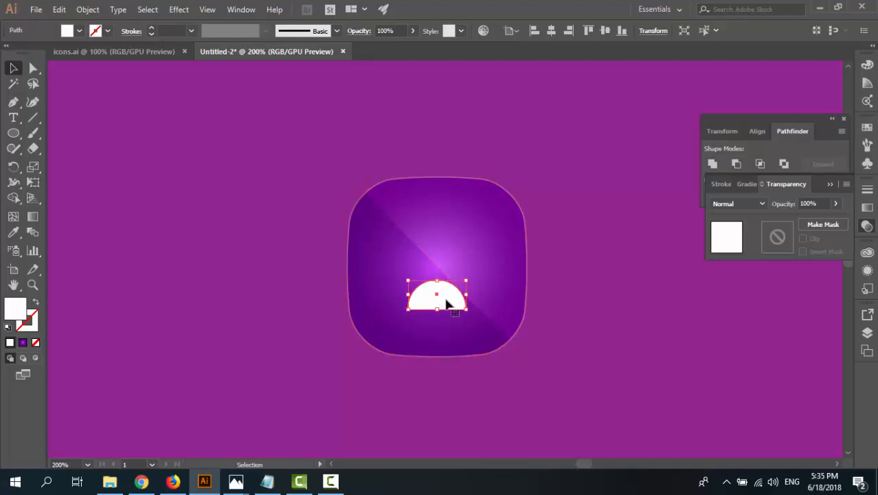
Draw a second 20 x 20 px white circle and centre it over the top of the semicircle as the head
{"action": "key", "text": "l"}
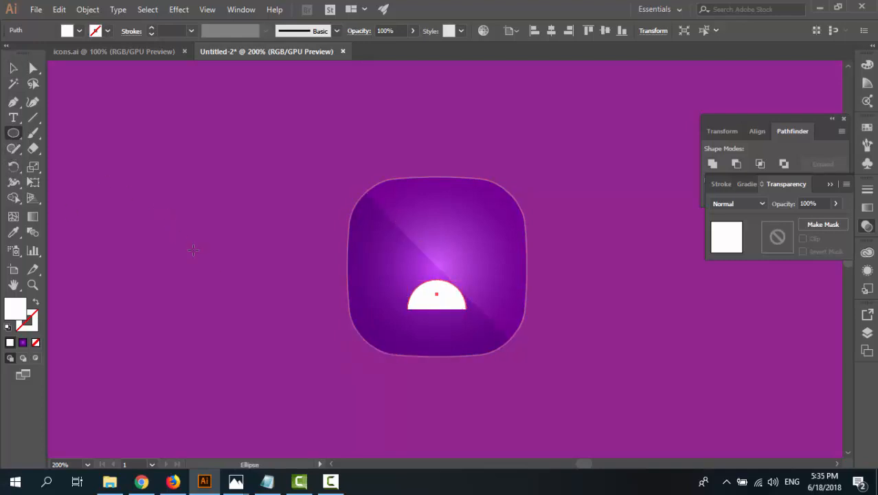
{"action": "left_click", "coordinate": [260, 285]}
{"action": "key", "text": "Return"}
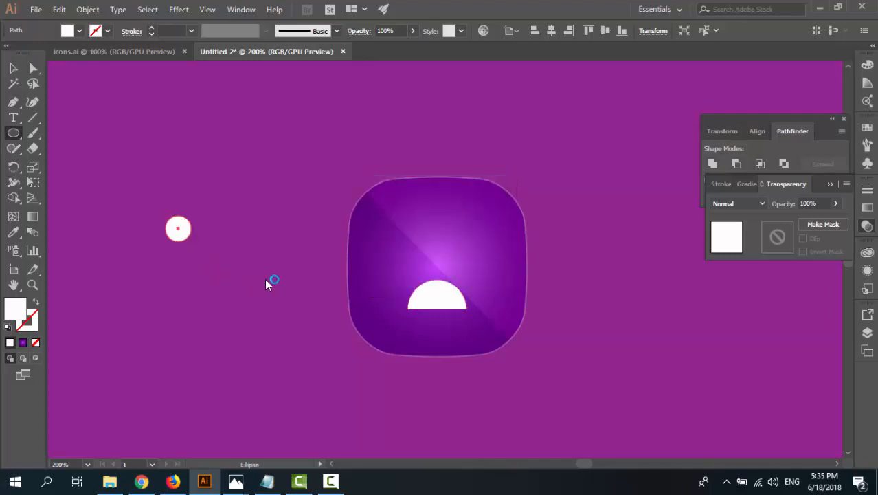
{"action": "key", "text": "v"}
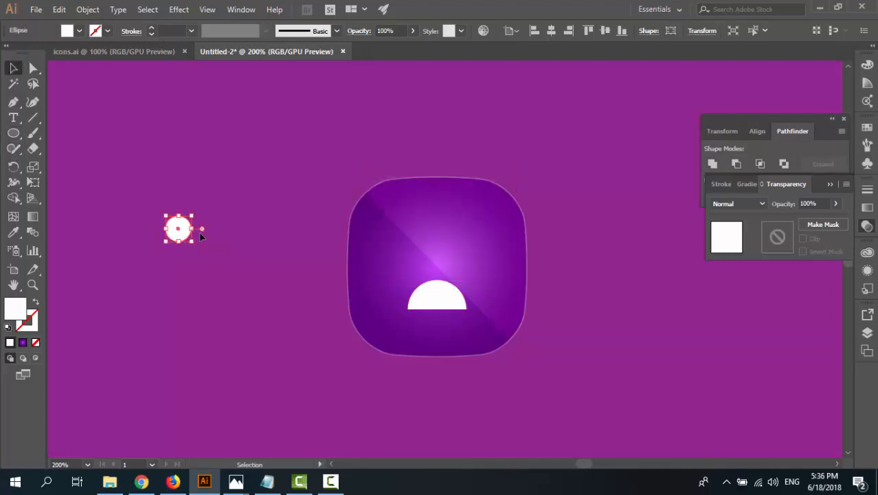
{"action": "left_click_drag", "start_coordinate": [186, 236], "coordinate": [444, 286]}
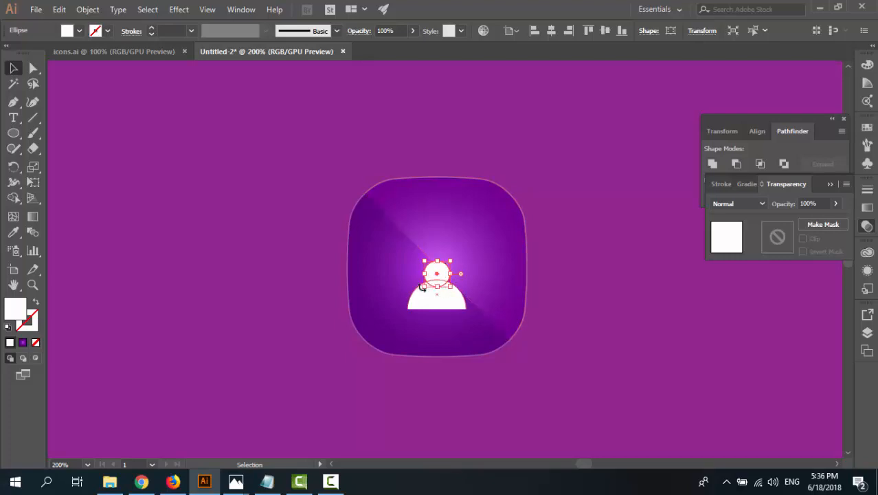
Enlarge the head circle proportionally about its centre and nudge it up so it slightly overlaps the body
{"action": "key", "text": "ctrl+equal"}
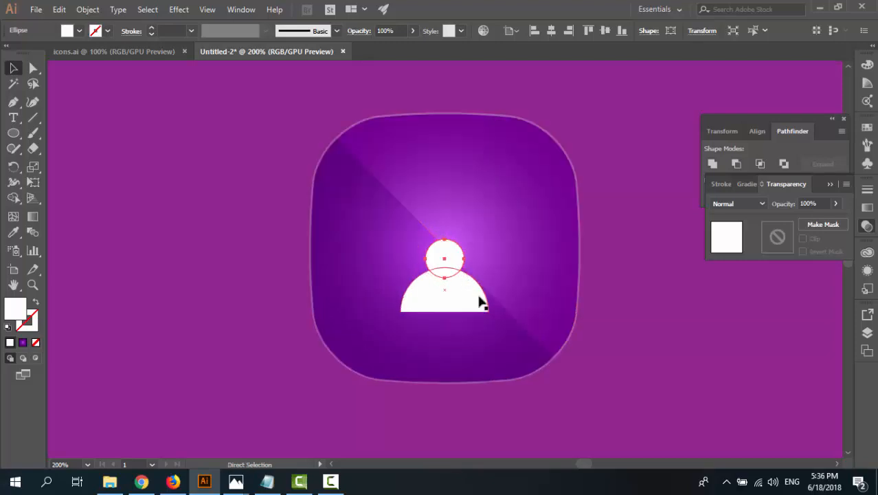
{"action": "key", "text": "ctrl+equal"}
{"action": "key", "text": "v"}
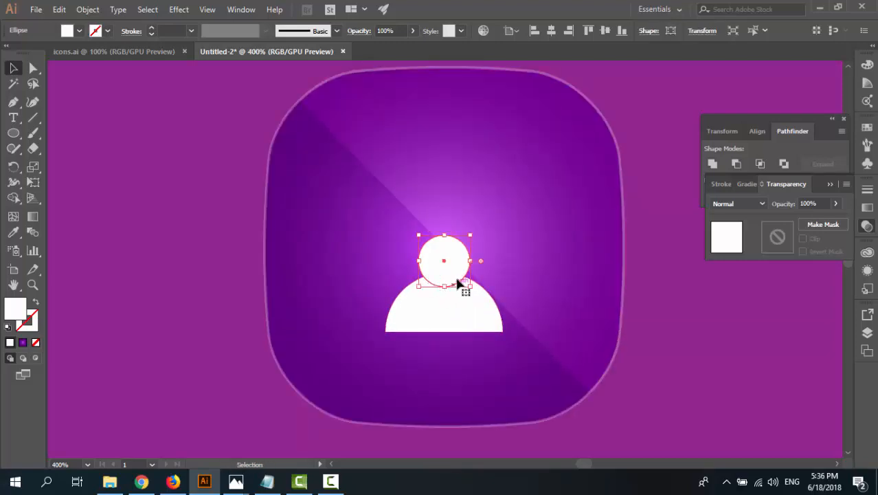
{"action": "left_click", "coordinate": [188, 285]}
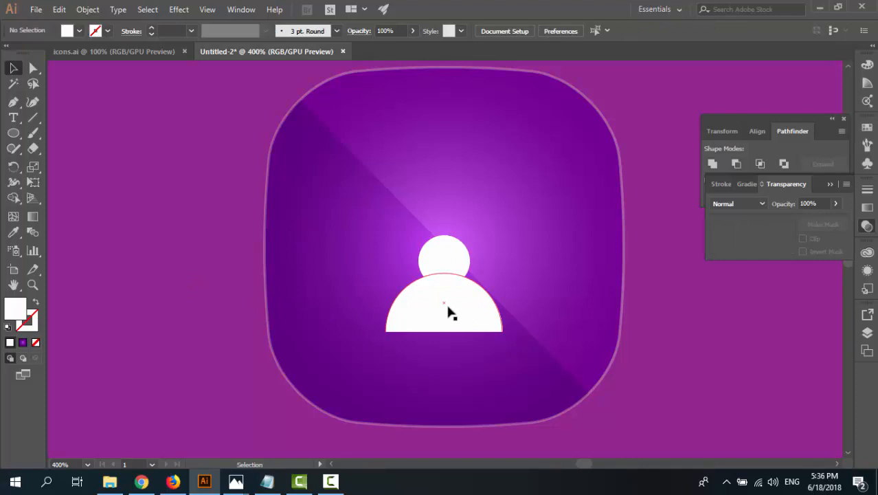
{"action": "left_click", "coordinate": [451, 257]}
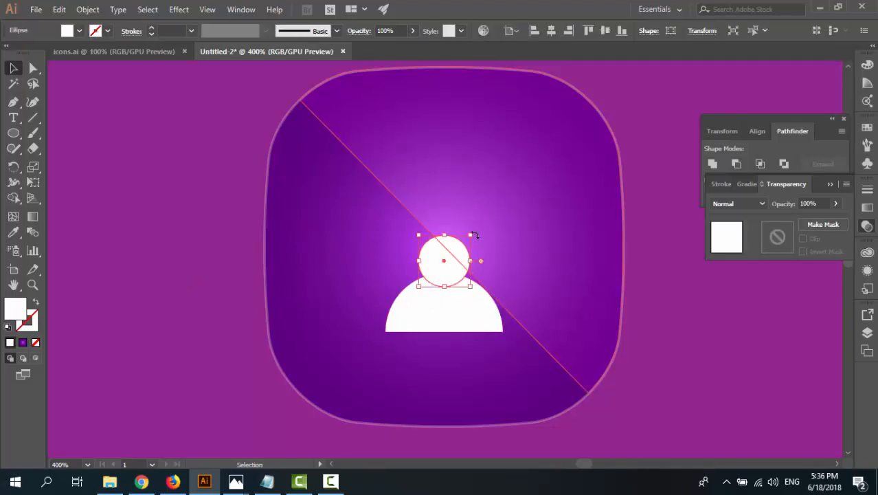
{"action": "left_click_drag", "start_coordinate": [471, 233], "coordinate": [478, 227]}
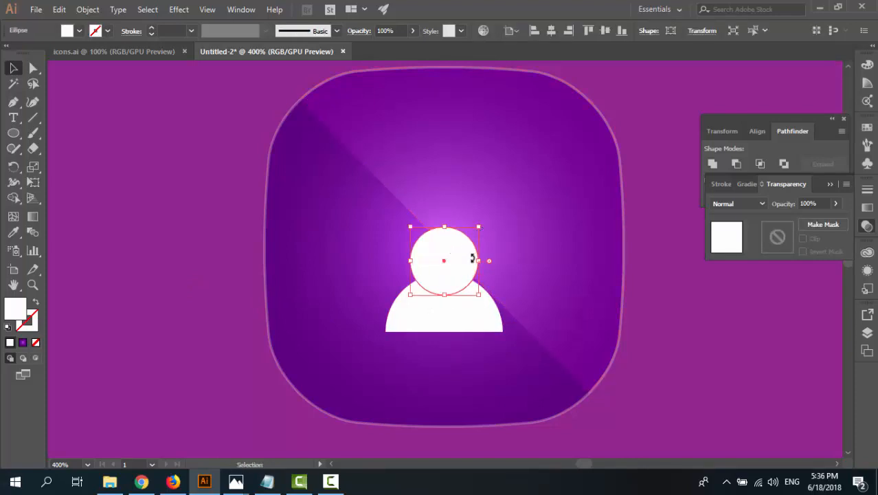
{"action": "key", "text": "Up"}
{"action": "key", "text": "Up"}
{"action": "key", "text": "Up"}
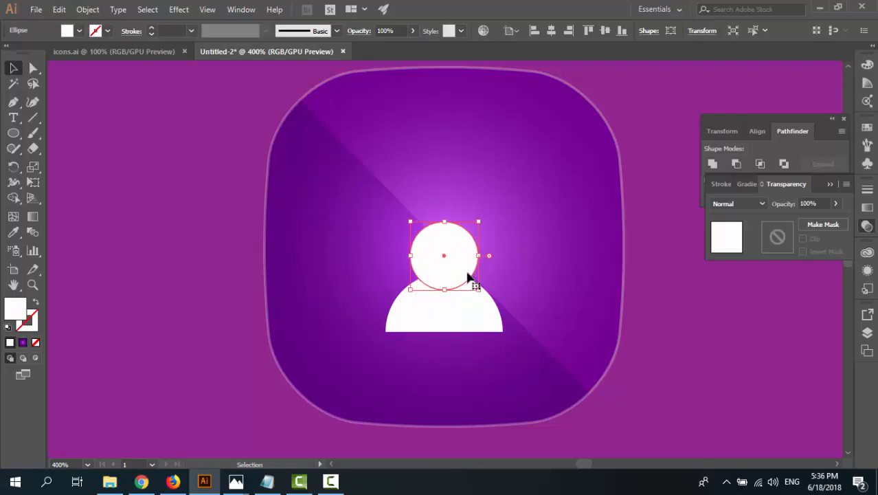
{"action": "key", "text": "Up"}
{"action": "key", "text": "Up"}
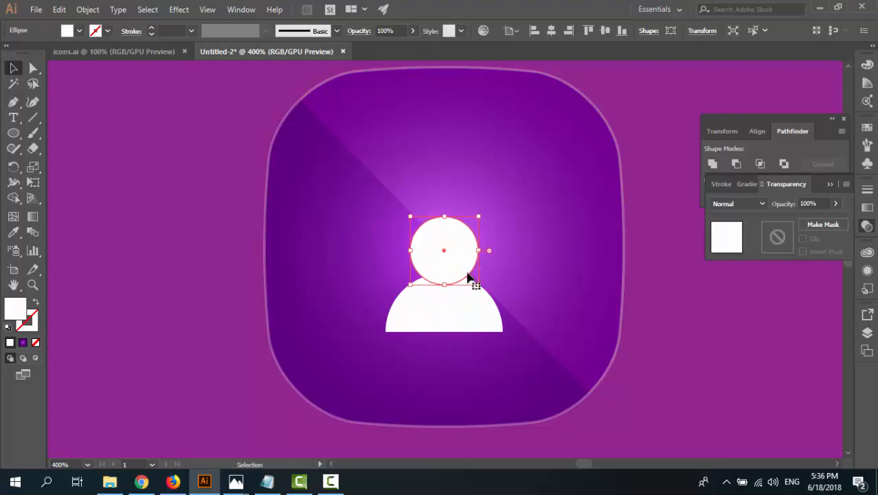
{"action": "left_click", "coordinate": [200, 223]}
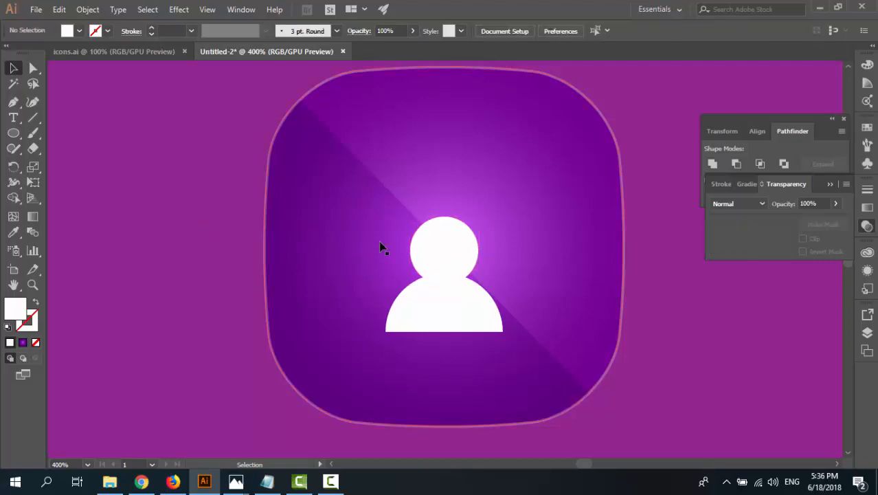
Subtract a copy of the head circle from the semicircular body with Minus Front, keeping the original head in place
{"action": "left_click", "coordinate": [427, 257]}
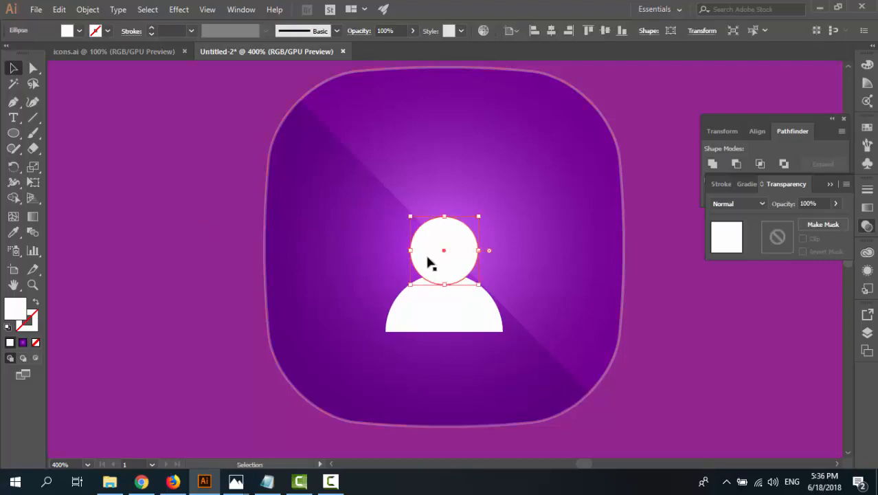
{"action": "left_click", "coordinate": [458, 298], "text": "shift"}
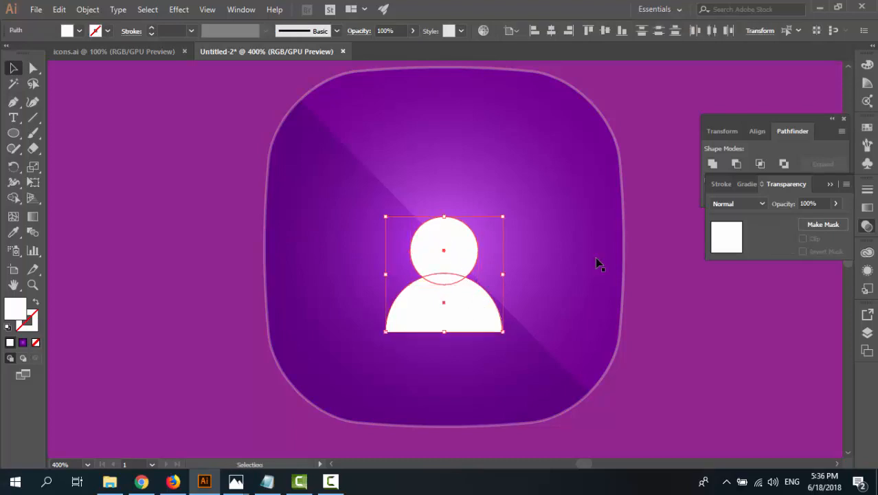
{"action": "left_click", "coordinate": [611, 389]}
{"action": "left_click", "coordinate": [470, 313]}
{"action": "left_click", "coordinate": [451, 250], "text": "shift"}
{"action": "left_click", "coordinate": [761, 163]}
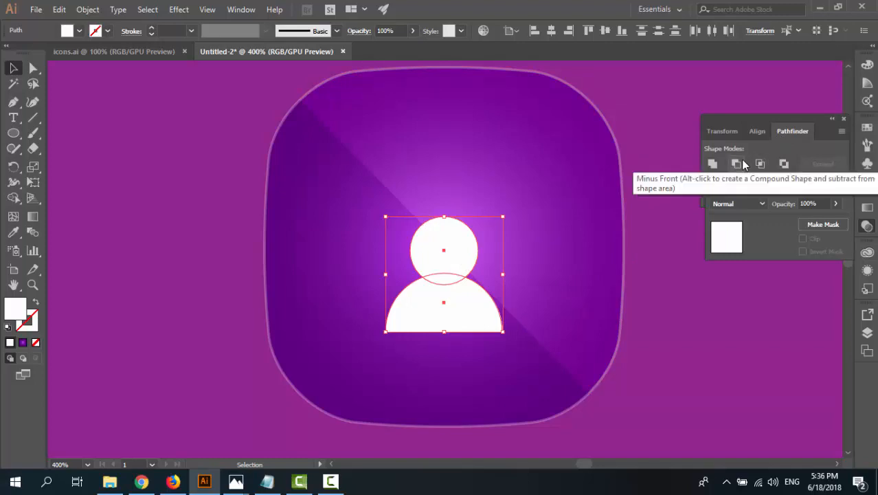
{"action": "left_click", "coordinate": [737, 163]}
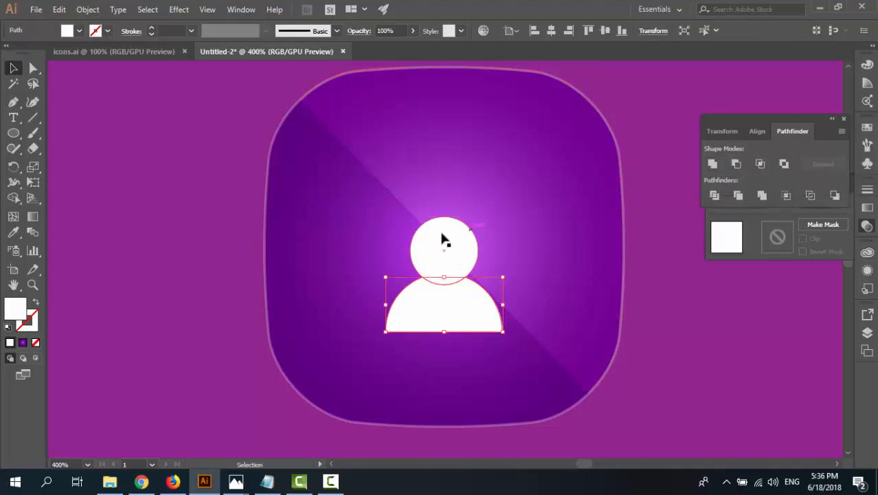
{"action": "left_click", "coordinate": [203, 239]}
Nudge the head circle up to open a narrow curved gap between the head and the body
{"action": "left_click", "coordinate": [443, 266]}
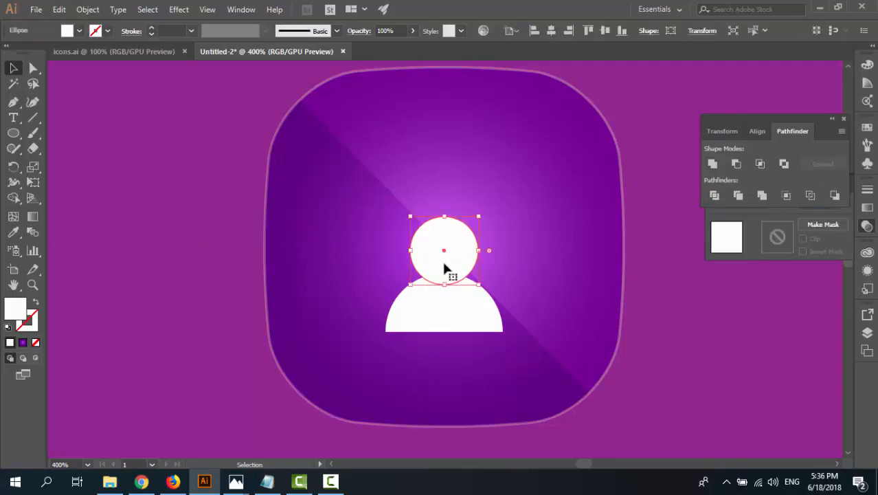
{"action": "key", "text": "Up"}
{"action": "key", "text": "Up"}
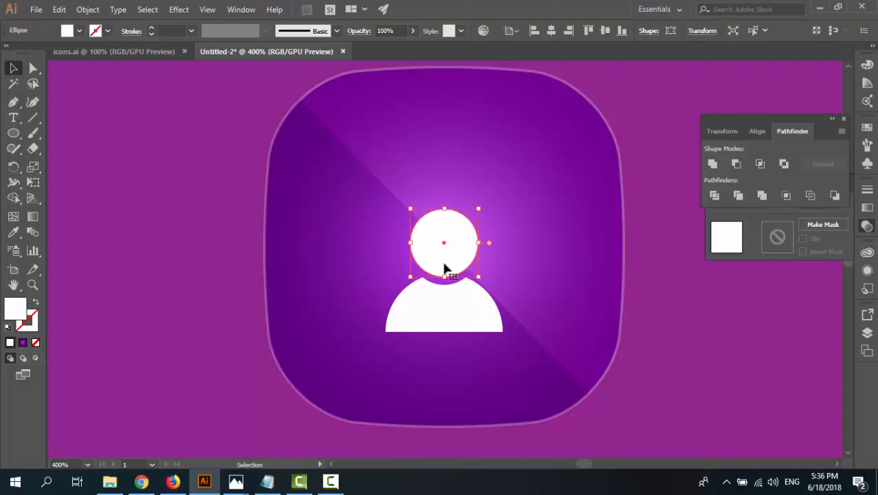
{"action": "left_click", "coordinate": [160, 295]}
{"action": "key", "text": "ctrl+minus"}
{"action": "key", "text": "ctrl+minus"}
{"action": "key", "text": "ctrl+minus"}
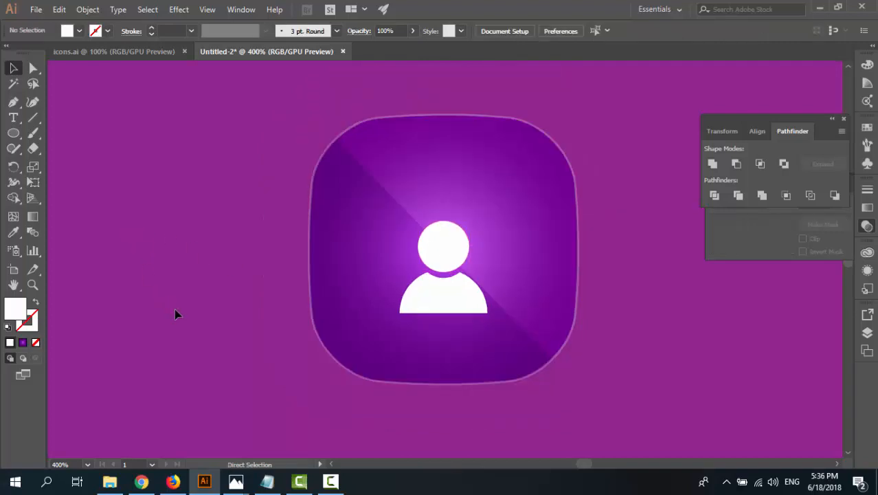
Group the head and body of the person symbol and nudge the group up slightly
{"action": "key", "text": "ctrl+plus"}
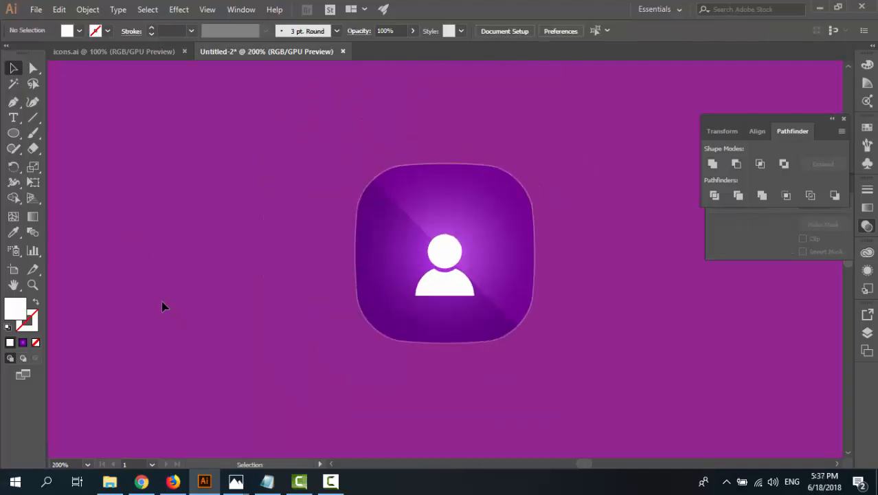
{"action": "left_click", "coordinate": [442, 286]}
{"action": "left_click", "coordinate": [448, 251], "text": "shift"}
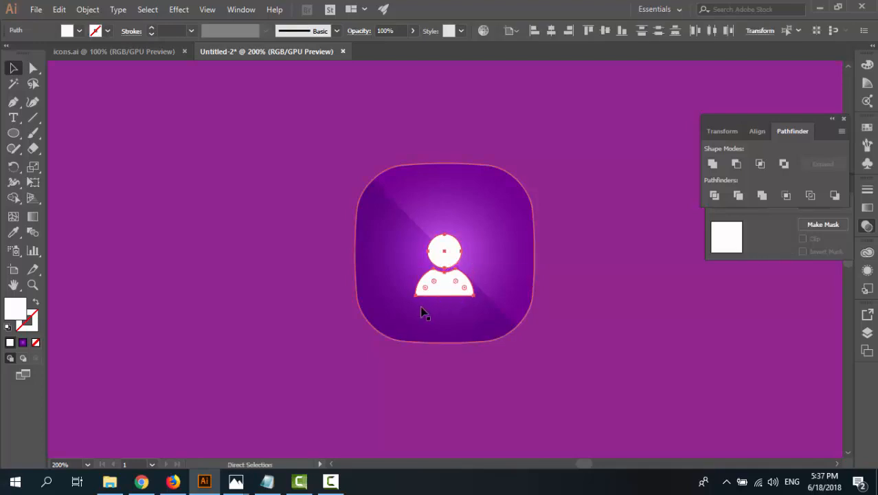
{"action": "key", "text": "ctrl+g"}
{"action": "key", "text": "v"}
{"action": "key", "text": "Up"}
{"action": "key", "text": "Up"}
{"action": "key", "text": "Up"}
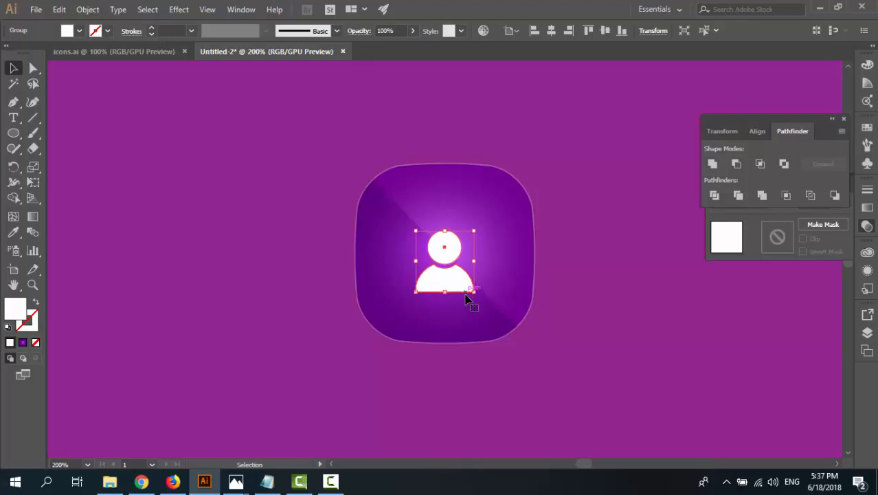
{"action": "left_click", "coordinate": [249, 245]}
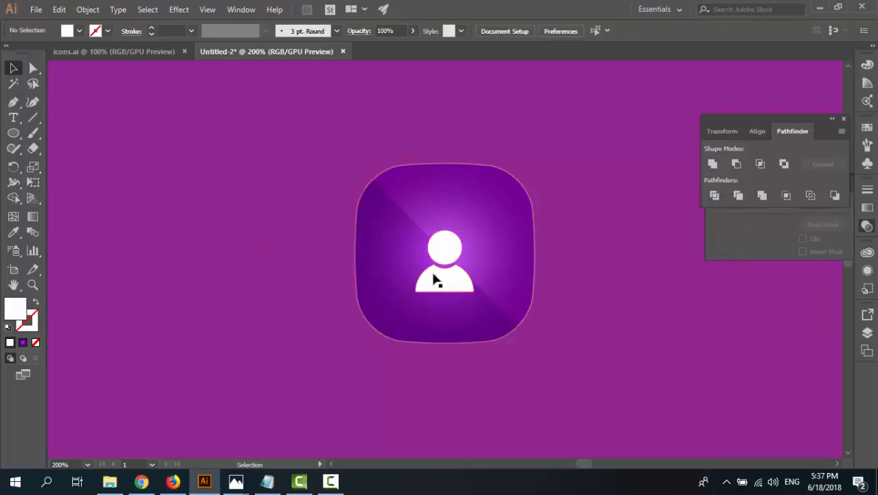
Centre the person group horizontally and vertically on the rounded base, using the base as the key object
{"action": "left_click", "coordinate": [436, 279]}
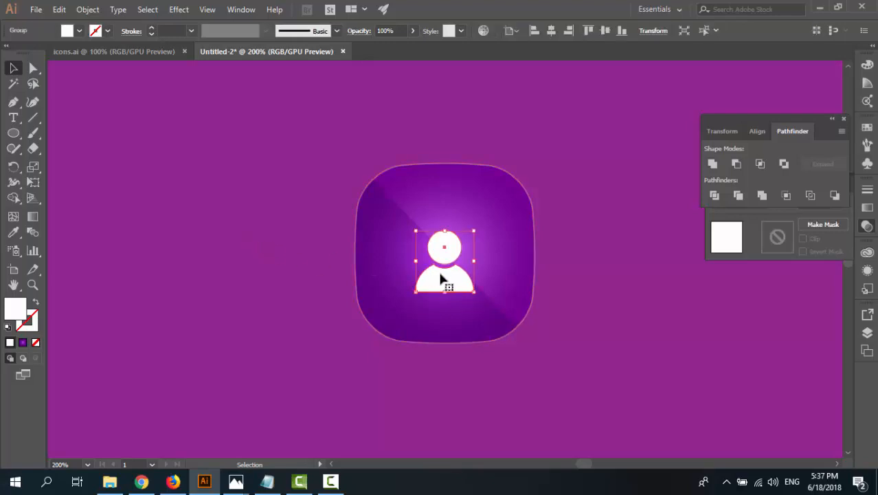
{"action": "left_click", "coordinate": [316, 258]}
{"action": "left_click", "coordinate": [368, 270]}
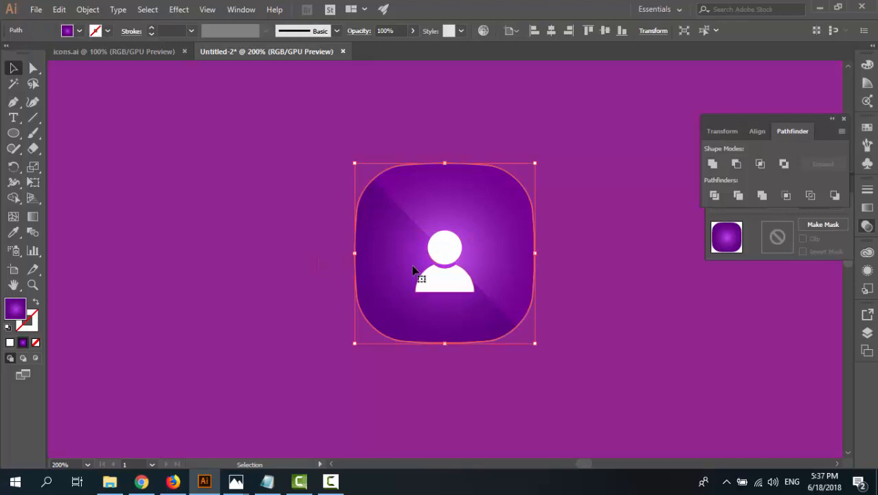
{"action": "left_click", "coordinate": [433, 280], "text": "shift"}
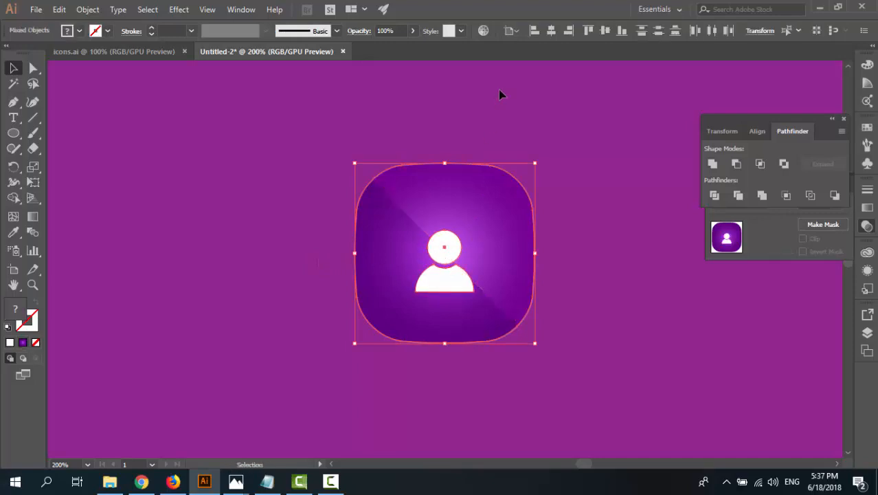
{"action": "left_click", "coordinate": [512, 35]}
{"action": "left_click", "coordinate": [525, 61]}
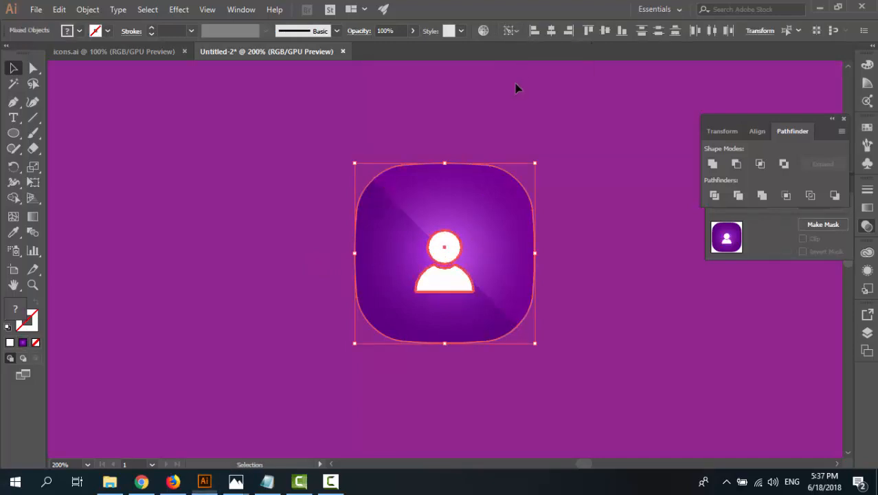
{"action": "left_click", "coordinate": [374, 232]}
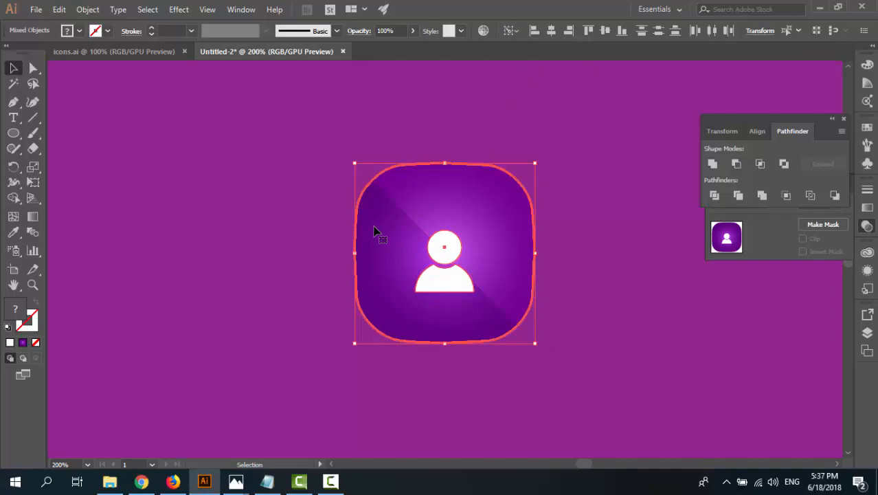
{"action": "left_click", "coordinate": [551, 31]}
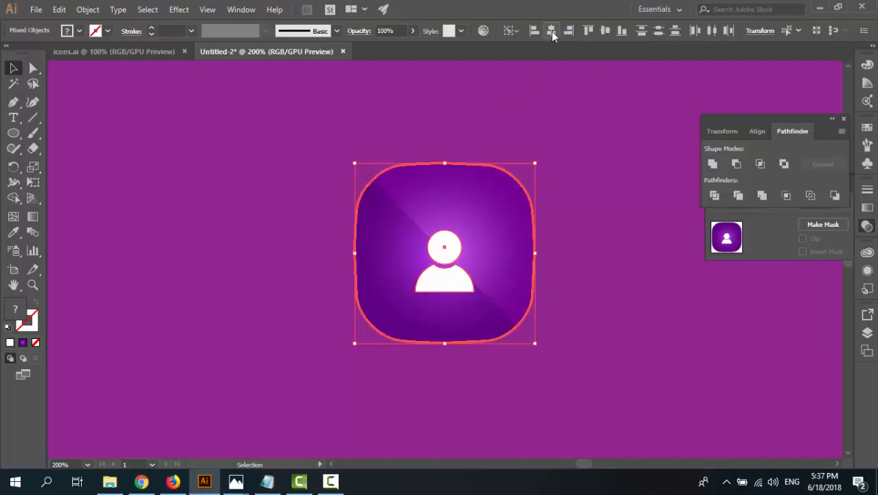
{"action": "left_click", "coordinate": [604, 32]}
{"action": "left_click", "coordinate": [561, 229]}
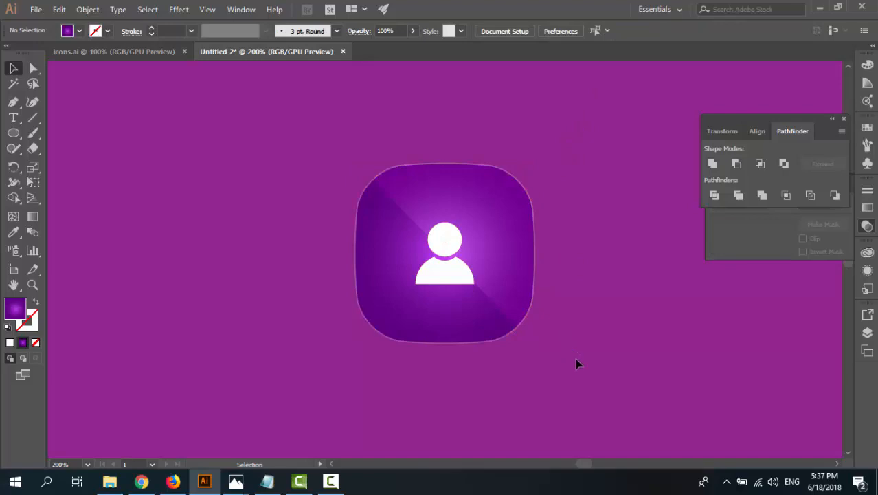
{"action": "key", "text": "ctrl+minus"}
{"action": "key", "text": "ctrl+minus"}
{"action": "key", "text": "ctrl+plus"}
{"action": "key", "text": "ctrl+plus"}
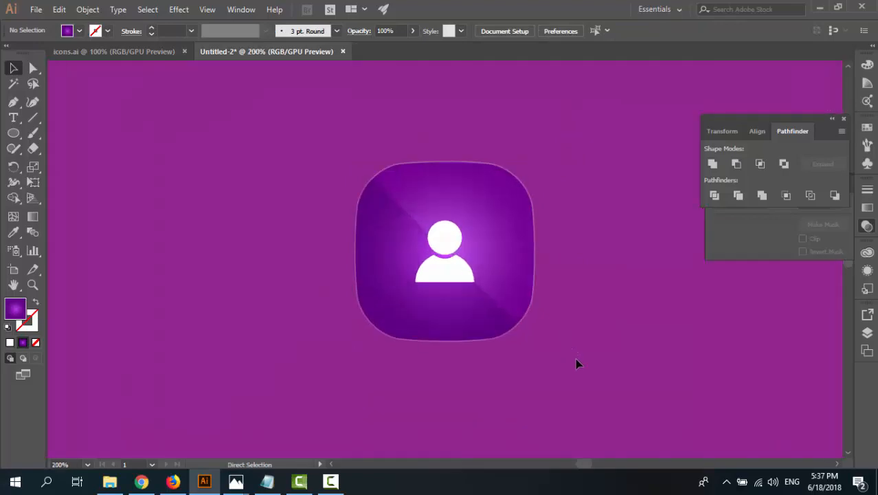
{"action": "key", "text": "space"}
{"action": "left_click_drag", "start_coordinate": [571, 369], "coordinate": [551, 376]}
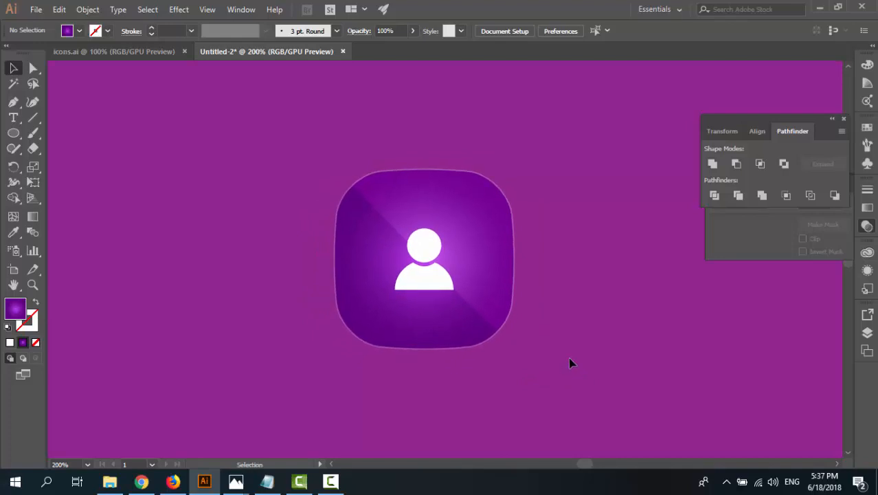
{"action": "left_click", "coordinate": [421, 281]}
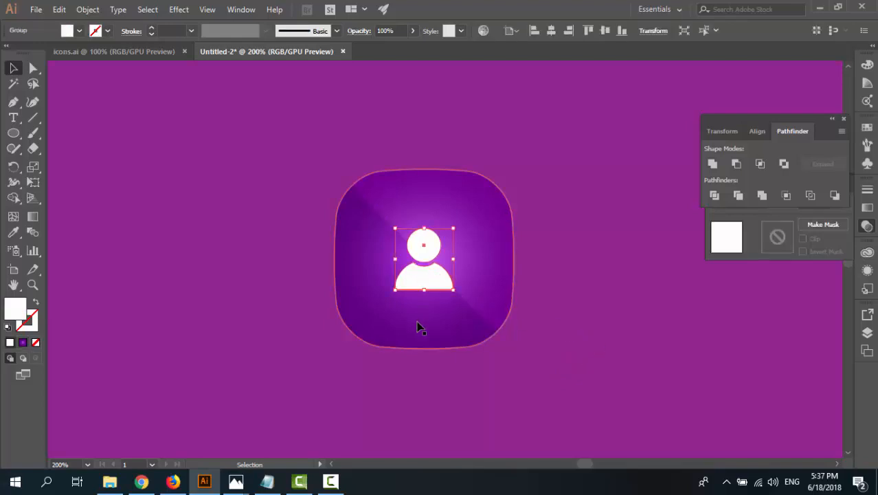
{"action": "left_click", "coordinate": [419, 331]}
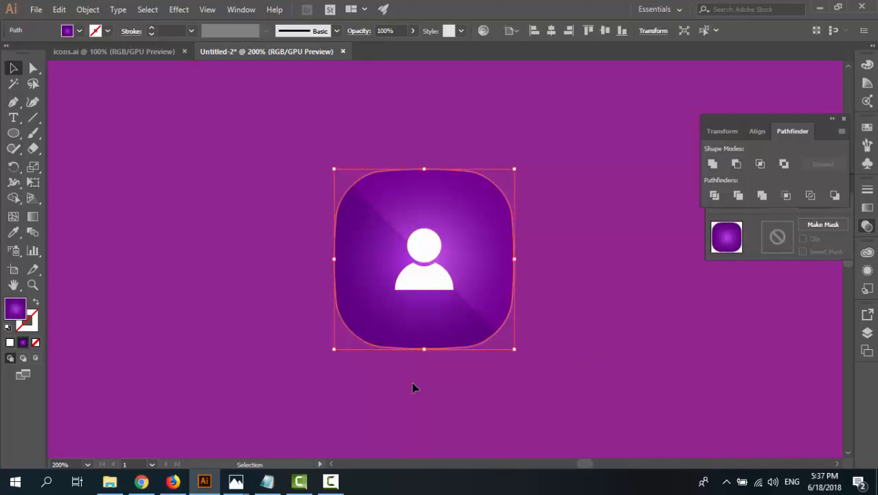
{"action": "left_click", "coordinate": [441, 364]}
{"action": "left_click", "coordinate": [431, 327]}
{"action": "left_click", "coordinate": [443, 384]}
Apply a Normal-mode drop shadow to the rounded base with 16% opacity, 4 px X offset, 5 px Y offset and 2 px blur
{"action": "left_click", "coordinate": [386, 329]}
{"action": "left_click", "coordinate": [181, 13]}
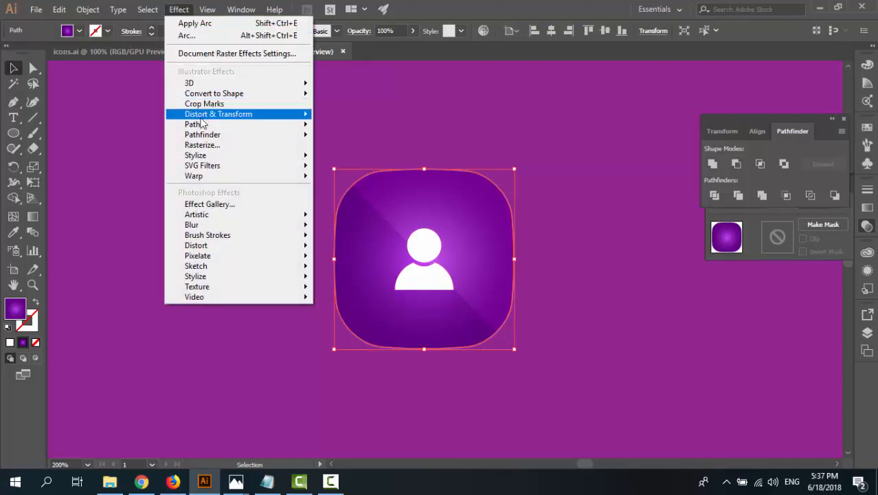
{"action": "mouse_move", "coordinate": [207, 156]}
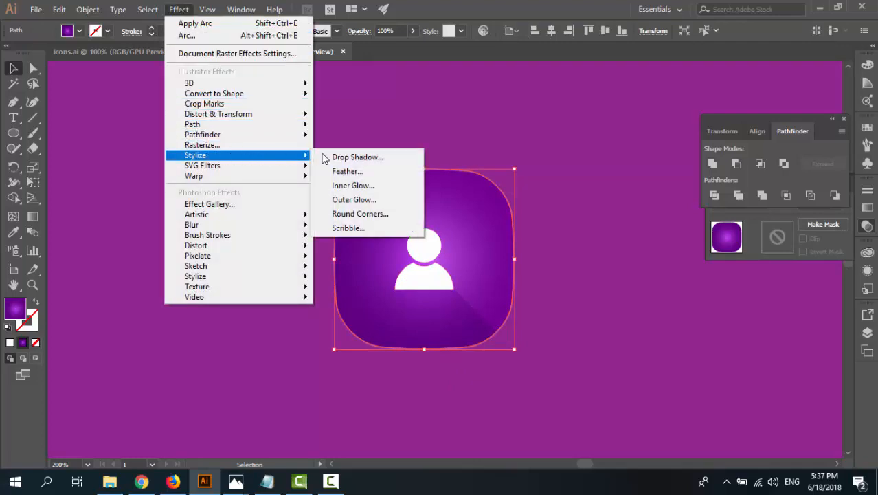
{"action": "left_click", "coordinate": [347, 158]}
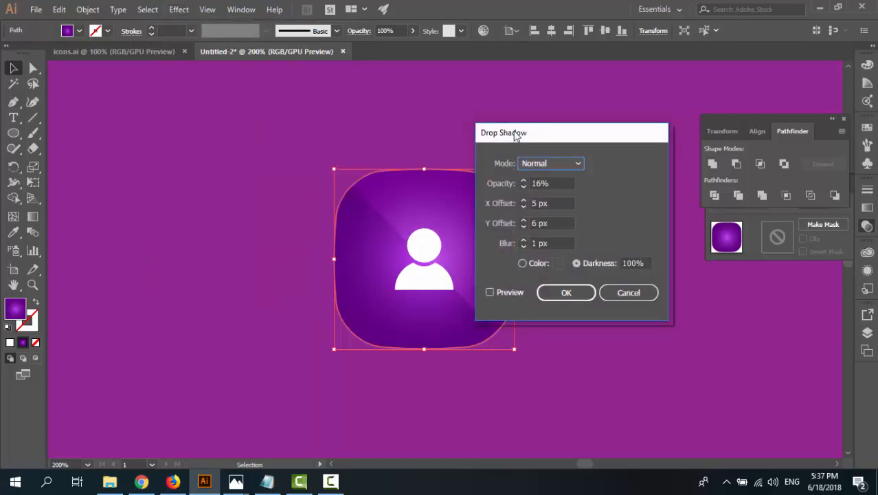
{"action": "left_click_drag", "start_coordinate": [518, 132], "coordinate": [613, 128]}
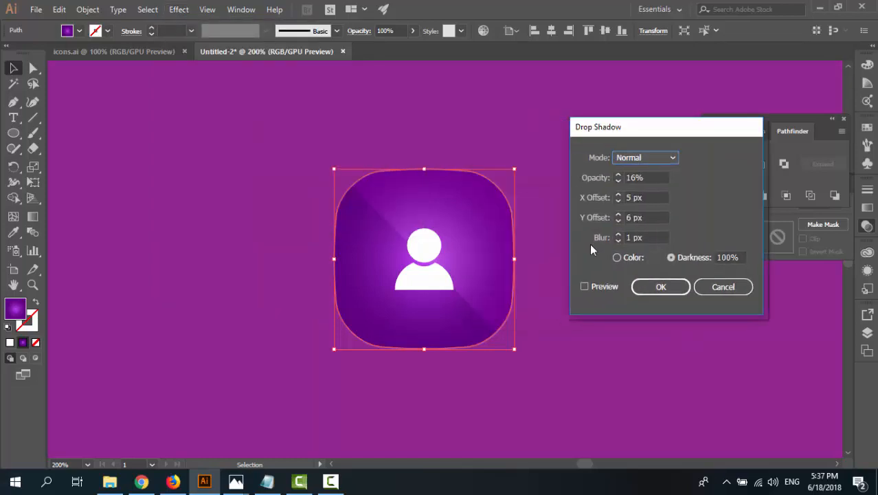
{"action": "left_click", "coordinate": [585, 286]}
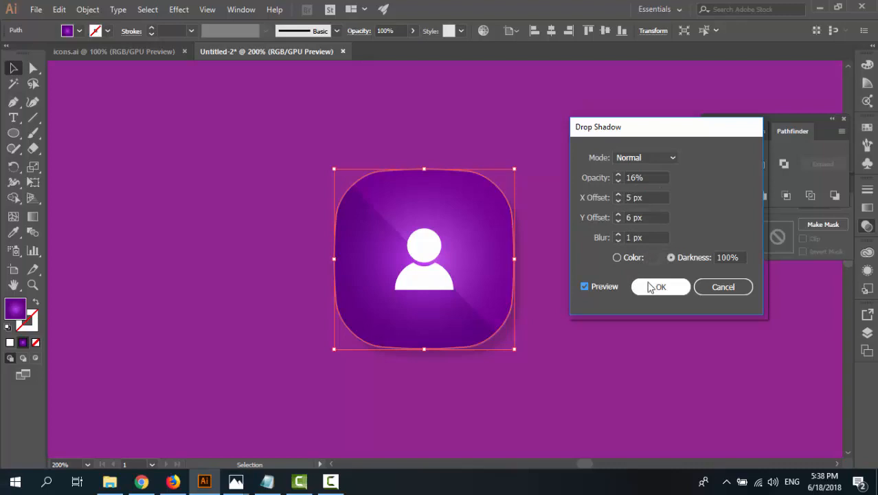
{"action": "left_click", "coordinate": [618, 201]}
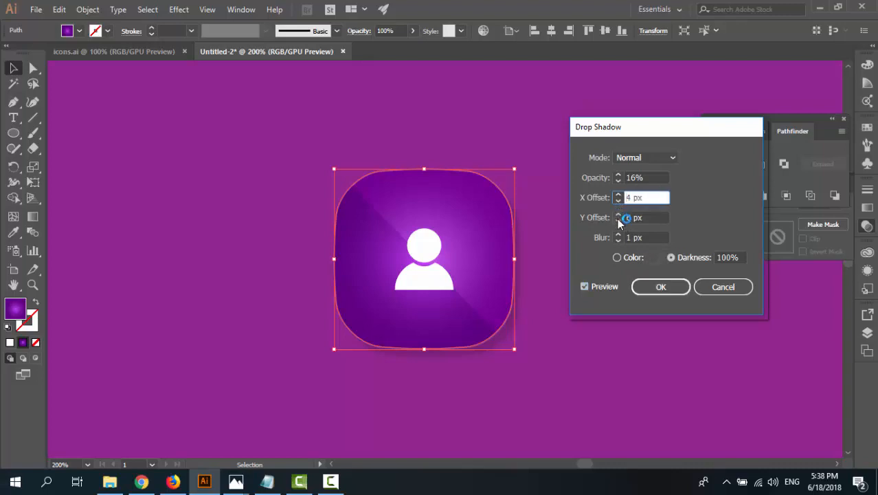
{"action": "left_click", "coordinate": [618, 220]}
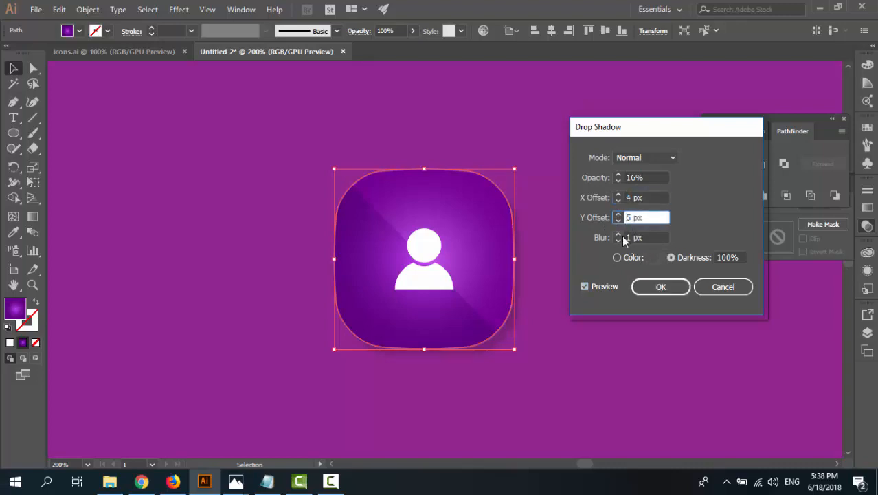
{"action": "left_click", "coordinate": [618, 234]}
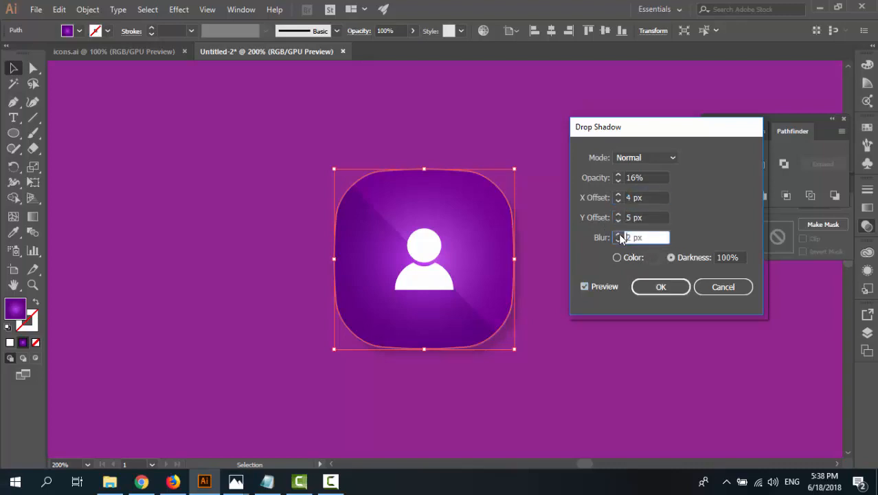
{"action": "left_click", "coordinate": [652, 287]}
{"action": "left_click", "coordinate": [554, 324]}
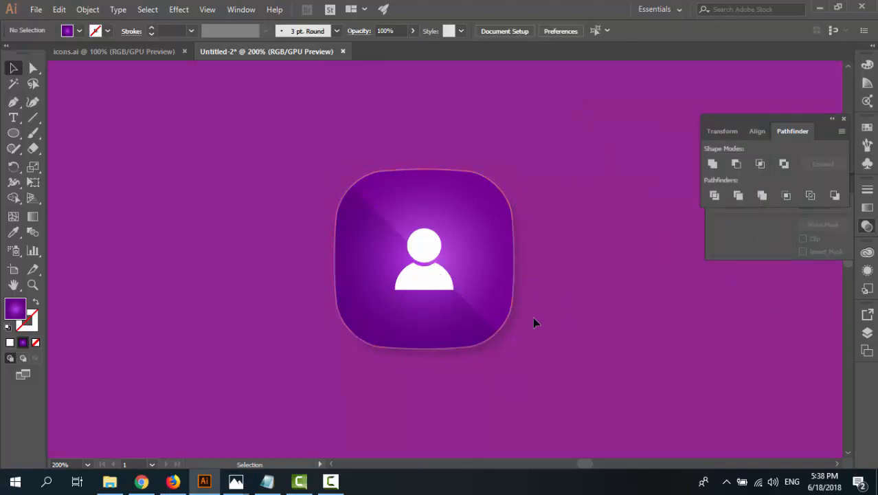
Set up a previewed drop shadow for the person group with 4 px X offset, 3 px Y offset and 1 px blur
{"action": "left_click", "coordinate": [426, 283]}
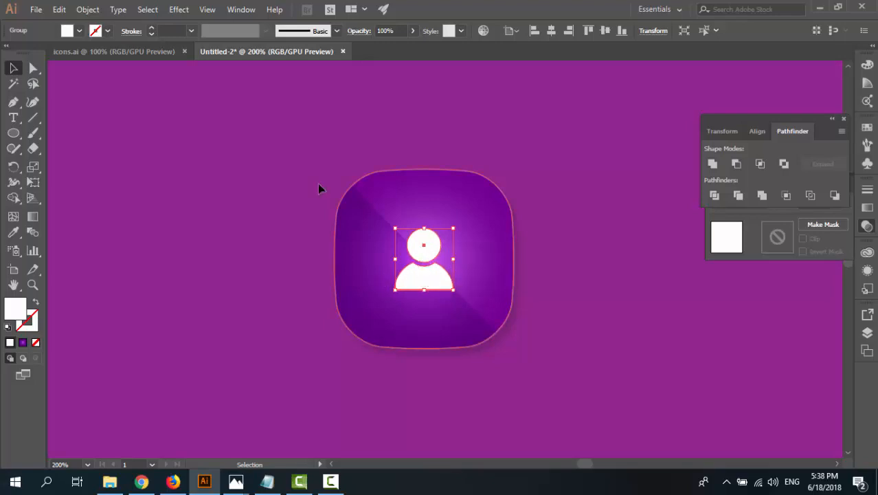
{"action": "left_click", "coordinate": [180, 9]}
{"action": "mouse_move", "coordinate": [302, 155]}
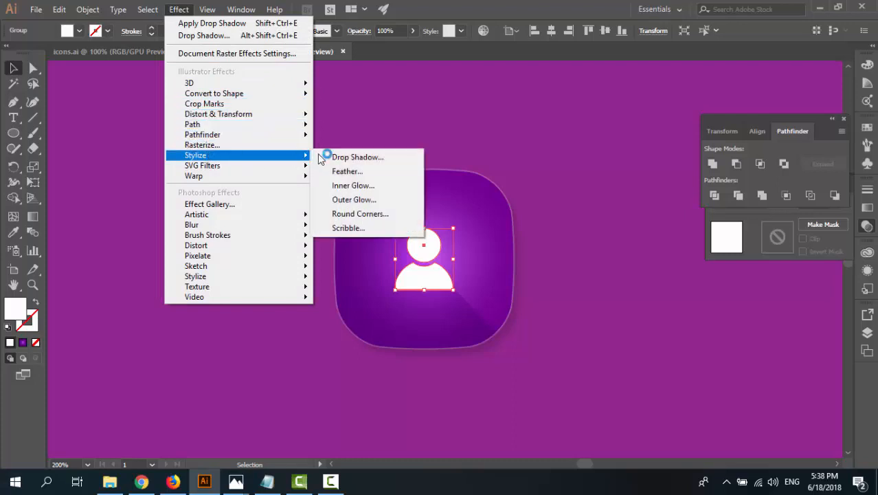
{"action": "left_click", "coordinate": [330, 155]}
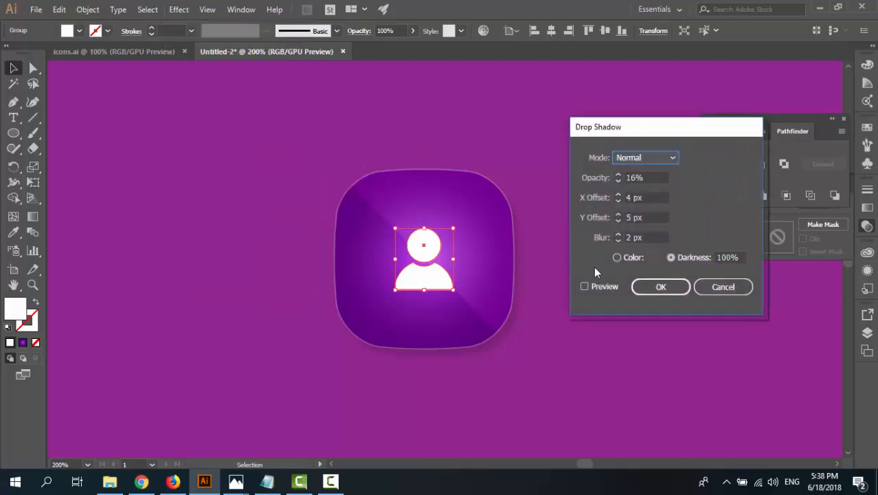
{"action": "left_click", "coordinate": [588, 286]}
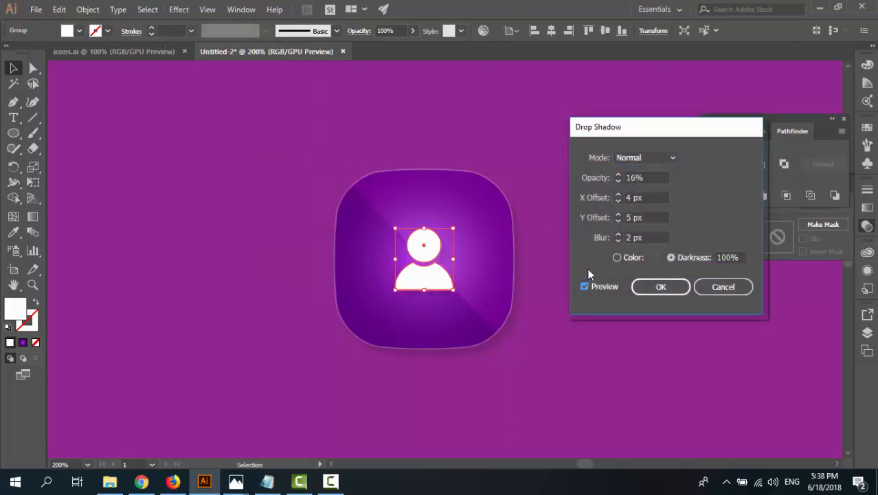
{"action": "left_click", "coordinate": [619, 240]}
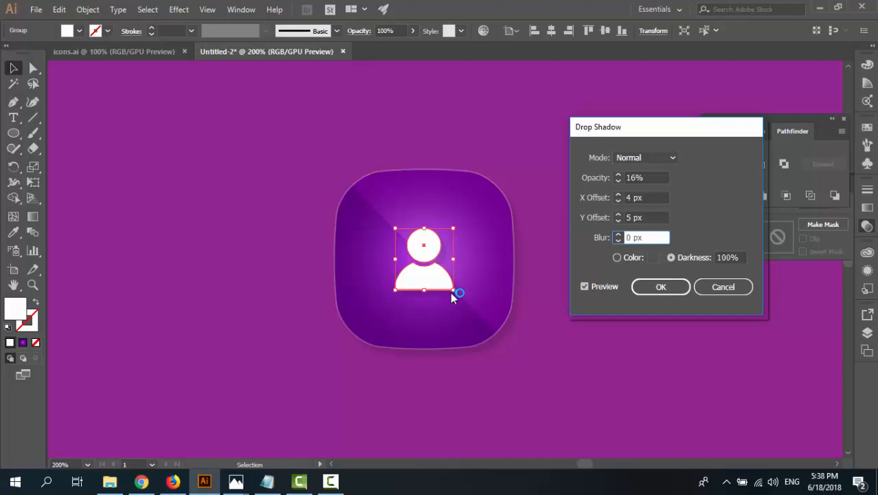
{"action": "left_click", "coordinate": [619, 200]}
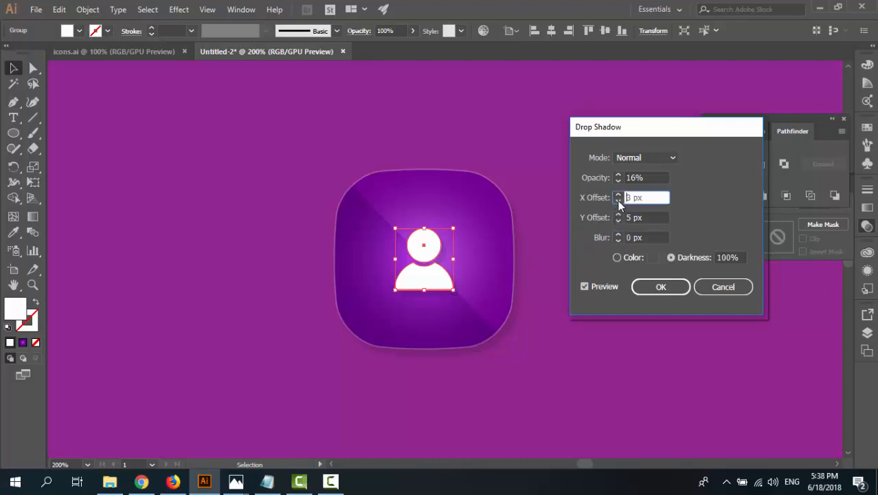
{"action": "left_click", "coordinate": [618, 195]}
{"action": "left_click", "coordinate": [619, 220]}
{"action": "left_click", "coordinate": [618, 220]}
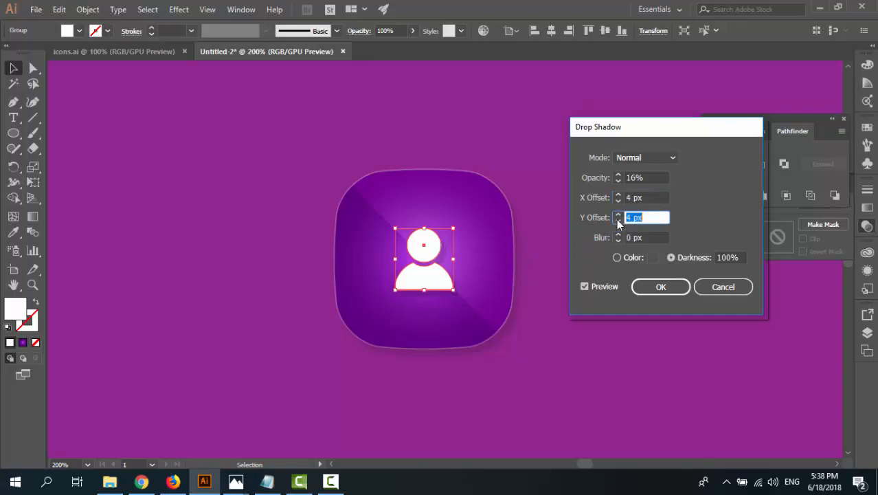
{"action": "left_click", "coordinate": [619, 220]}
{"action": "left_click", "coordinate": [618, 213]}
{"action": "left_click", "coordinate": [620, 234]}
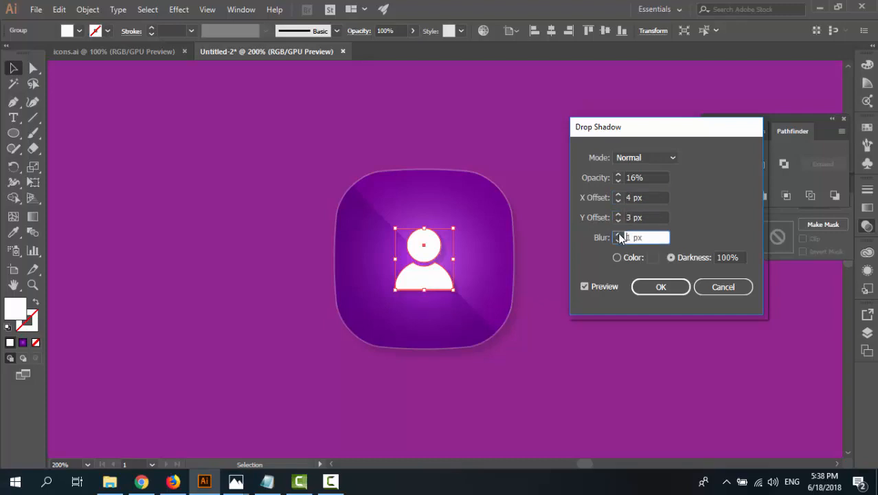
Lower the person group's shadow opacity to 9% and apply the drop shadow
{"action": "left_click", "coordinate": [619, 181]}
{"action": "left_click", "coordinate": [619, 181]}
{"action": "left_click", "coordinate": [619, 182]}
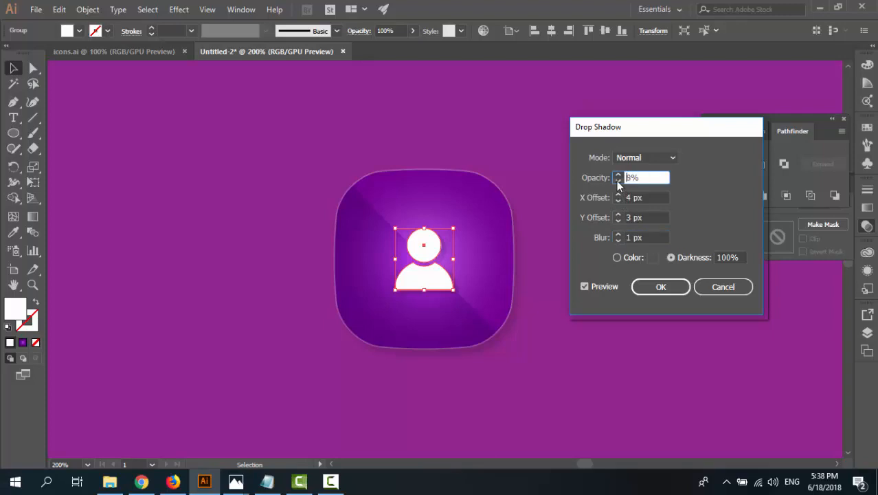
{"action": "left_click", "coordinate": [618, 174]}
{"action": "left_click", "coordinate": [618, 175]}
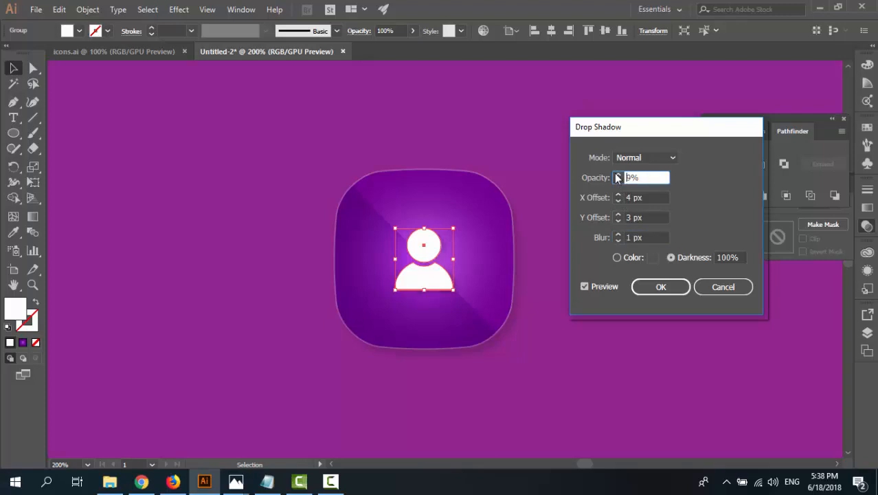
{"action": "left_click", "coordinate": [647, 282]}
{"action": "left_click", "coordinate": [554, 308]}
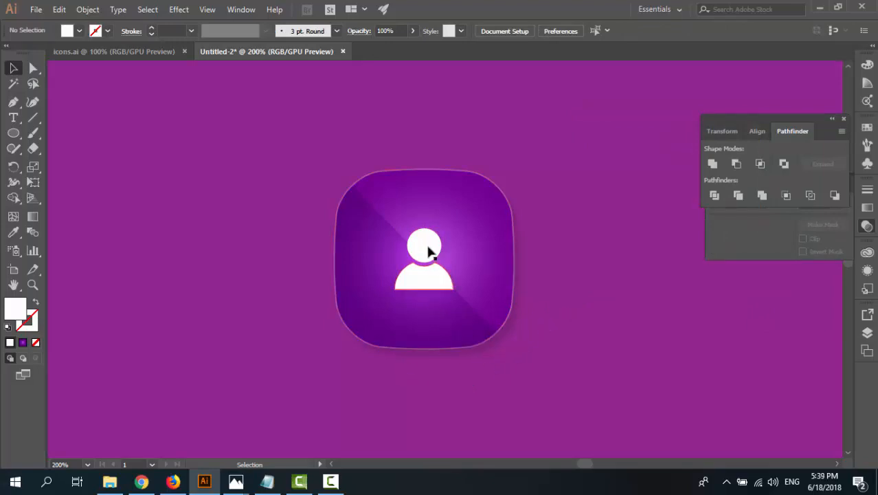
Examine the icon and its drop shadows against the whole artboard and at closer zoom levels
{"action": "key", "text": "ctrl+minus"}
{"action": "key", "text": "ctrl+minus"}
{"action": "key", "text": "ctrl+minus"}
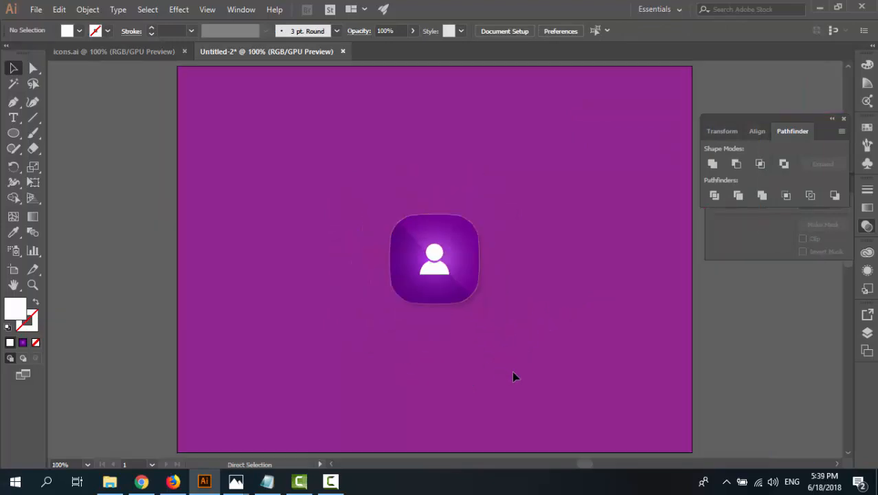
{"action": "key", "text": "ctrl+plus"}
{"action": "key", "text": "ctrl+plus"}
{"action": "key", "text": "ctrl+plus"}
{"action": "key", "text": "ctrl+minus"}
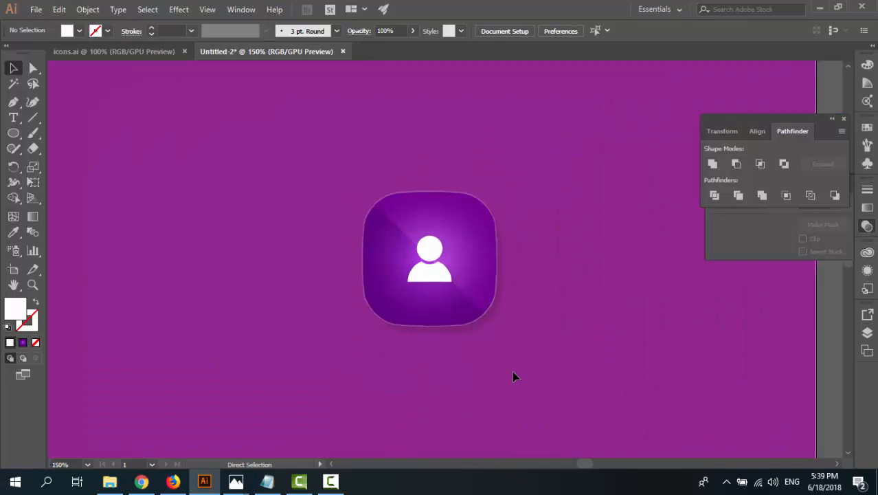
{"action": "key", "text": "ctrl+plus"}
{"action": "key", "text": "ctrl+minus"}
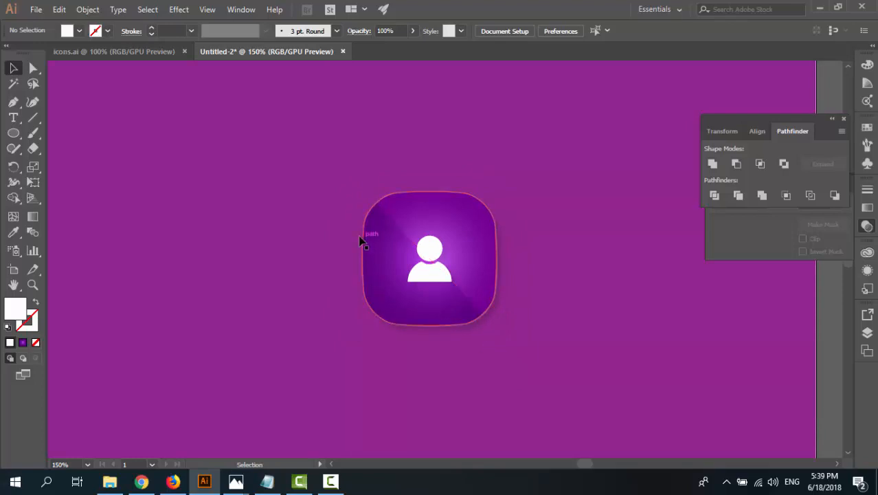
Add the point text "Contact" below the rounded base
{"action": "left_click", "coordinate": [13, 118]}
{"action": "left_click", "coordinate": [405, 367]}
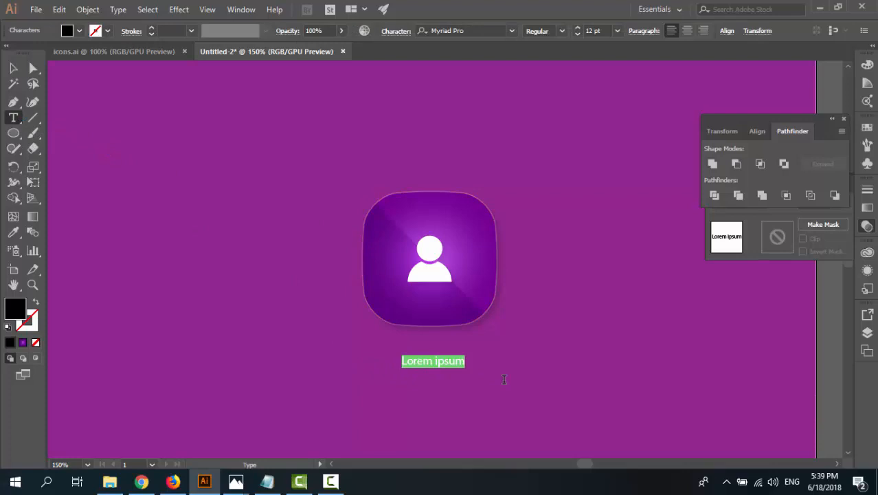
{"action": "type", "text": "Contac"}
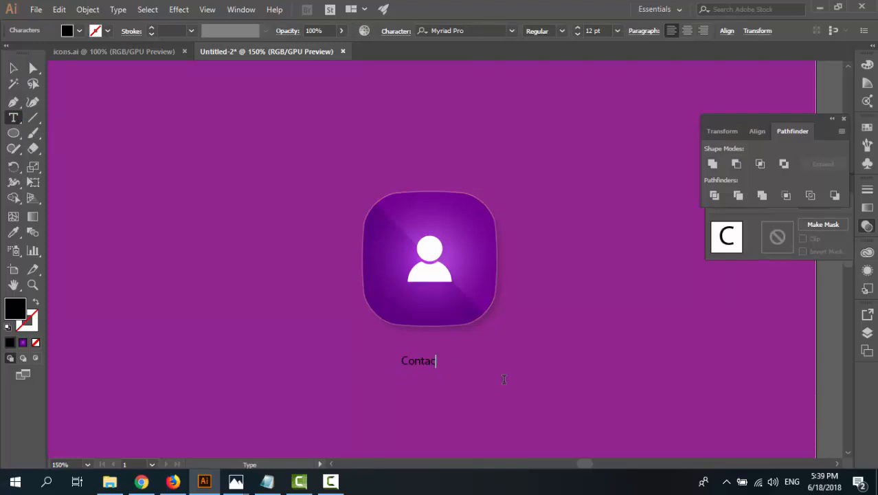
{"action": "type", "text": "t"}
{"action": "left_click", "coordinate": [13, 68]}
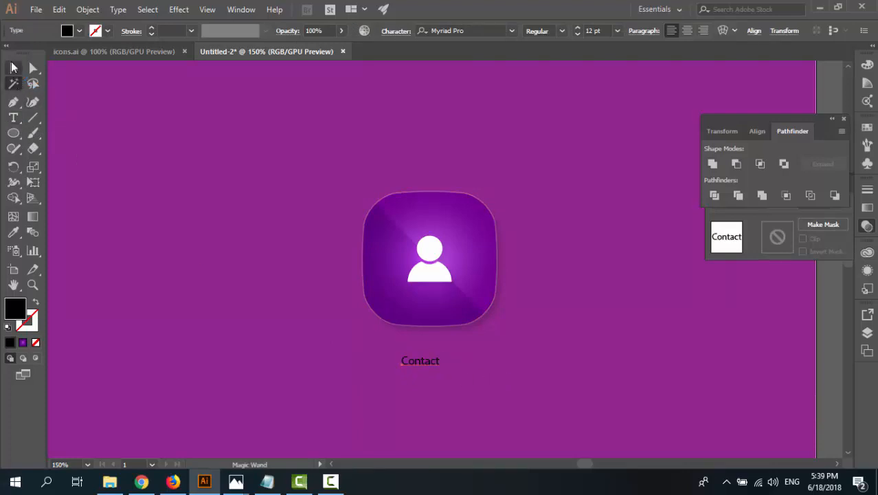
{"action": "left_click", "coordinate": [288, 293]}
{"action": "left_click", "coordinate": [424, 371]}
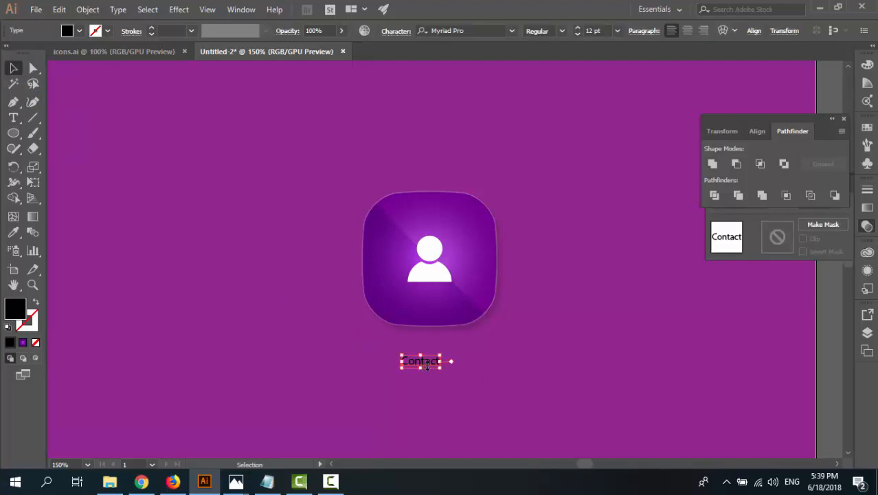
{"action": "left_click_drag", "start_coordinate": [427, 365], "coordinate": [454, 343]}
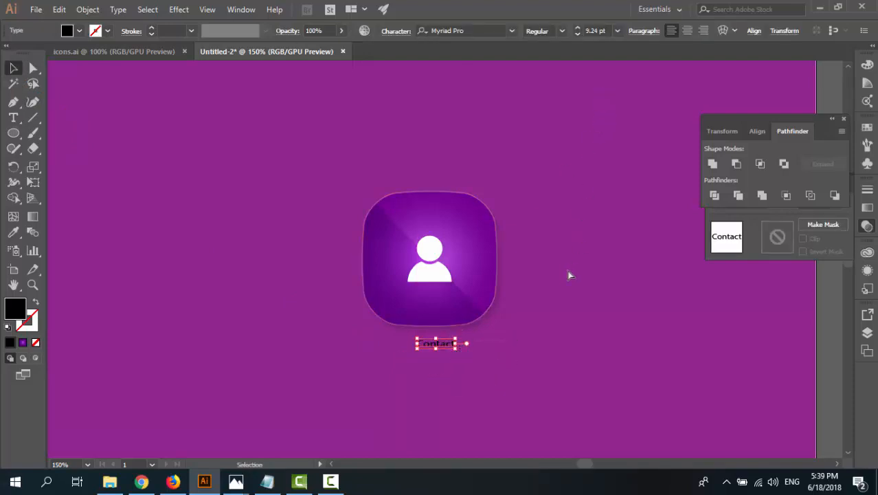
{"action": "key", "text": "ctrl+z"}
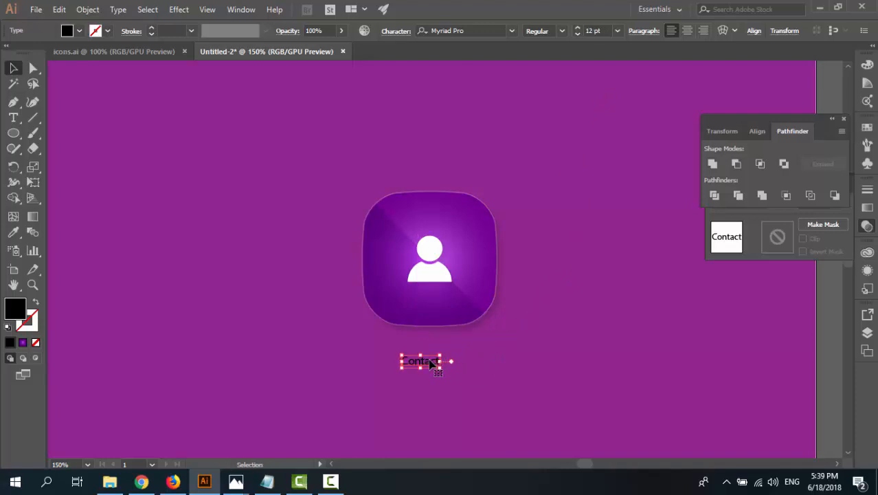
Move the Contact text closer beneath the rounded base and fill it with white
{"action": "left_click_drag", "start_coordinate": [428, 362], "coordinate": [447, 351]}
{"action": "left_click", "coordinate": [68, 31]}
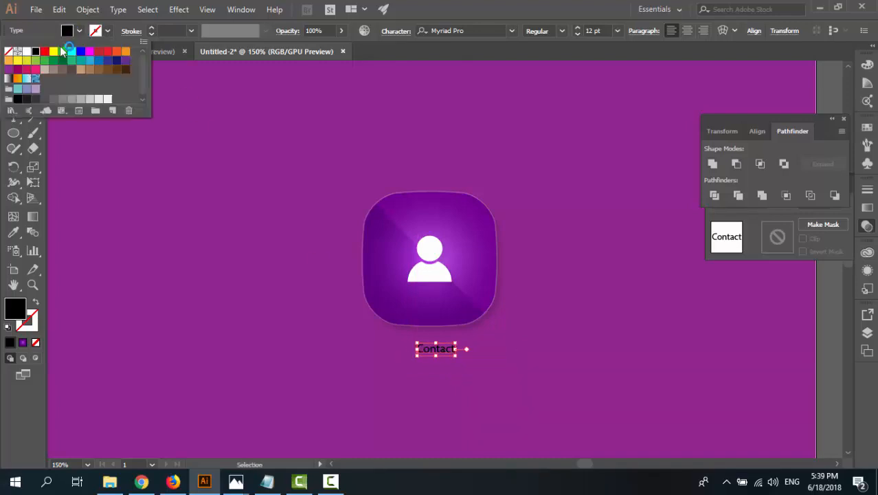
{"action": "left_click", "coordinate": [27, 52]}
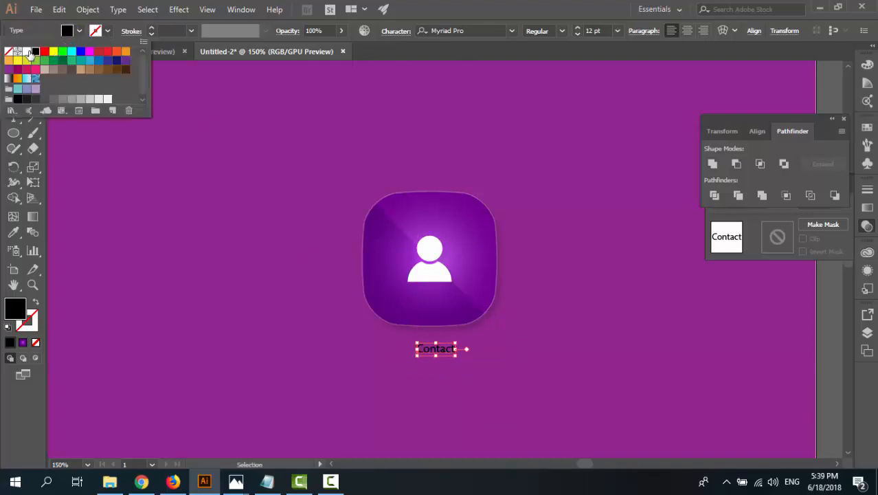
Set the Contact text to 24 pt and shift it left to sit roughly under the middle of the base
{"action": "left_click", "coordinate": [618, 31]}
{"action": "left_click", "coordinate": [618, 31]}
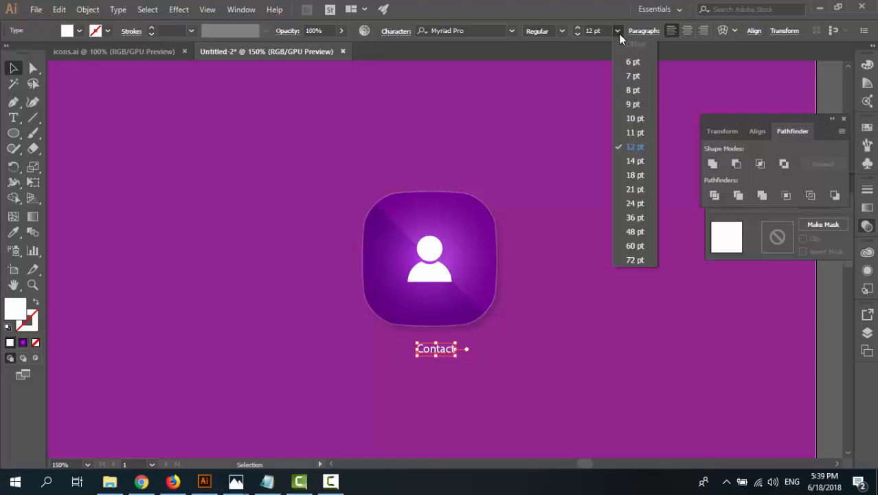
{"action": "left_click", "coordinate": [641, 203]}
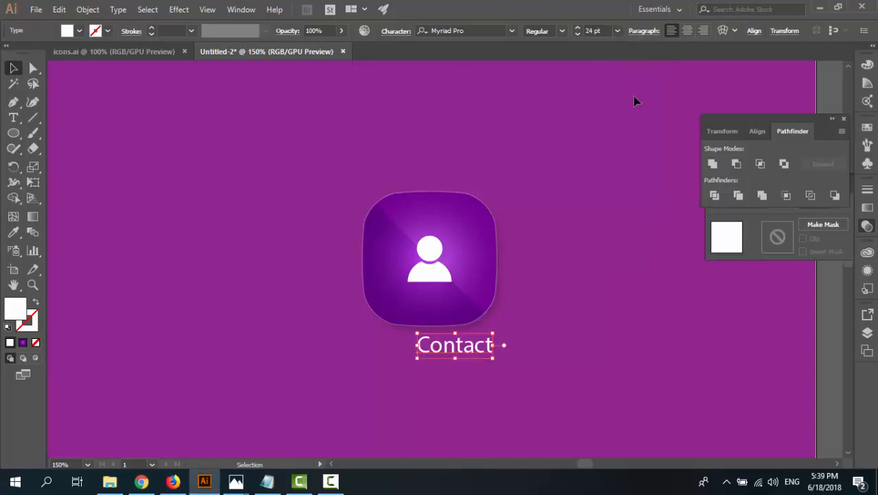
{"action": "left_click_drag", "start_coordinate": [451, 347], "coordinate": [427, 348]}
Change the Contact text's font to Montserrat-Regular and nudge the text slightly left
{"action": "left_click", "coordinate": [511, 31]}
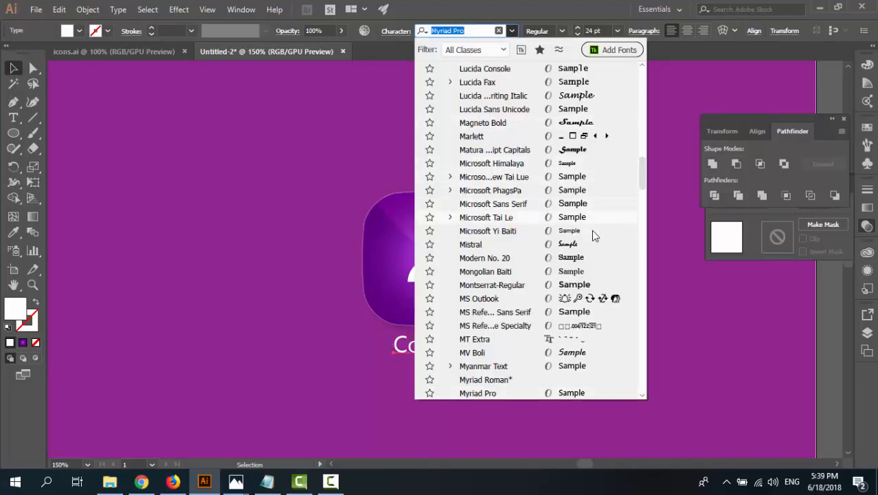
{"action": "left_click", "coordinate": [492, 284]}
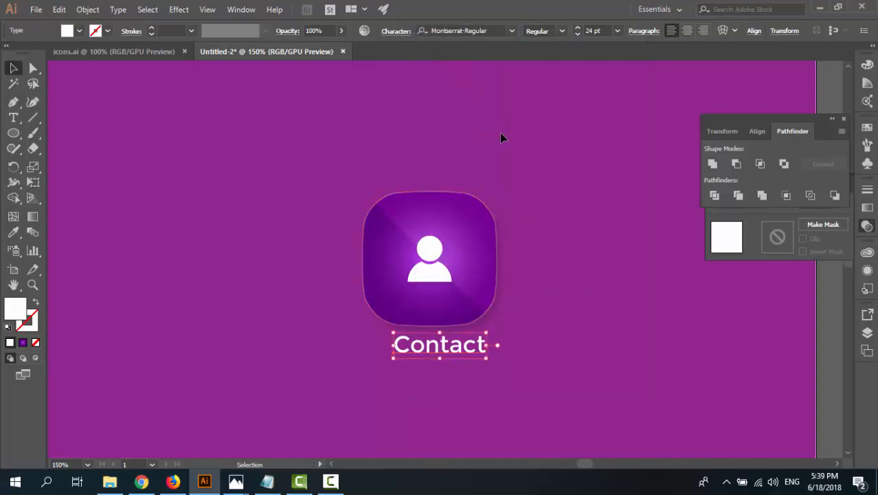
{"action": "key", "text": "Left"}
{"action": "key", "text": "Left"}
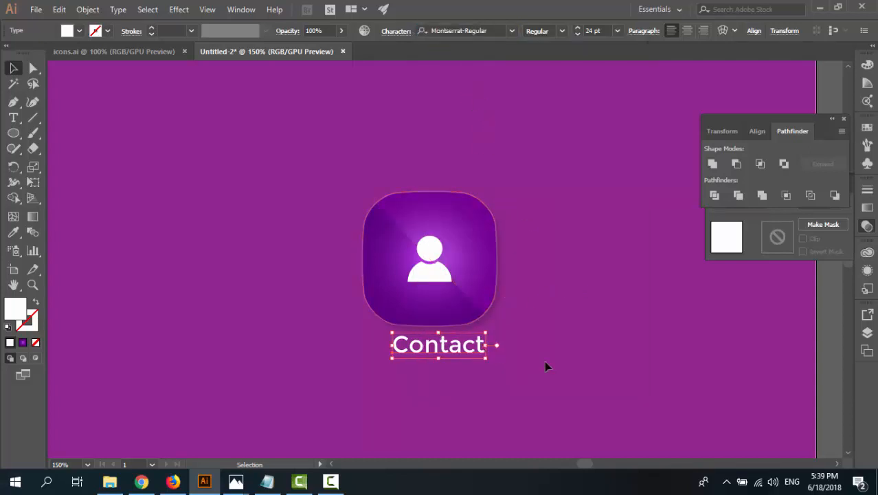
Centre the Contact text horizontally under the rounded base, using the base as the key object
{"action": "left_click", "coordinate": [540, 363]}
{"action": "left_click", "coordinate": [453, 310]}
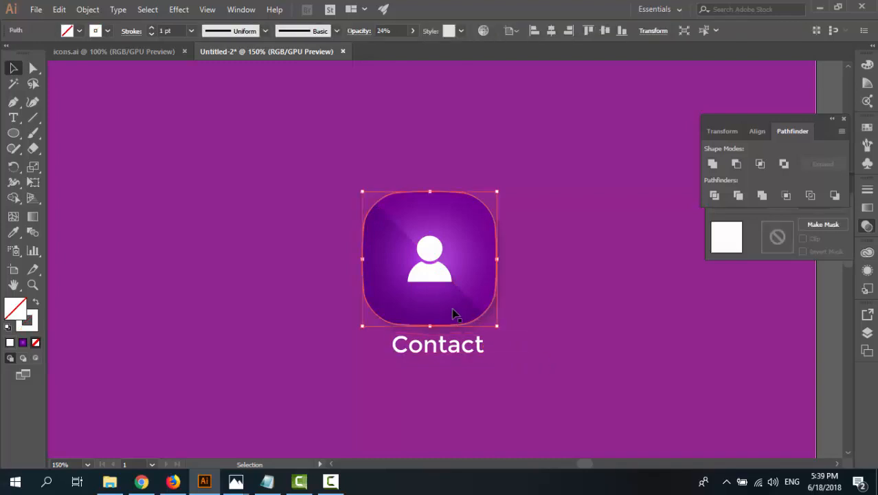
{"action": "left_click", "coordinate": [429, 347], "text": "shift"}
{"action": "left_click", "coordinate": [399, 32]}
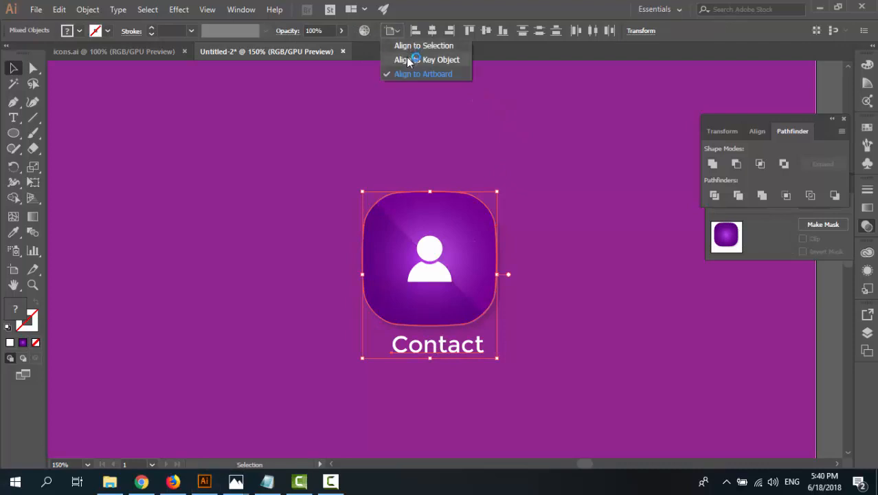
{"action": "left_click", "coordinate": [406, 59]}
{"action": "left_click", "coordinate": [386, 255]}
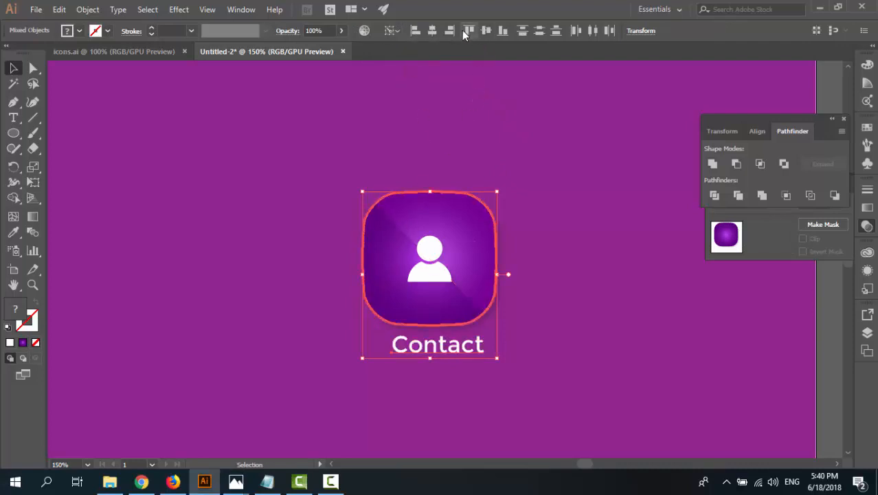
{"action": "left_click", "coordinate": [433, 30]}
{"action": "left_click", "coordinate": [457, 122]}
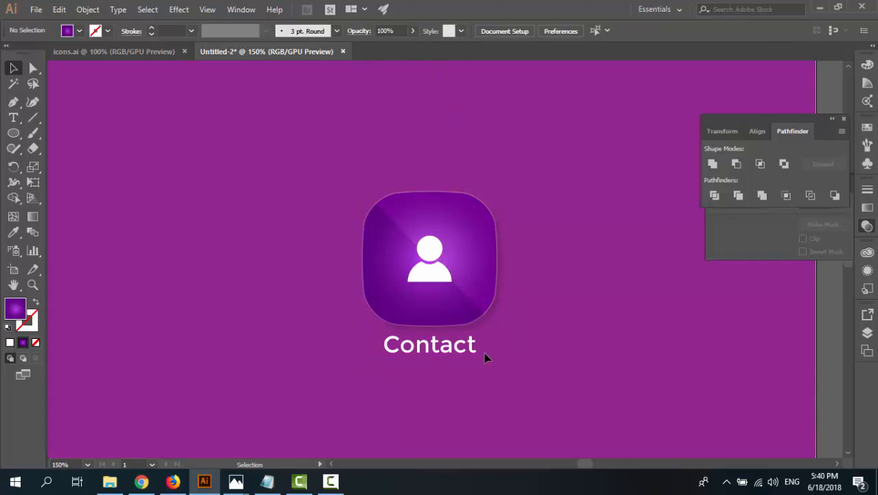
Enlarge the white person group proportionally from its centre, keeping it in the middle of the rounded base
{"action": "left_click", "coordinate": [424, 267]}
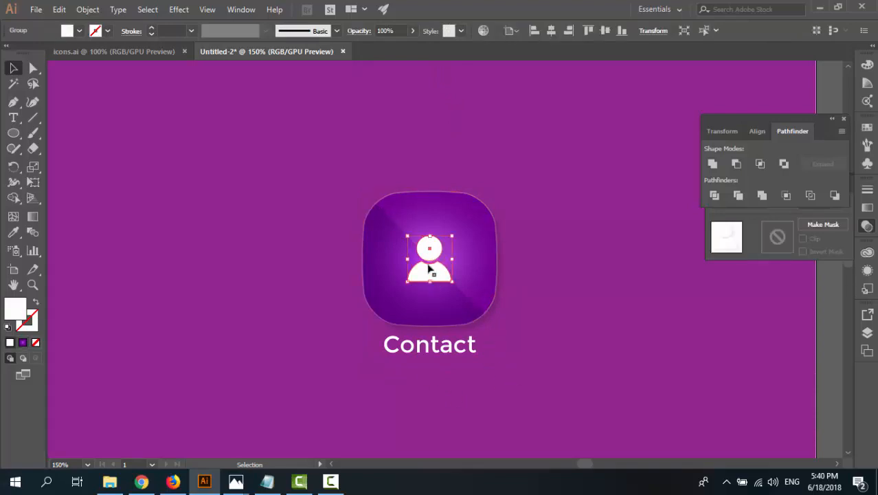
{"action": "left_click_drag", "start_coordinate": [437, 263], "coordinate": [455, 233]}
{"action": "left_click", "coordinate": [533, 355]}
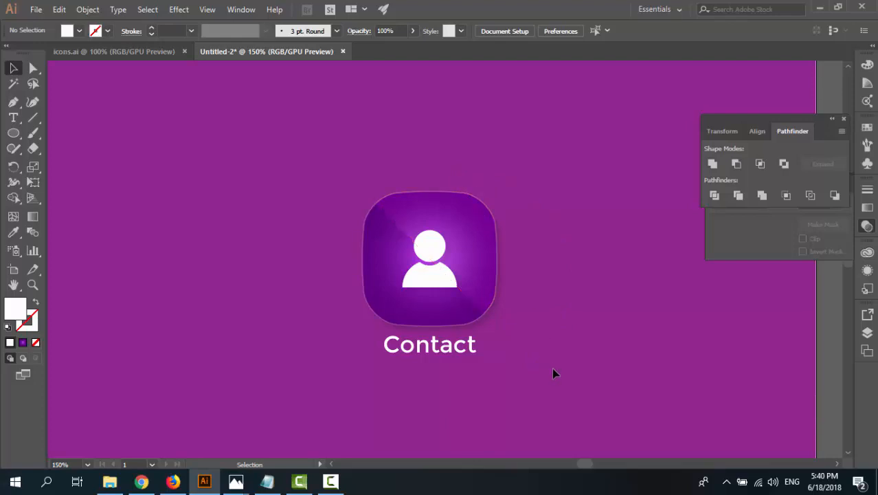
Review the labelled icon with the enlarged person symbol at artboard overview and close-up zoom levels
{"action": "key", "text": "ctrl+minus"}
{"action": "key", "text": "ctrl+minus"}
{"action": "key", "text": "ctrl+plus"}
{"action": "key", "text": "ctrl+plus"}
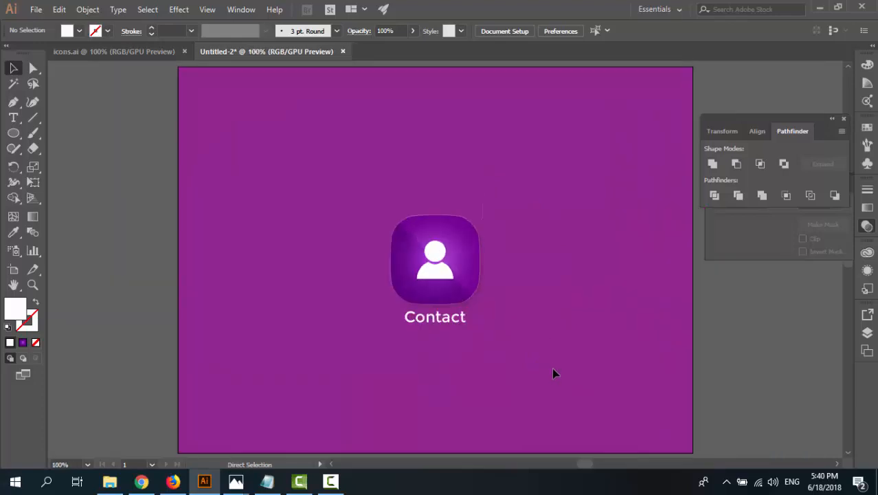
{"action": "key", "text": "ctrl+minus"}
{"action": "key", "text": "ctrl+plus"}
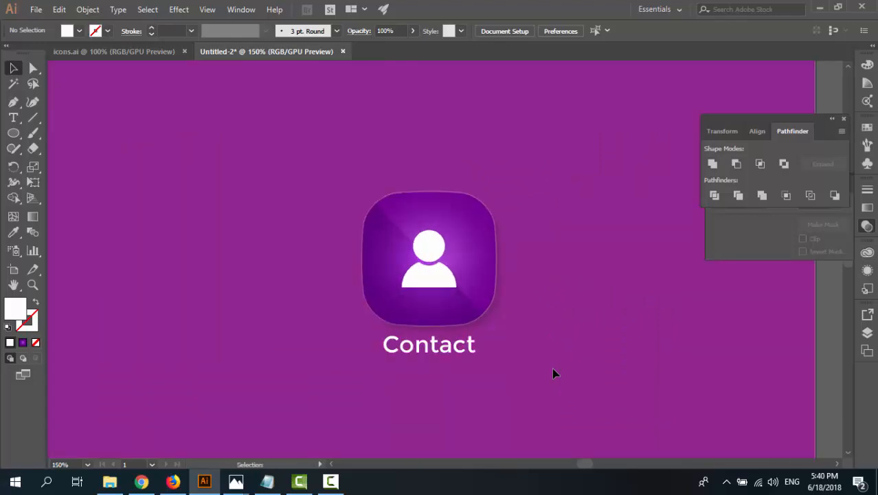